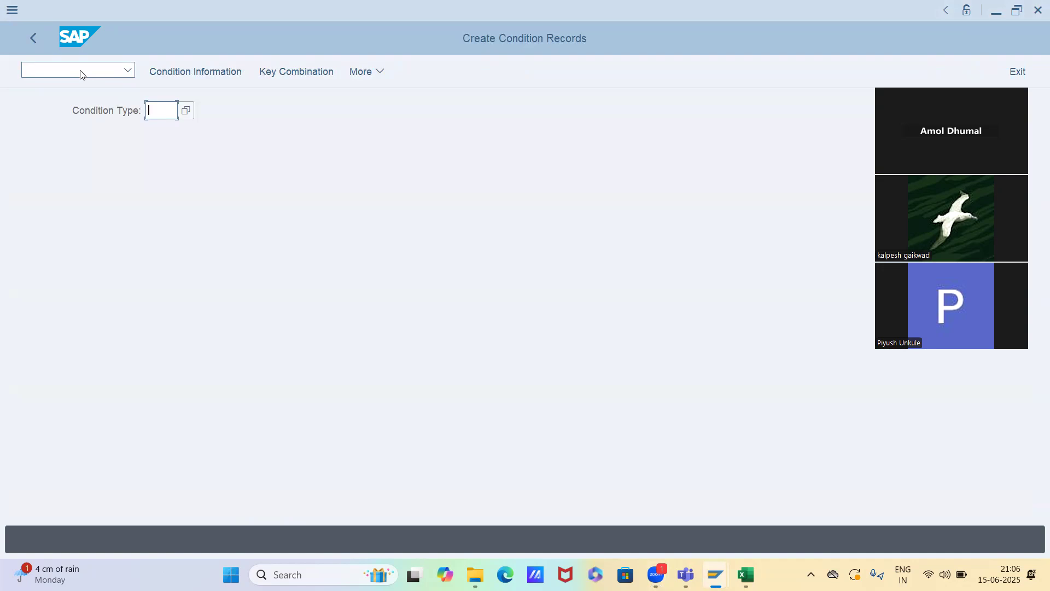
# Open the fast entry screen for creating K005 condition records
pyautogui.write('k')
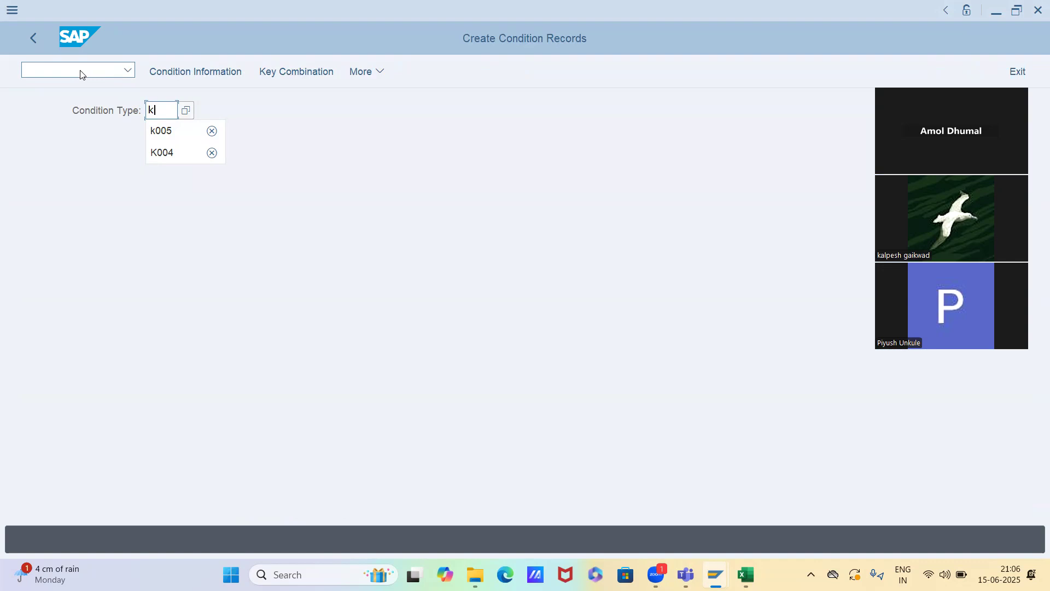
pyautogui.press('Down')
pyautogui.press('Return')
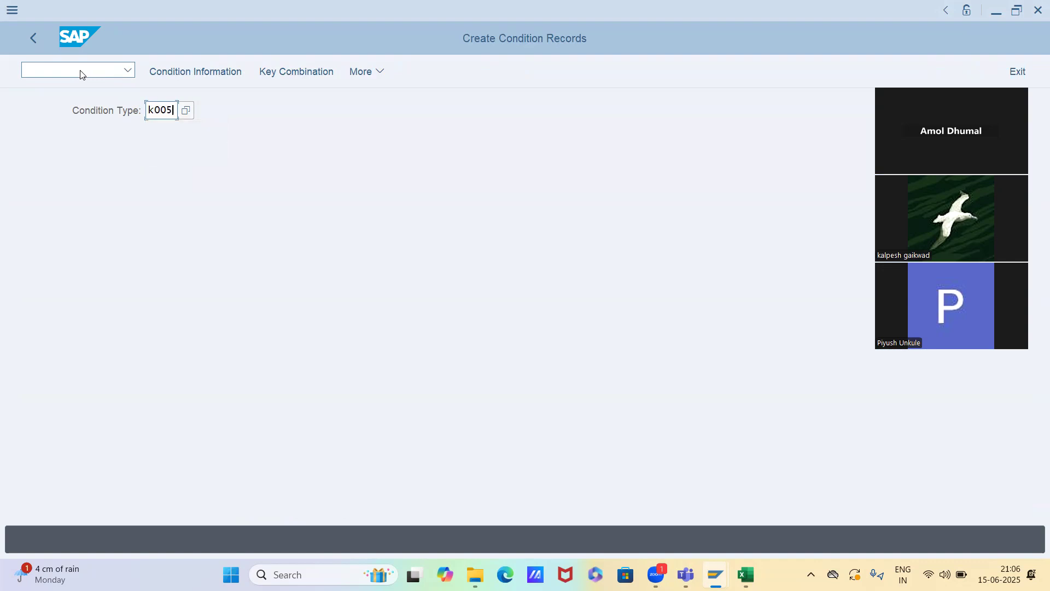
pyautogui.press('Return')
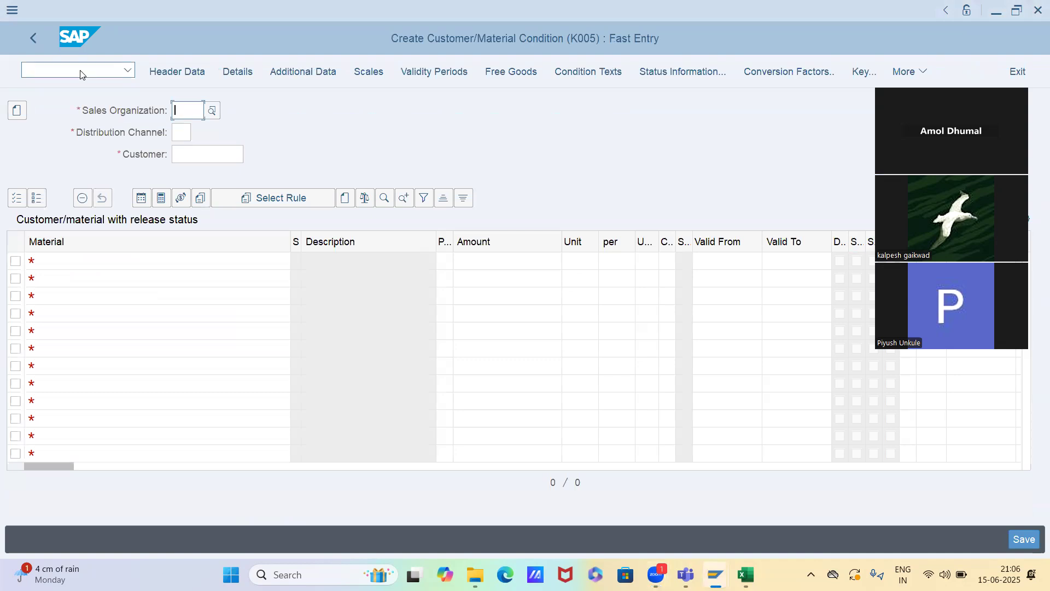
# Leave the fast entry screen, restart transaction VK11 and reopen fast entry for condition type K005
pyautogui.hotkey('shift', 'F3')
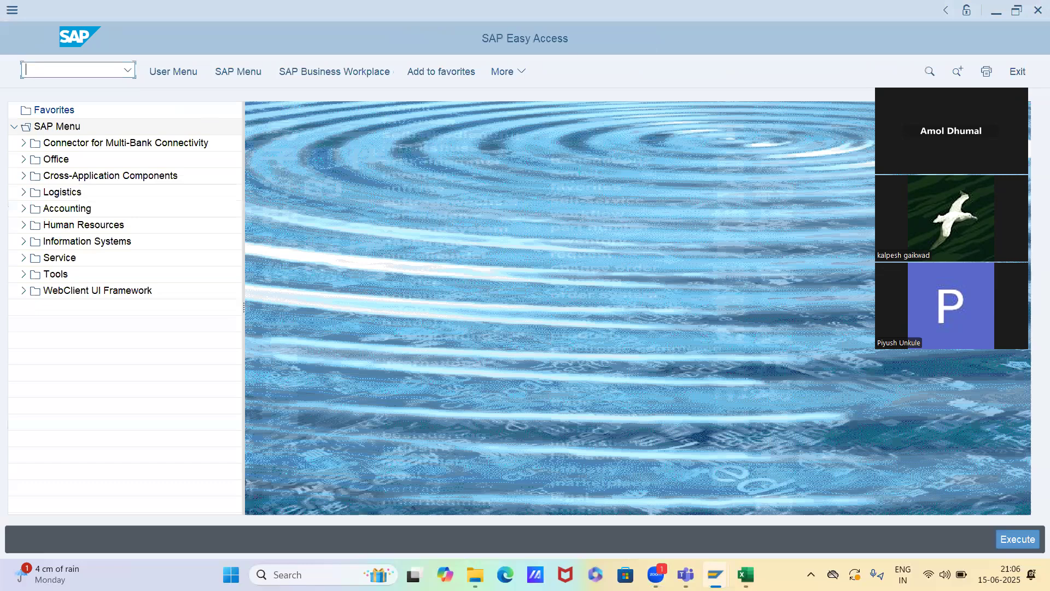
pyautogui.write('vk11')
pyautogui.press('Return')
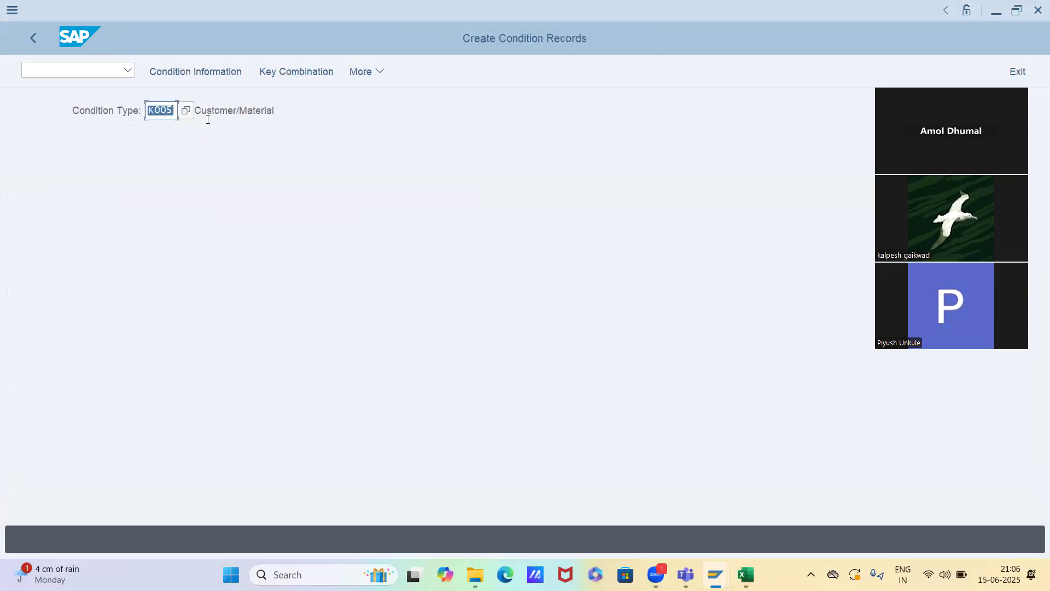
pyautogui.click(260, 112)
pyautogui.press('Return')
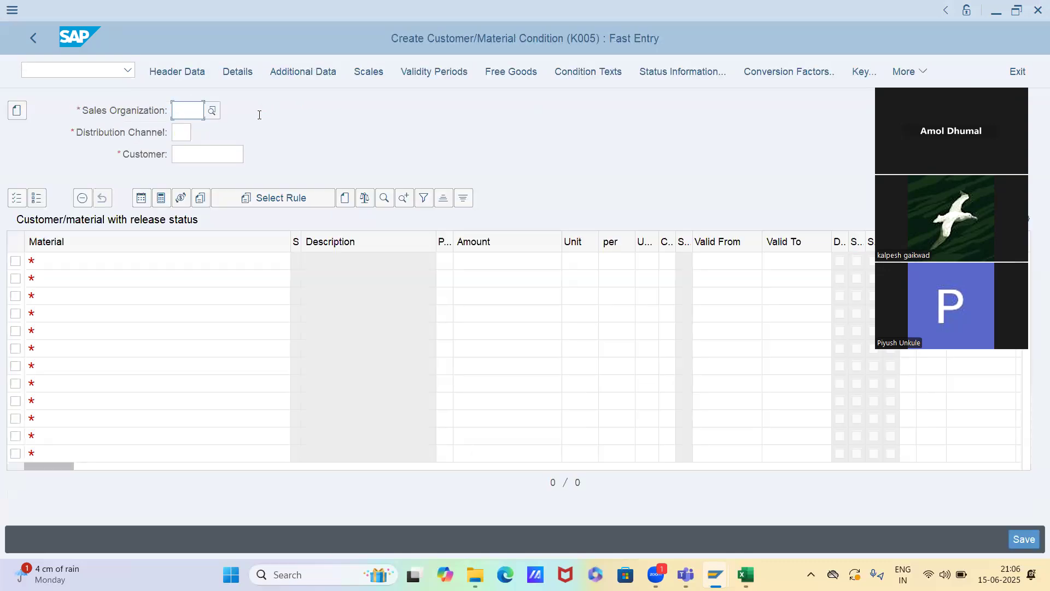
# Set the sales organization to SKFS and the distribution channel to IS for the customer/material condition
pyautogui.click(180, 135)
pyautogui.click(181, 159)
pyautogui.click(153, 258)
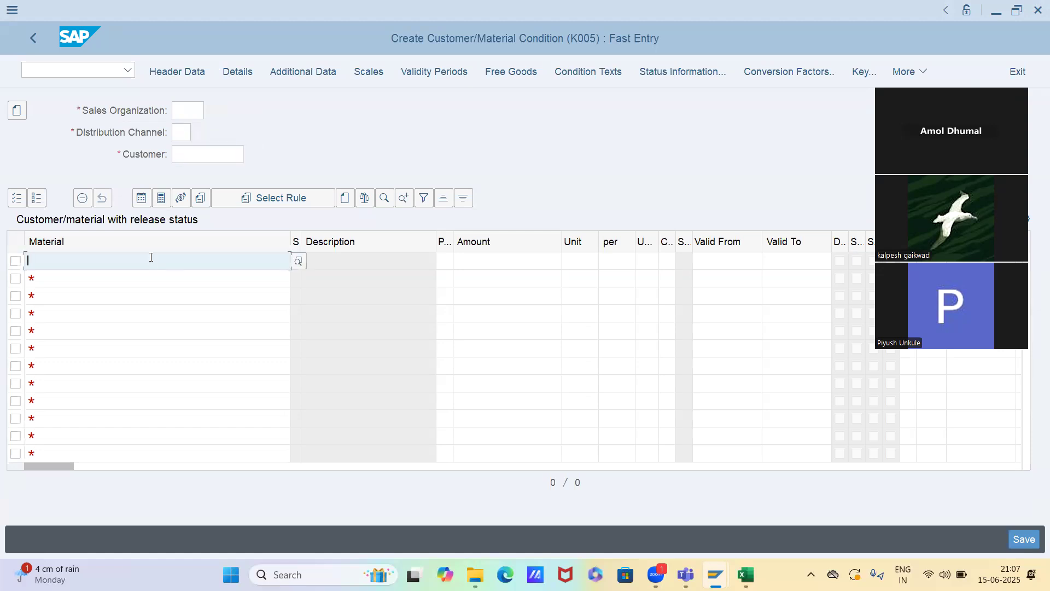
pyautogui.click(185, 114)
pyautogui.press('Down')
pyautogui.press('Down')
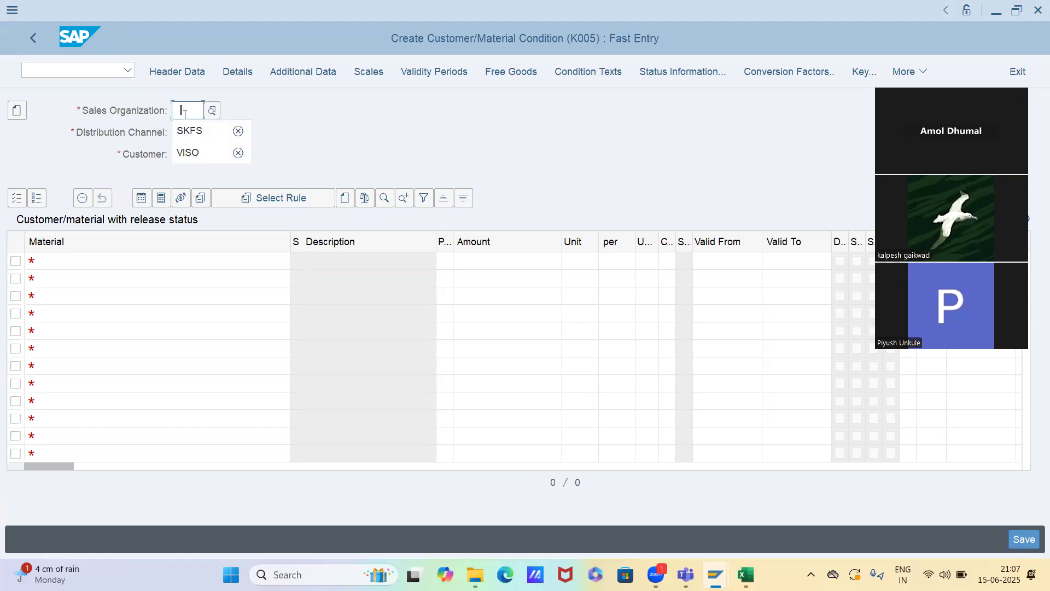
pyautogui.press('Return')
pyautogui.write('IS')
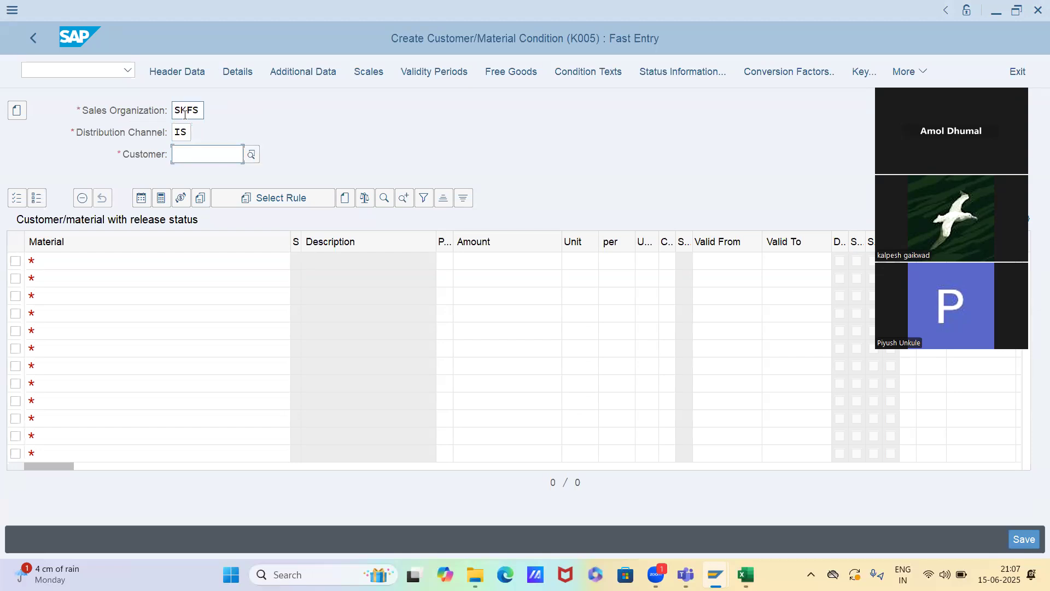
pyautogui.write('2')
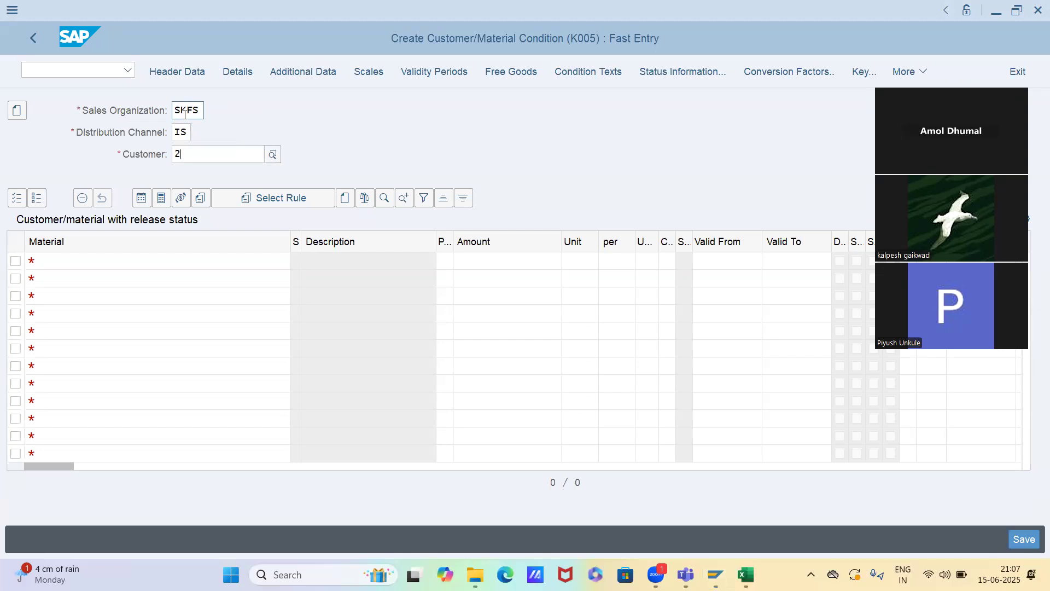
# Enter the customer number of Novel chem industries in the condition record header
pyautogui.press('Down')
pyautogui.press('Down')
pyautogui.press('Down')
pyautogui.press('Down')
pyautogui.press('Down')
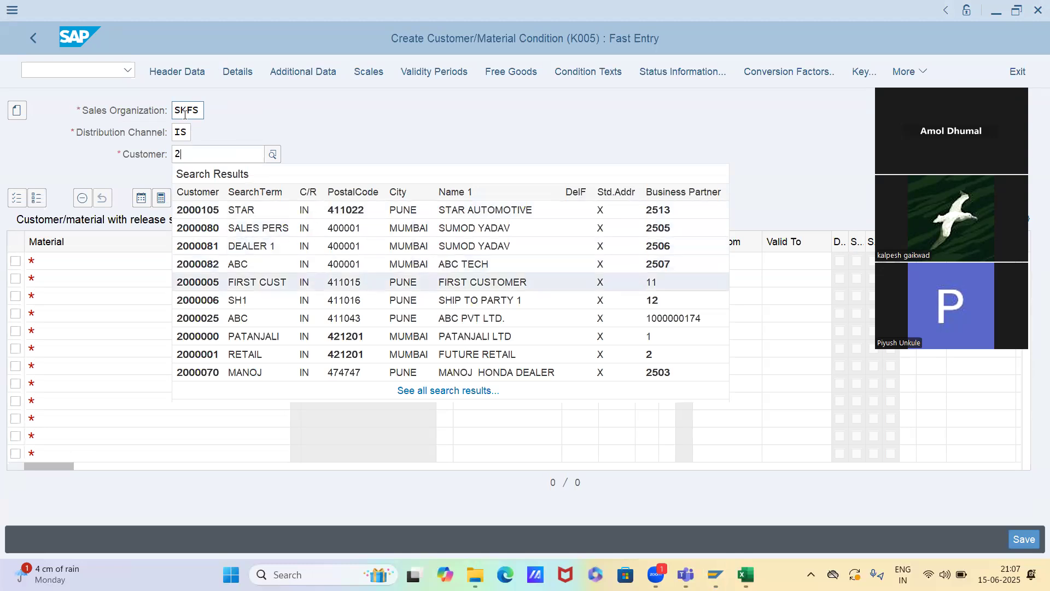
pyautogui.press('Return')
pyautogui.press('BackSpace')
pyautogui.press('BackSpace')
pyautogui.write('90')
pyautogui.press('Return')
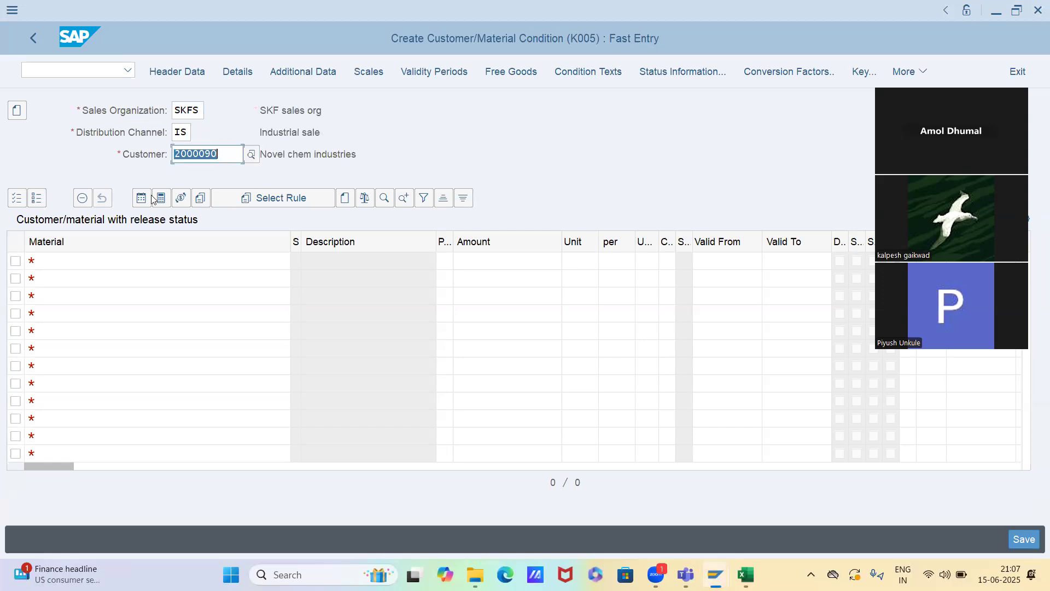
# Add material 6522 in the first row of the customer/material condition table
pyautogui.click(113, 261)
pyautogui.press('Down')
pyautogui.press('Return')
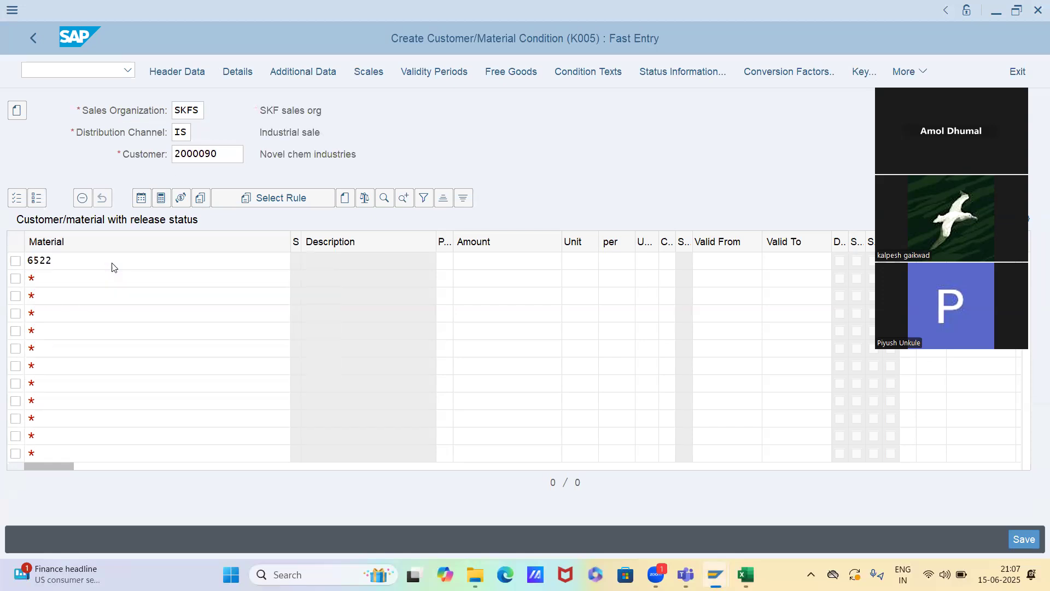
pyautogui.press('Return')
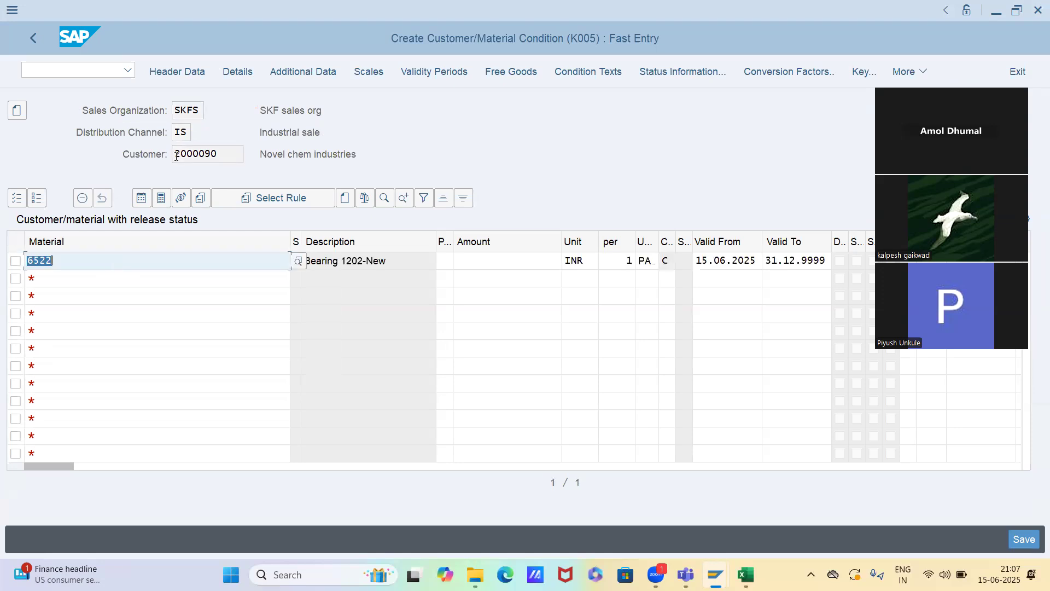
# Enter a discount amount of 500 INR for material 6522 and save the condition record
pyautogui.click(178, 155)
pyautogui.click(140, 262)
pyautogui.click(466, 263)
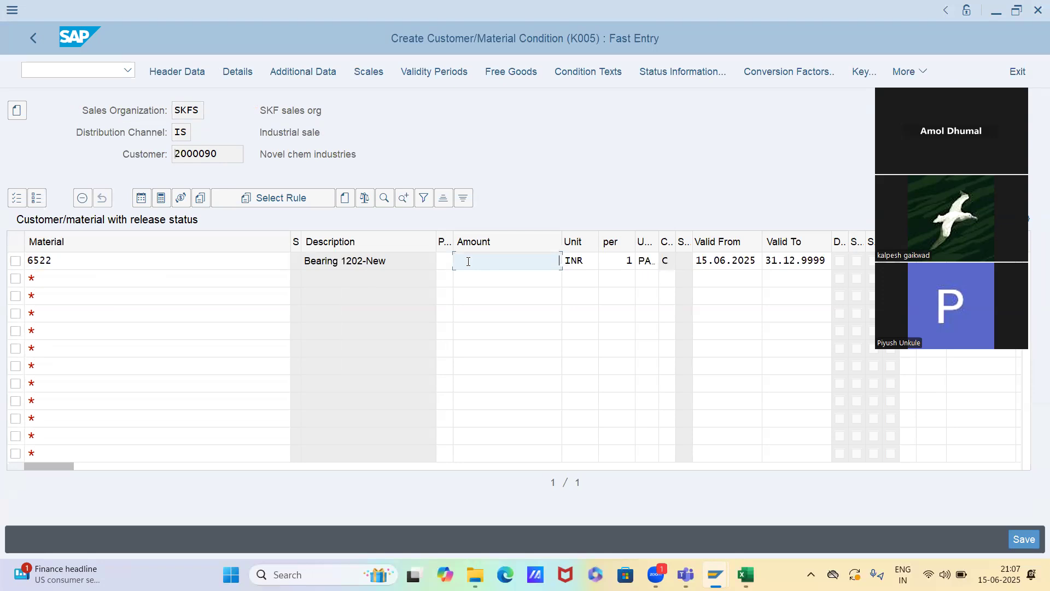
pyautogui.write('500')
pyautogui.press('Return')
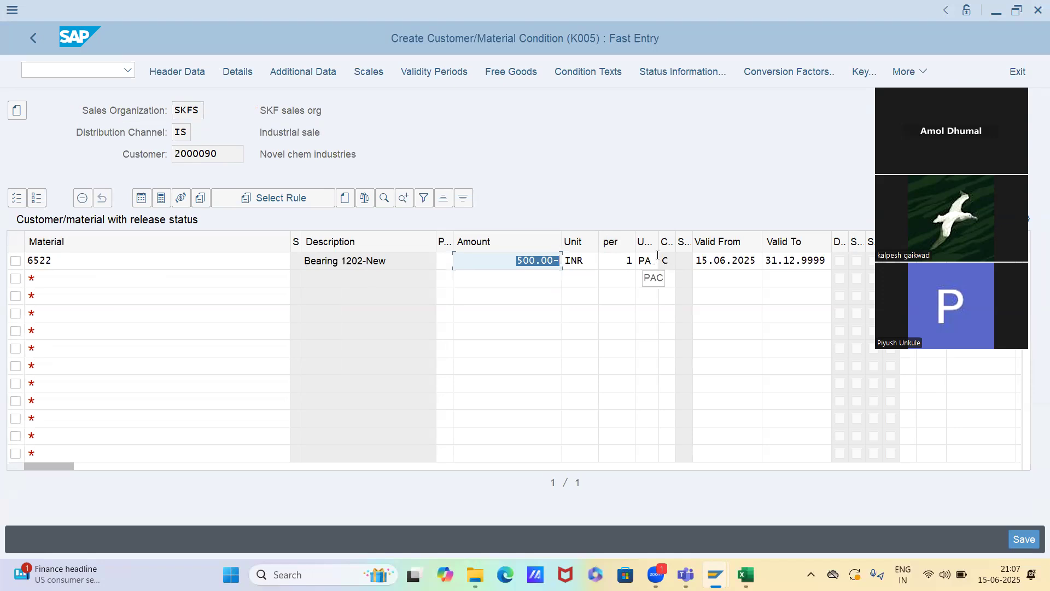
pyautogui.click(715, 259)
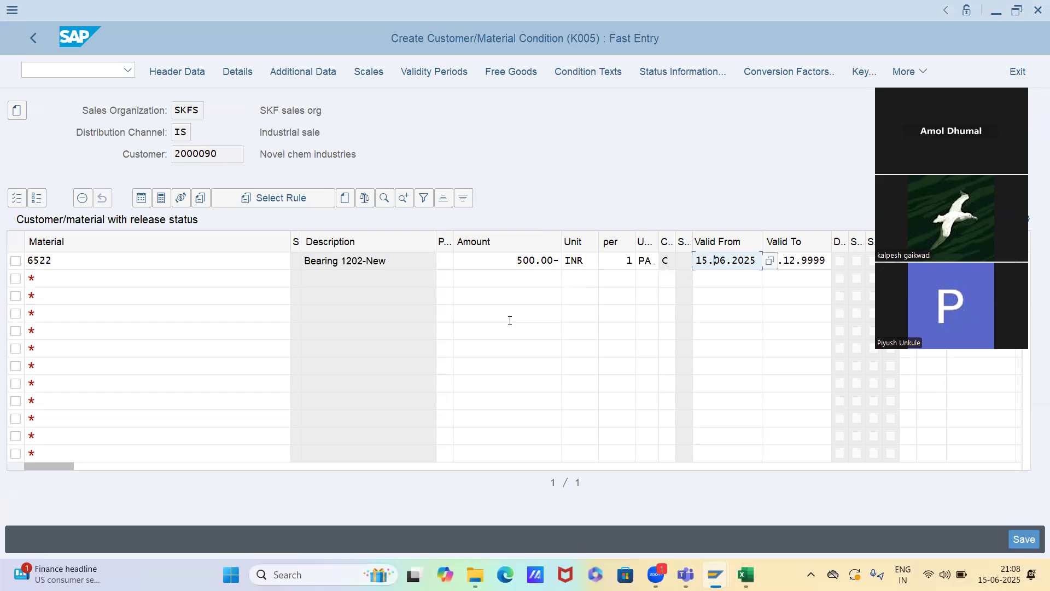
pyautogui.hotkey('ctrl', 's')
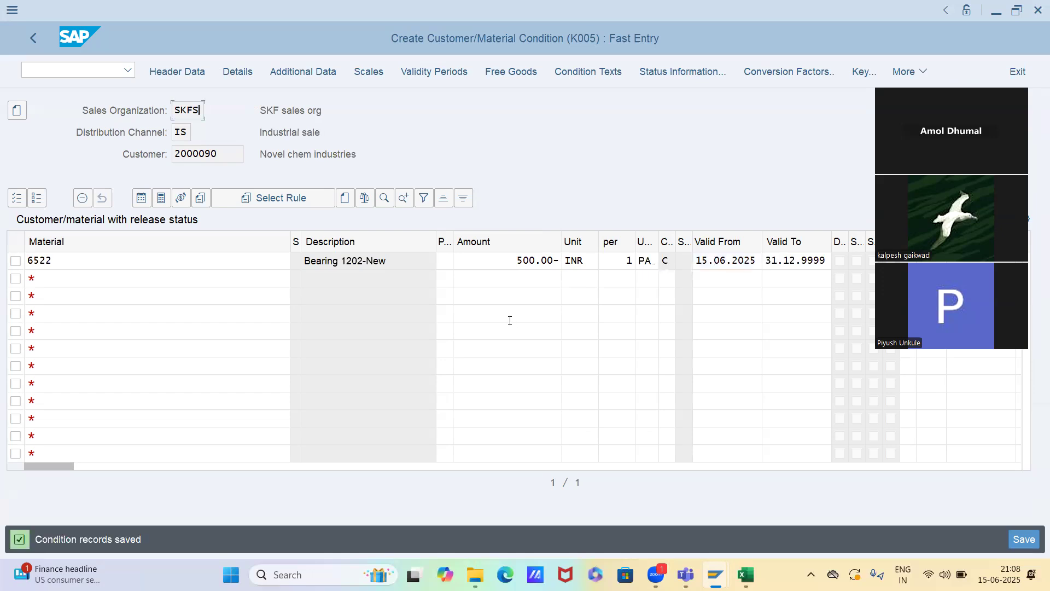
# Open transaction VA01 in a new session with /ova01 and enter OR as the order type
pyautogui.click(104, 72)
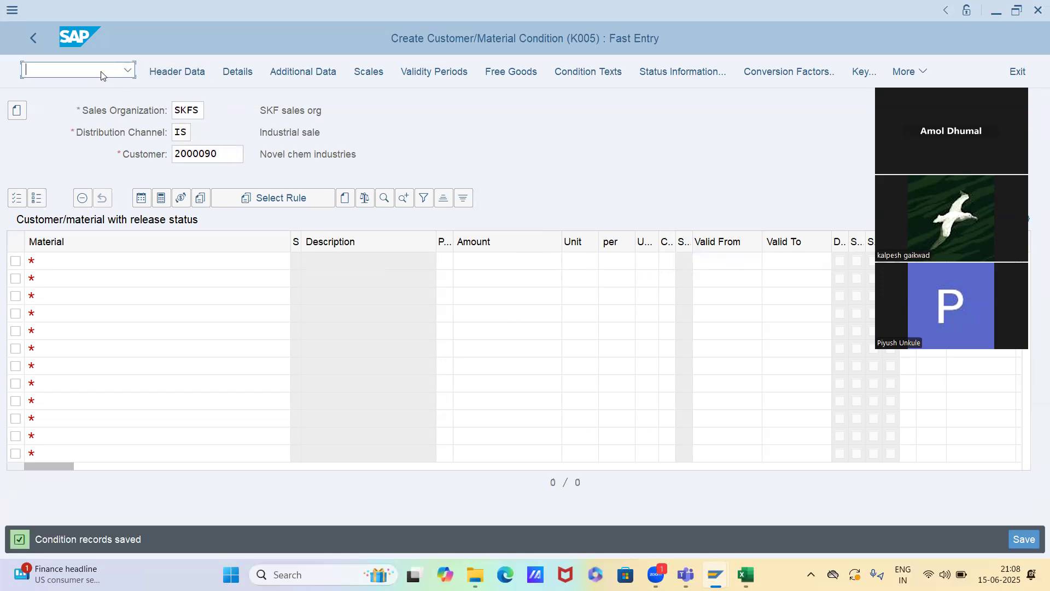
pyautogui.write('/o')
pyautogui.write('va01')
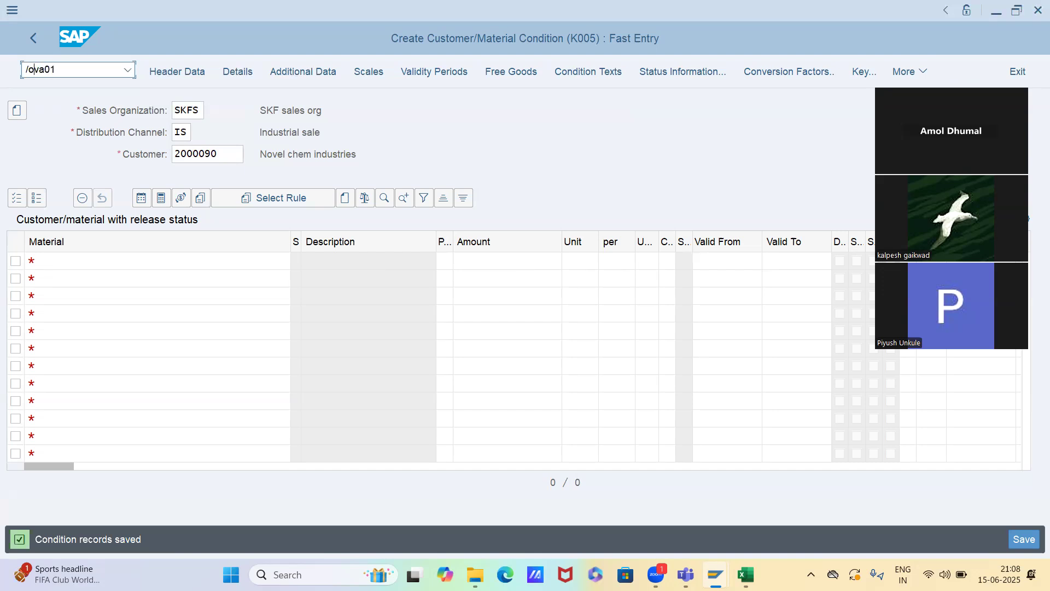
pyautogui.press('Return')
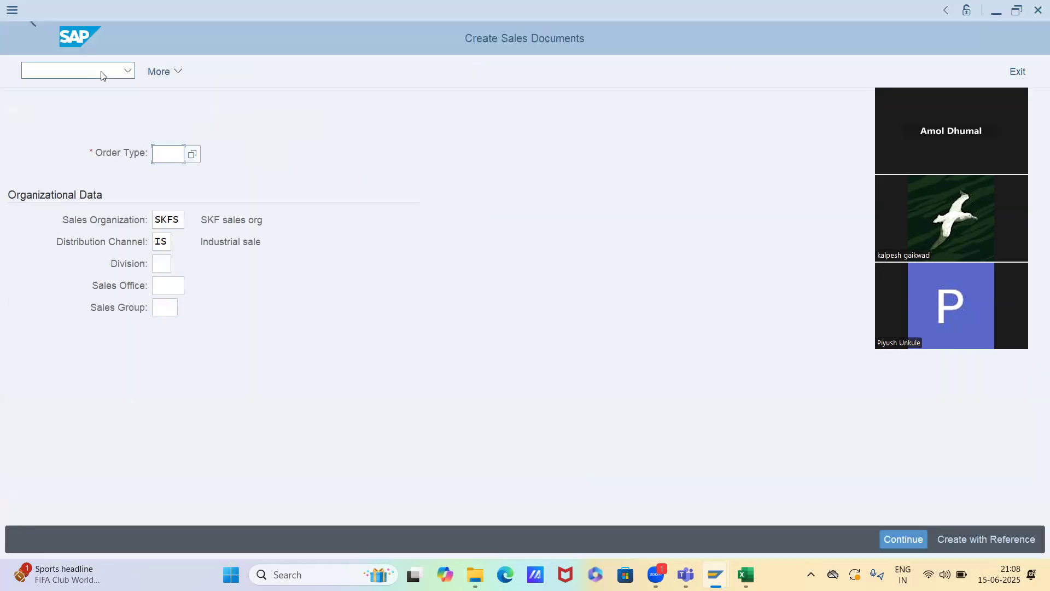
pyautogui.write('or')
# Switch back to the condition record session, leave fast entry and restart transaction VK11
pyautogui.hotkey('alt', 'Tab')
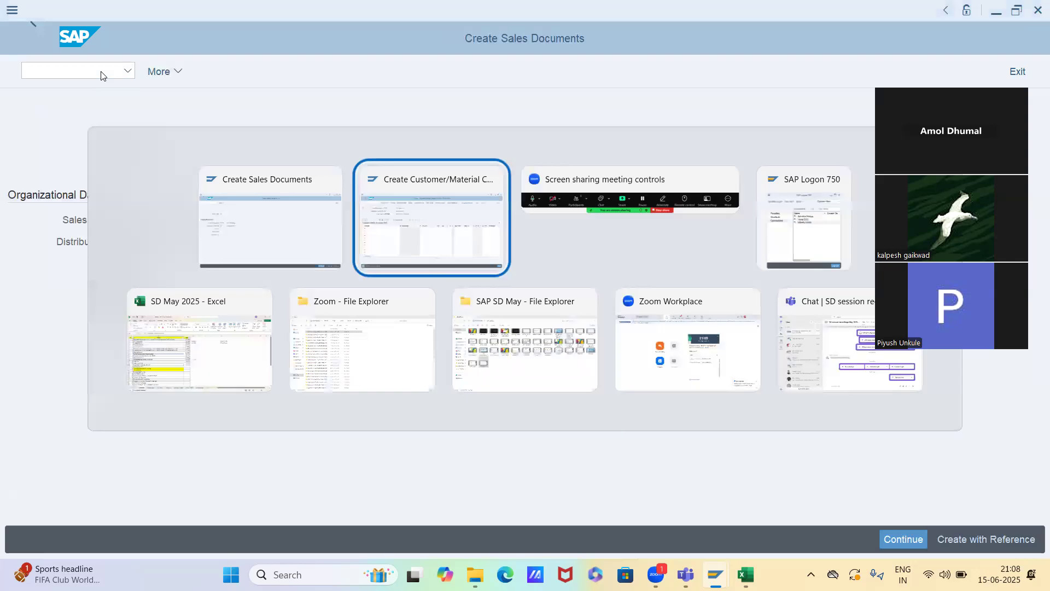
pyautogui.press('F3')
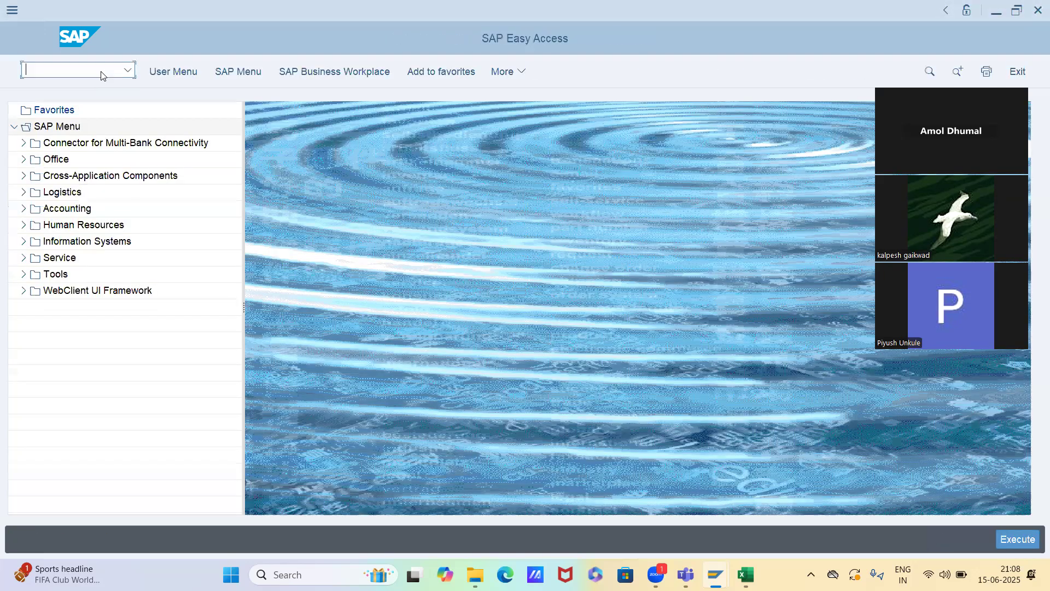
pyautogui.write('vk11')
pyautogui.press('Return')
# View the list of possible condition types, then close it without choosing one
pyautogui.press('F4')
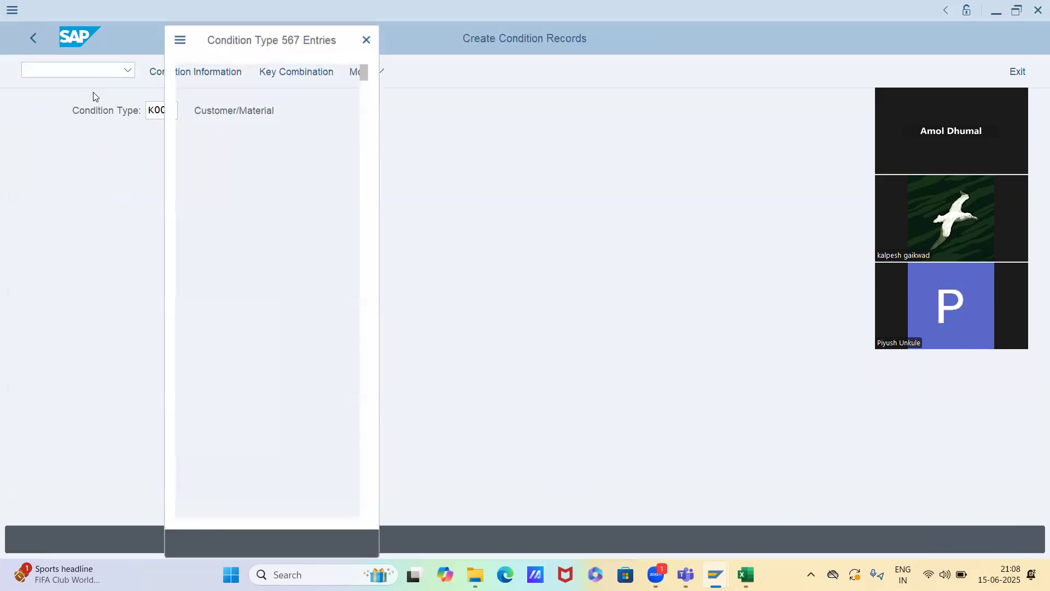
pyautogui.click(208, 411)
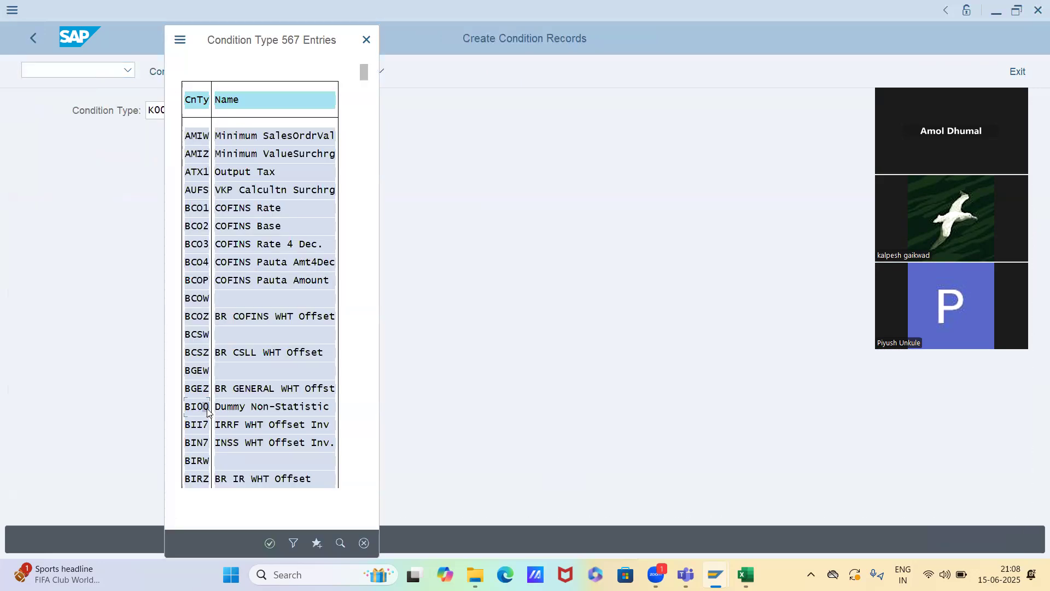
pyautogui.press('Escape')
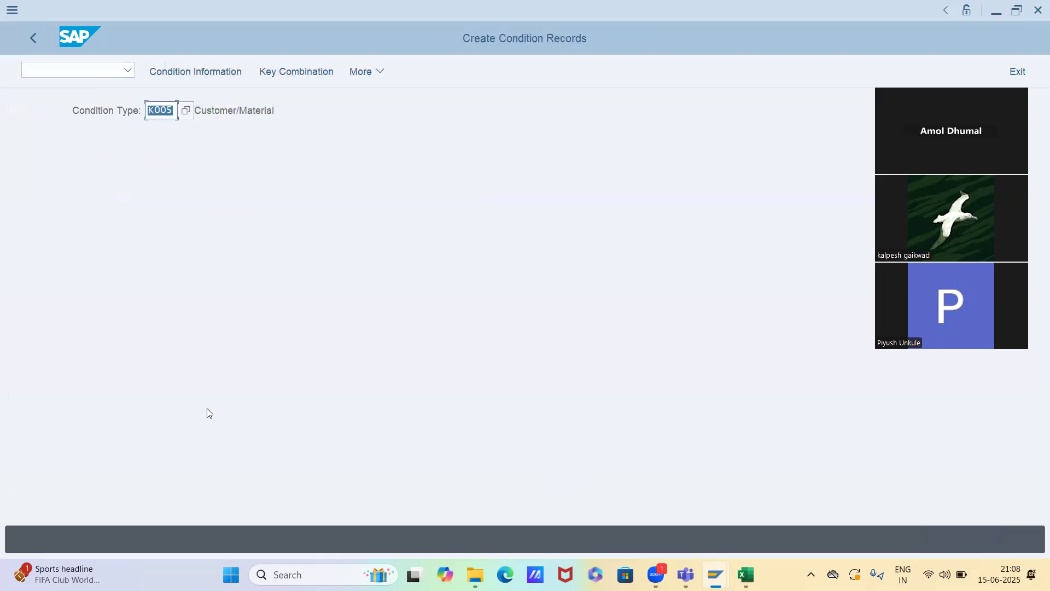
# Search the possible condition types with the pattern K*, browse the list and close it
pyautogui.write('K*')
pyautogui.press('F4')
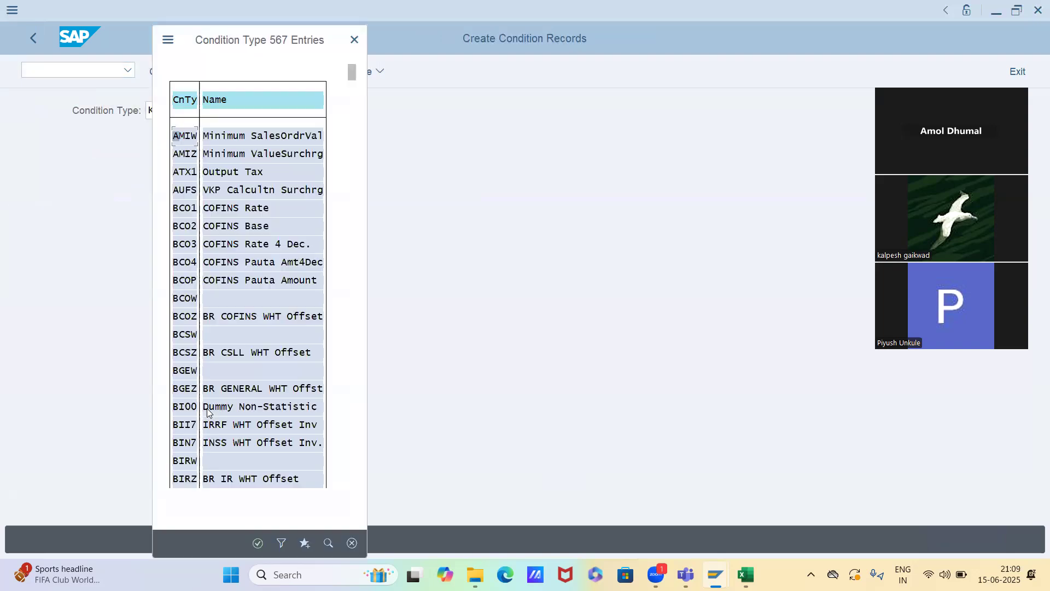
pyautogui.scroll(-2, 208, 412)
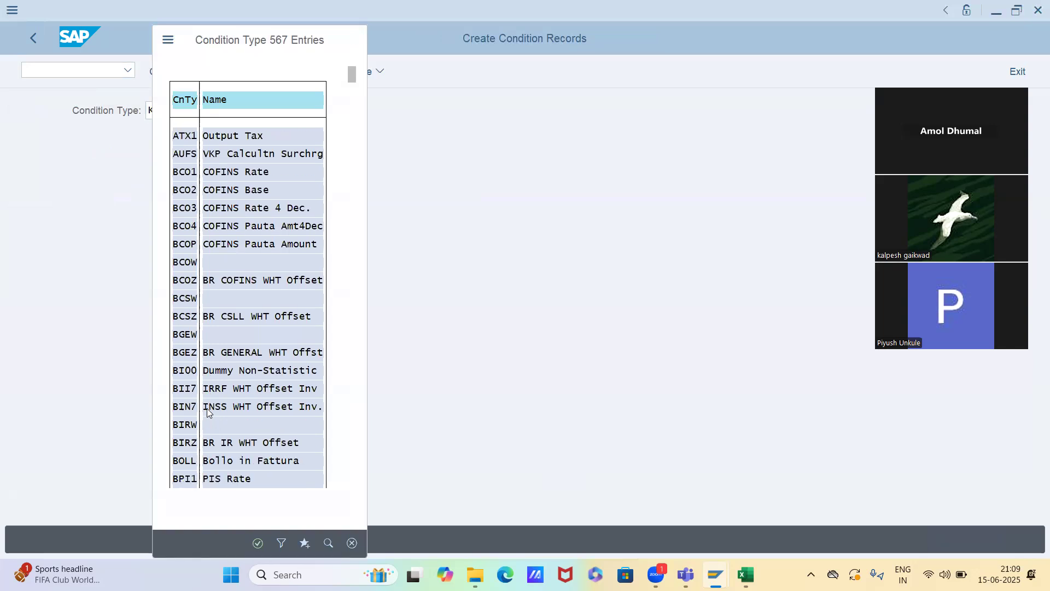
pyautogui.scroll(-1, 207, 408)
pyautogui.press('Escape')
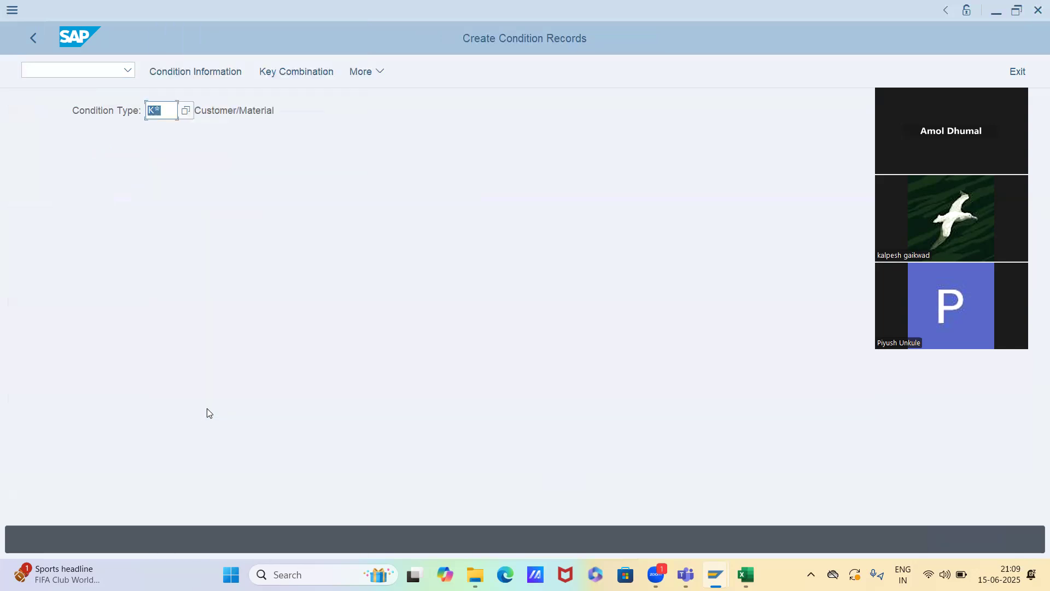
# Refine the condition type search pattern to K0*, view the list of possible entries and close it
pyautogui.press('Right')
pyautogui.press('Right')
pyautogui.press('BackSpace')
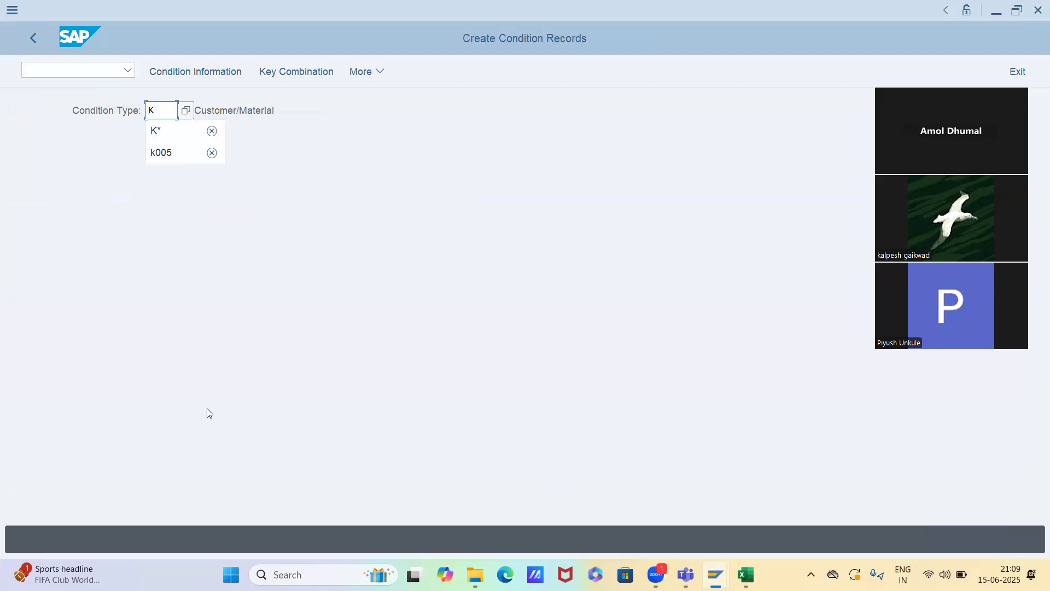
pyautogui.write('0*')
pyautogui.press('F4')
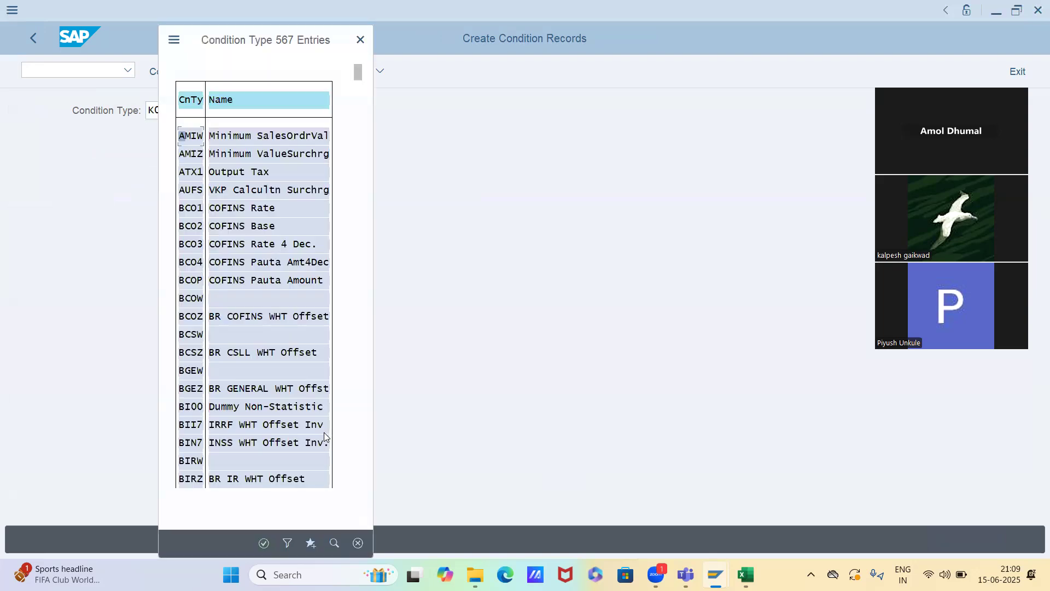
pyautogui.press('Escape')
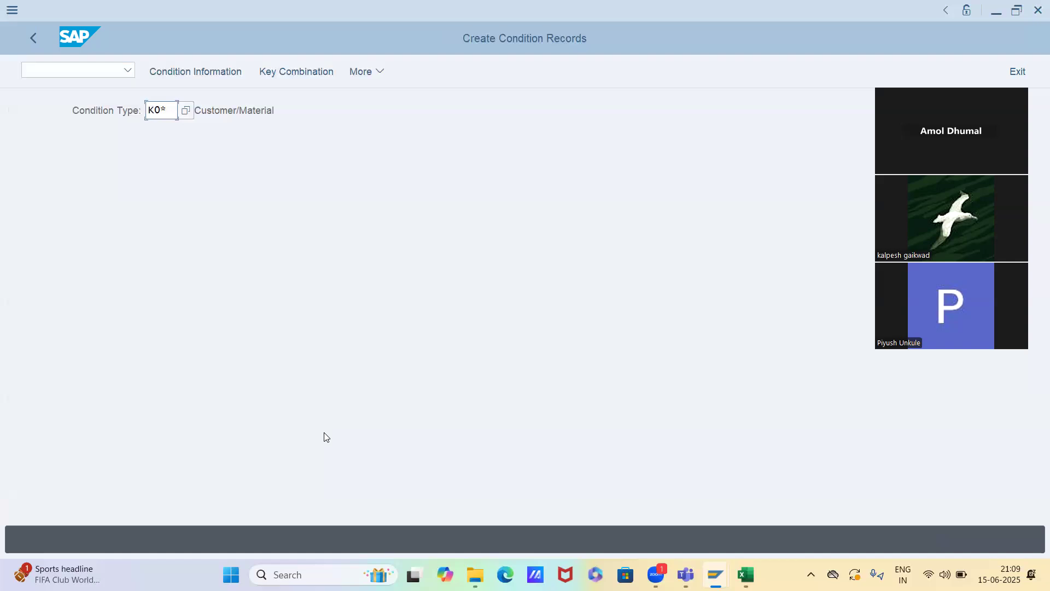
# Try the condition type search with the pattern *K0, close the list and remove the leading asterisk
pyautogui.press('BackSpace')
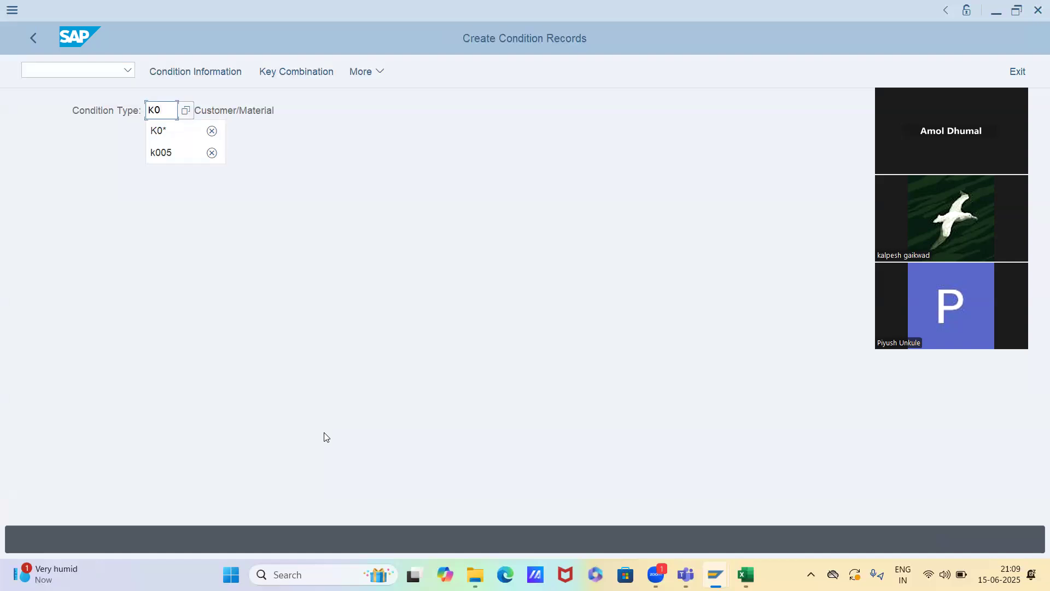
pyautogui.write('*')
pyautogui.press('F4')
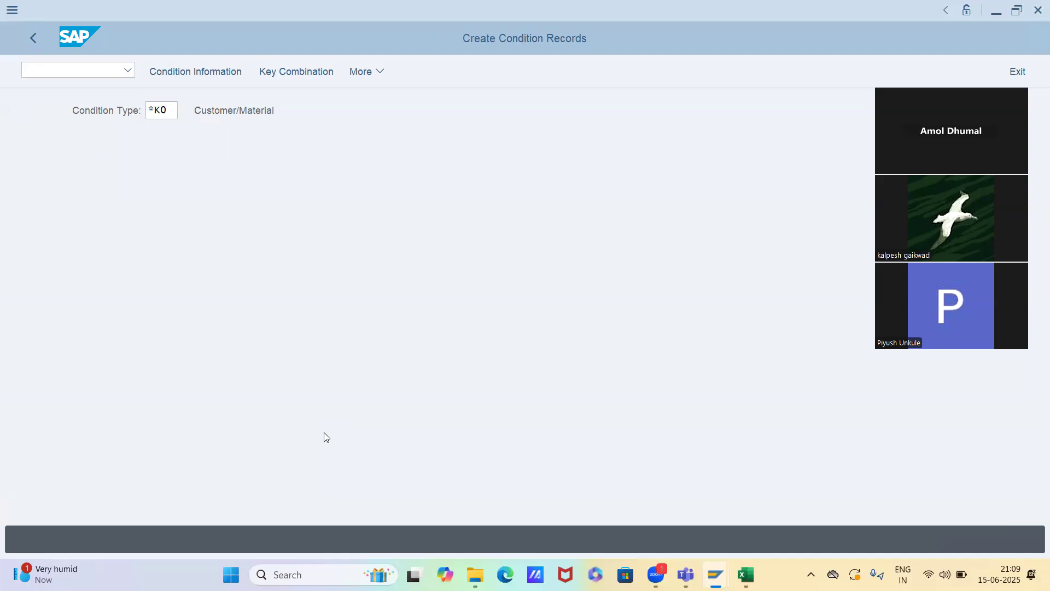
pyautogui.press('Escape')
pyautogui.press('Home')
pyautogui.press('Delete')
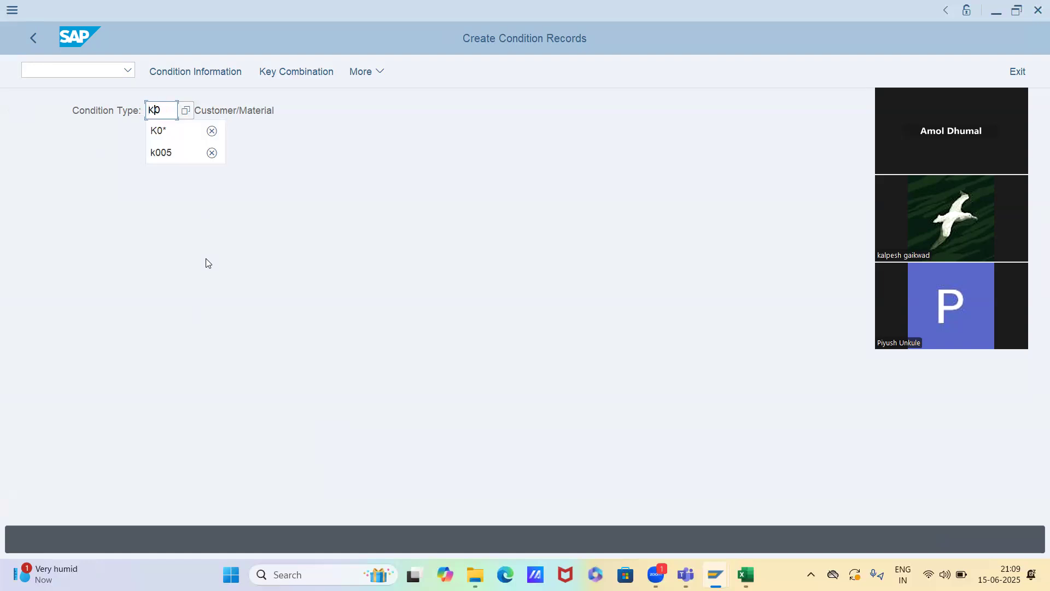
# Open the full list of condition types and browse it to the K-series discount entries around K004 and K005
pyautogui.press('F4')
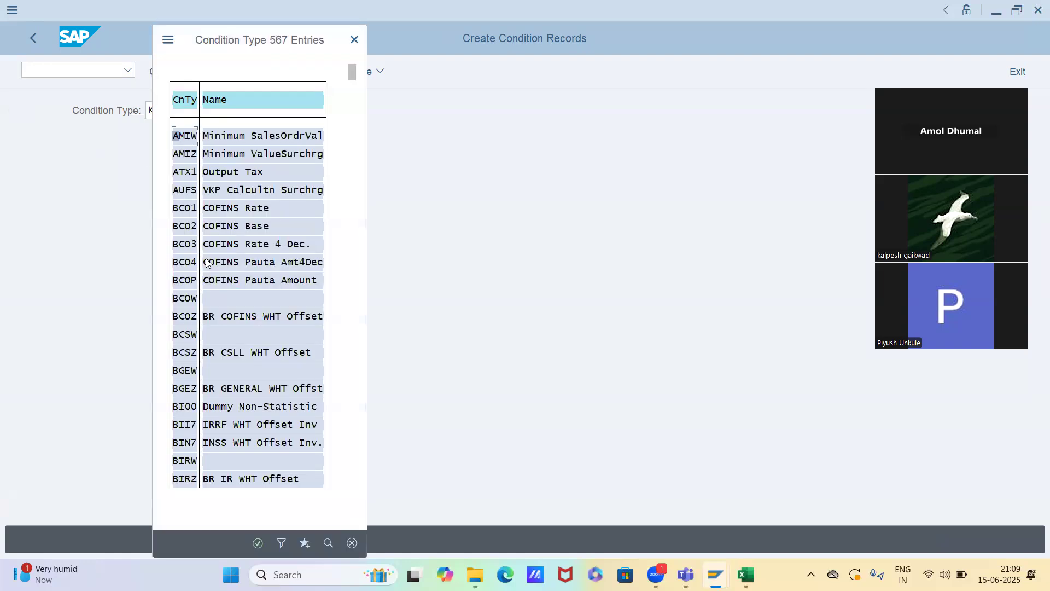
pyautogui.scroll(-3, 256, 317)
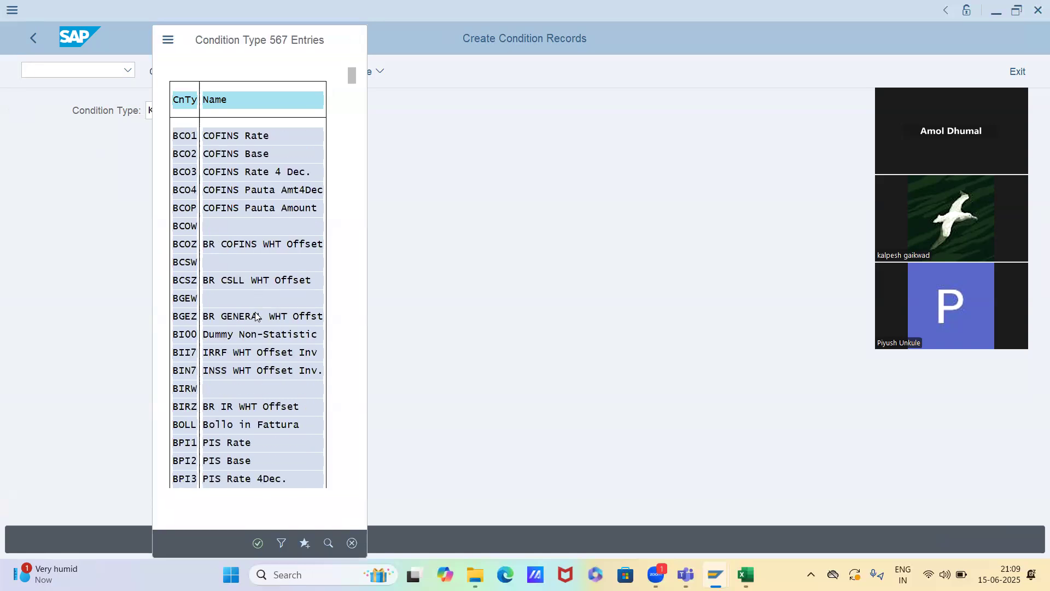
pyautogui.scroll(-5, 256, 317)
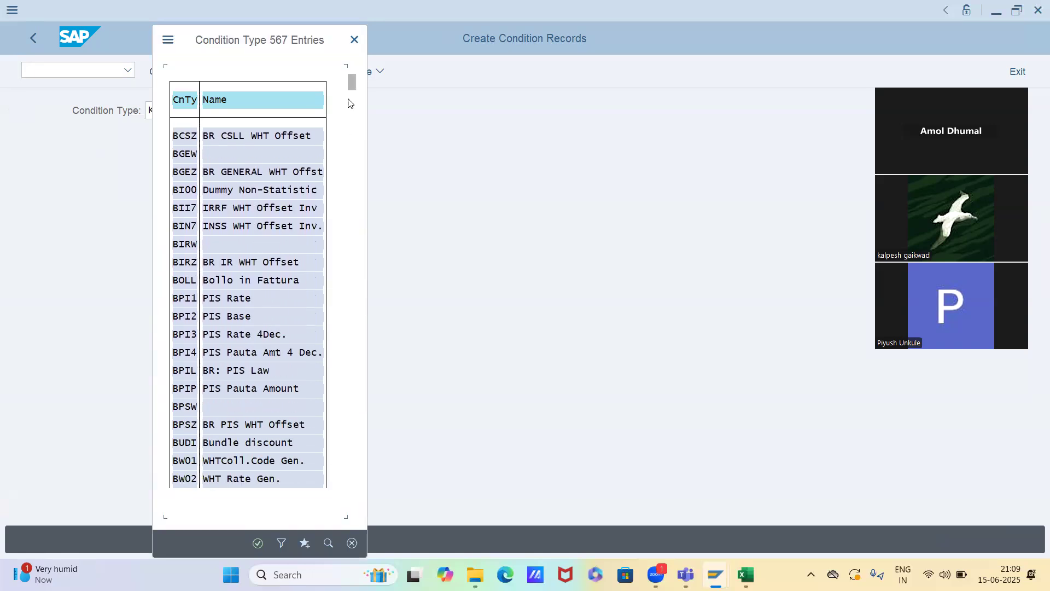
pyautogui.moveTo(352, 85); pyautogui.dragTo(356, 300)
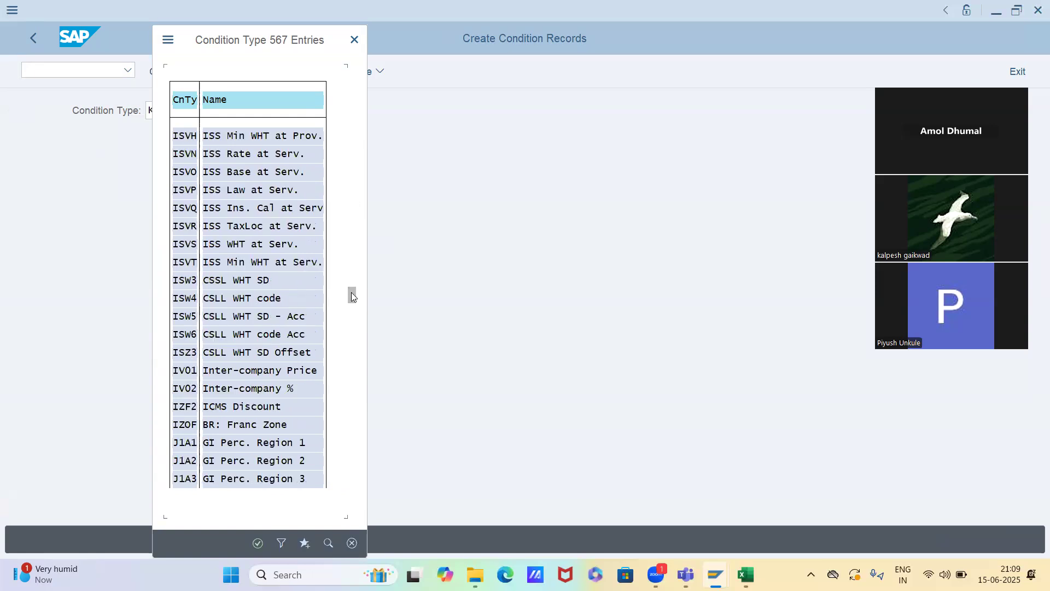
pyautogui.moveTo(354, 351); pyautogui.dragTo(363, 414)
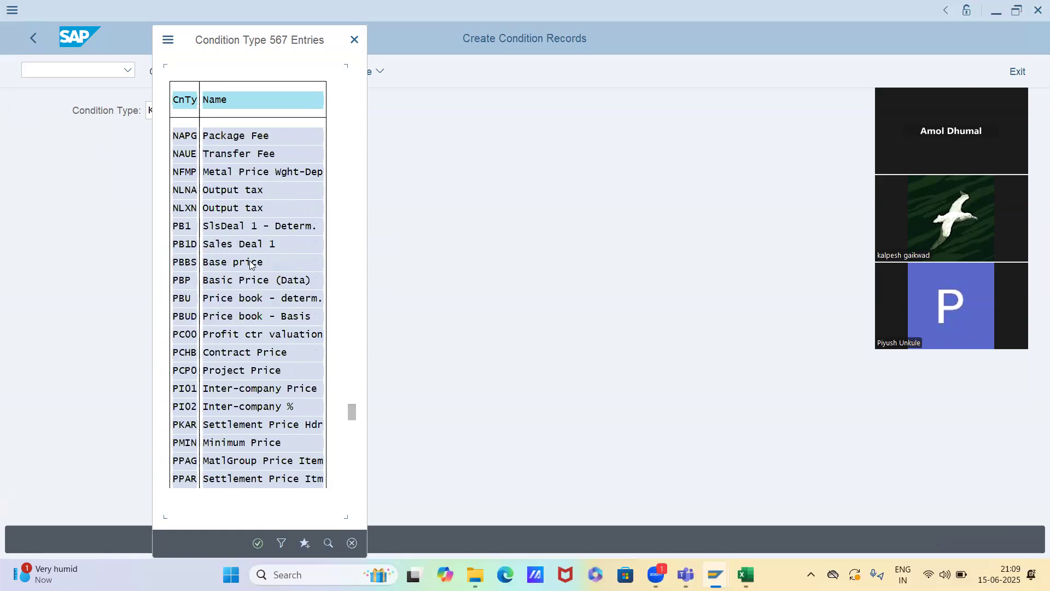
pyautogui.scroll(5, 251, 264)
pyautogui.scroll(5, 251, 264)
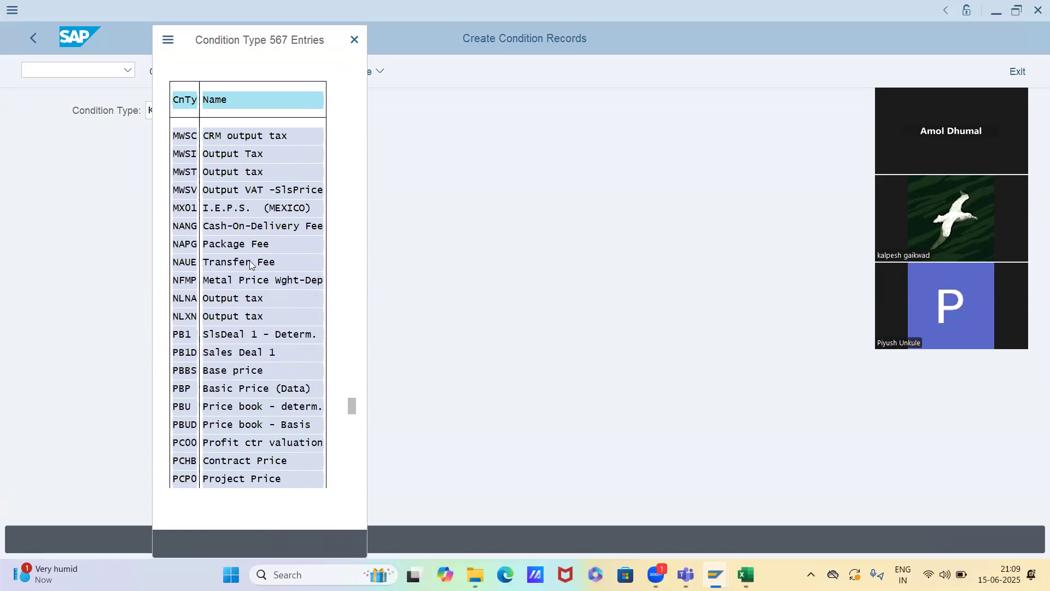
pyautogui.scroll(5, 250, 266)
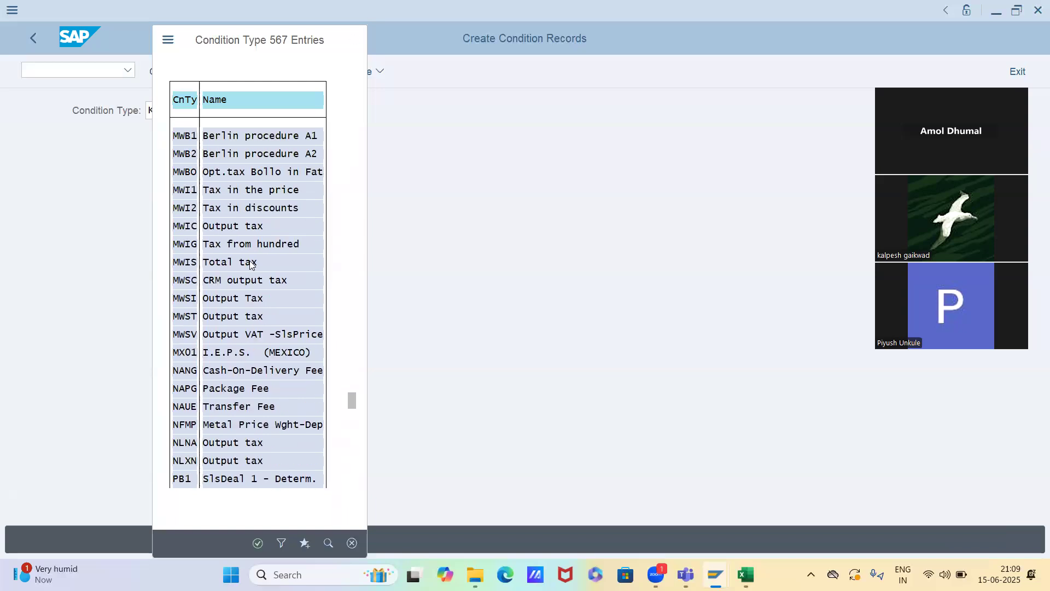
pyautogui.moveTo(350, 390); pyautogui.dragTo(349, 367)
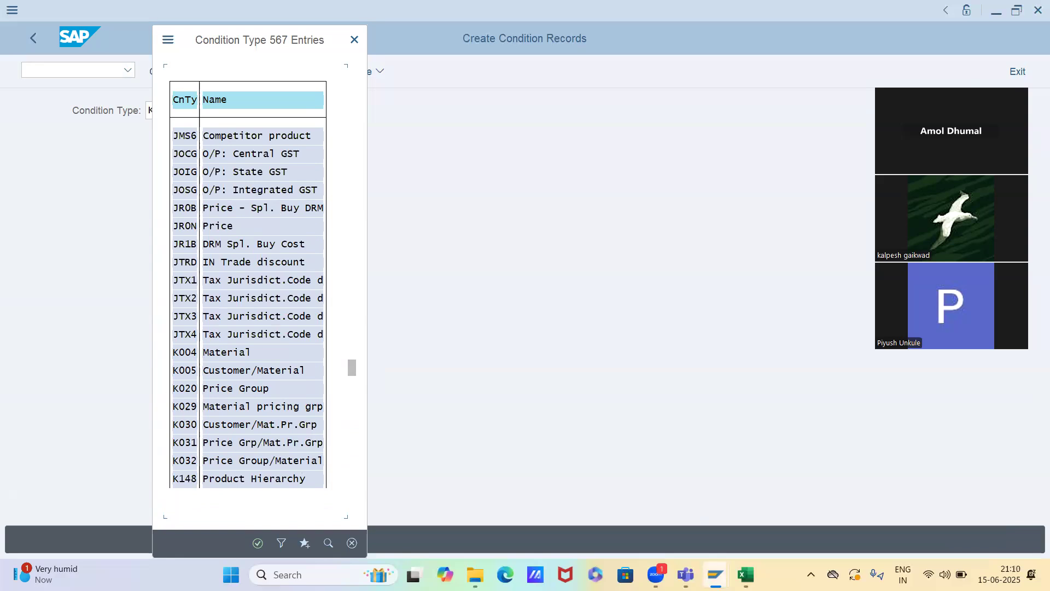
# Check the "Condition technique for pricing" row in the Excel Timesheet sheet, and close the condition type list back in SAP
pyautogui.click(745, 575)
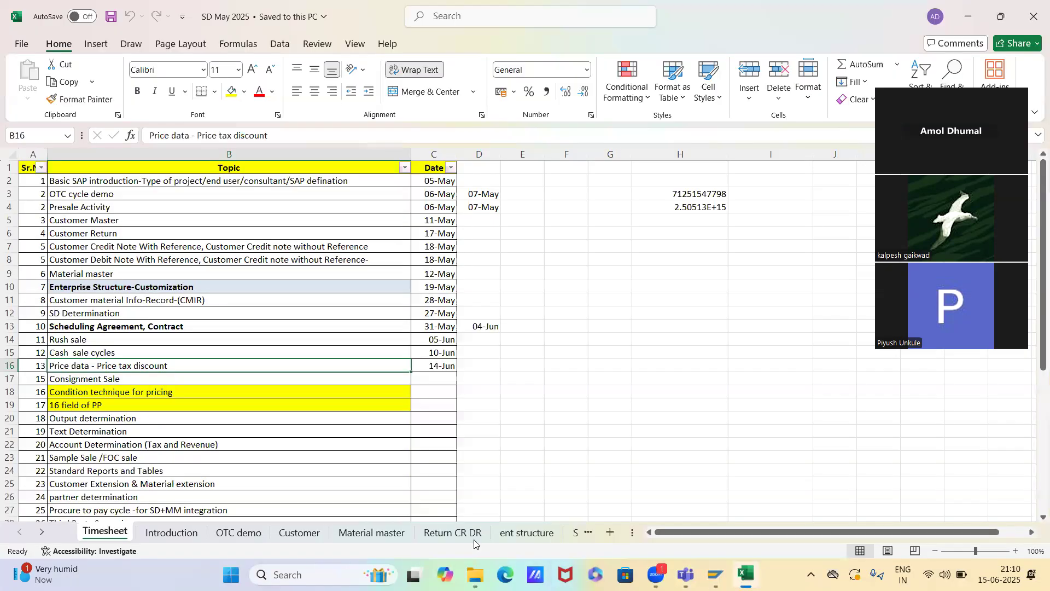
pyautogui.click(10, 392)
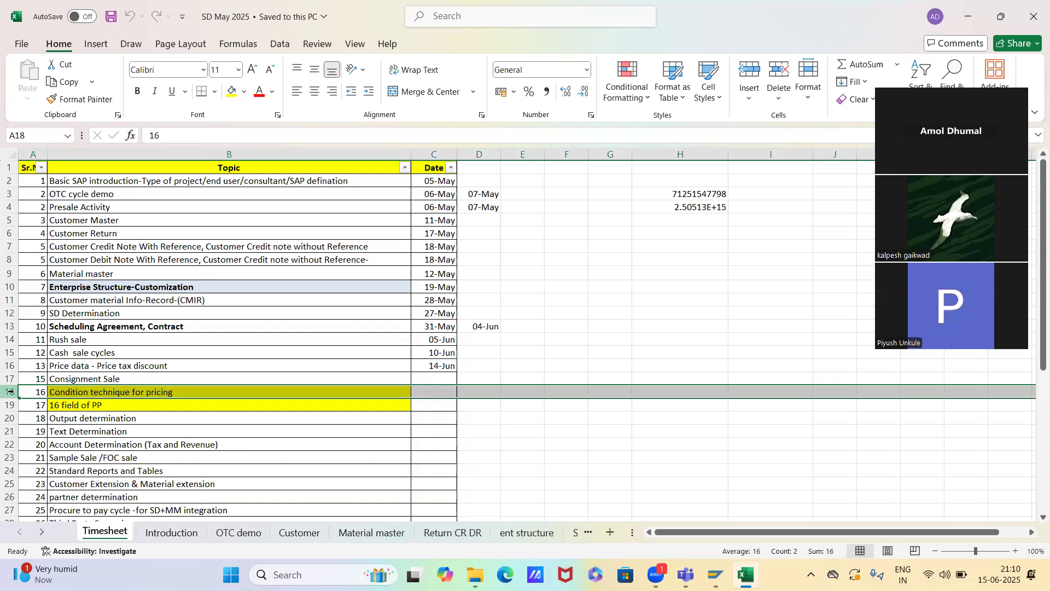
pyautogui.hotkey('alt', 'Tab')
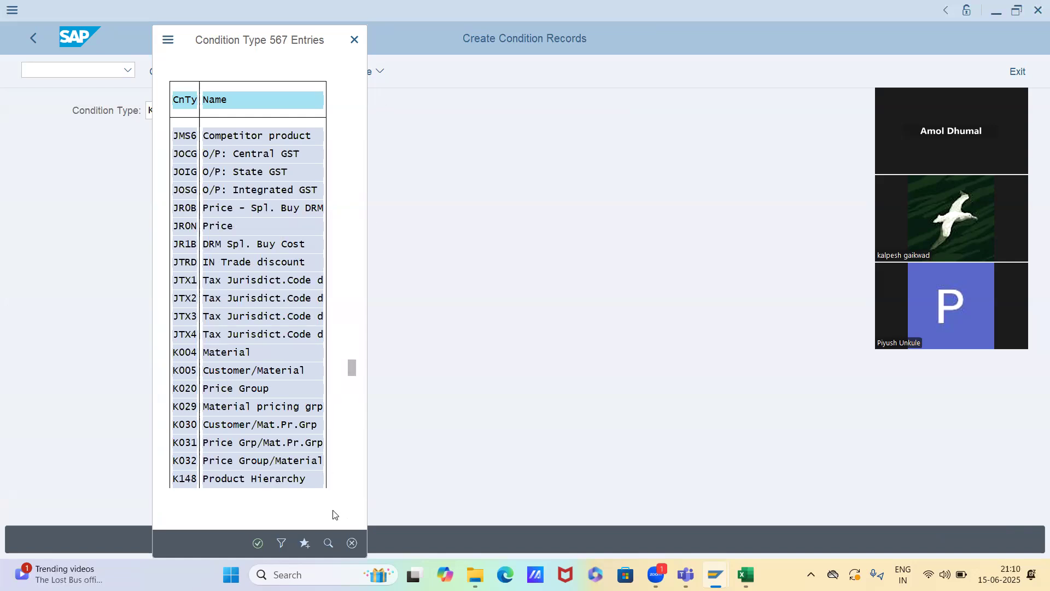
pyautogui.click(351, 543)
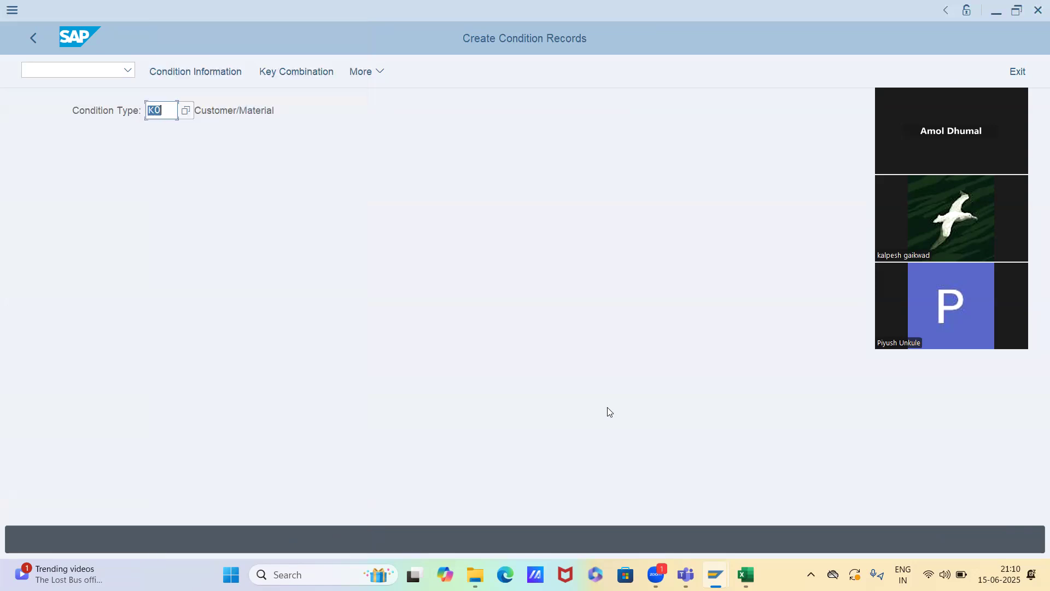
# Switch to the Create Sales Documents session, continue with order type or, and select Novel chem Industries as the sold-to party
pyautogui.hotkey('alt', 'Tab')
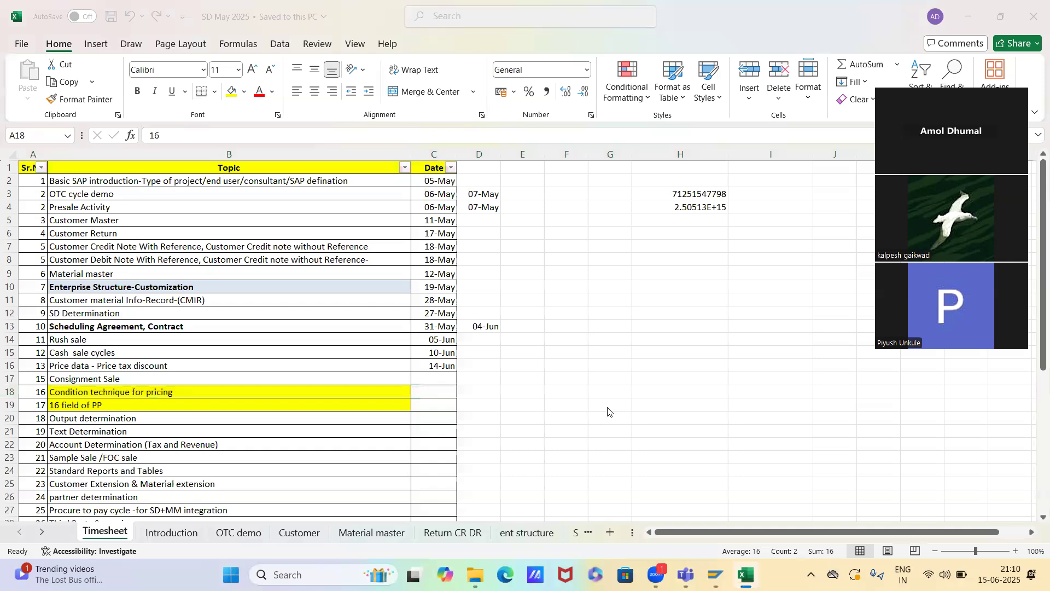
pyautogui.hotkey('alt', 'Tab')
pyautogui.press('Tab')
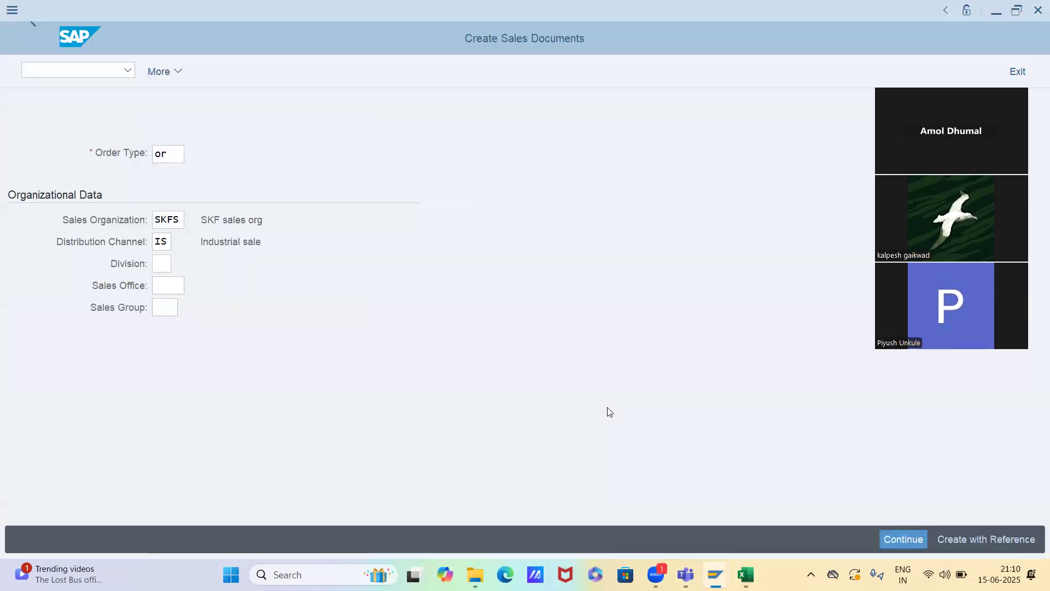
pyautogui.press('Return')
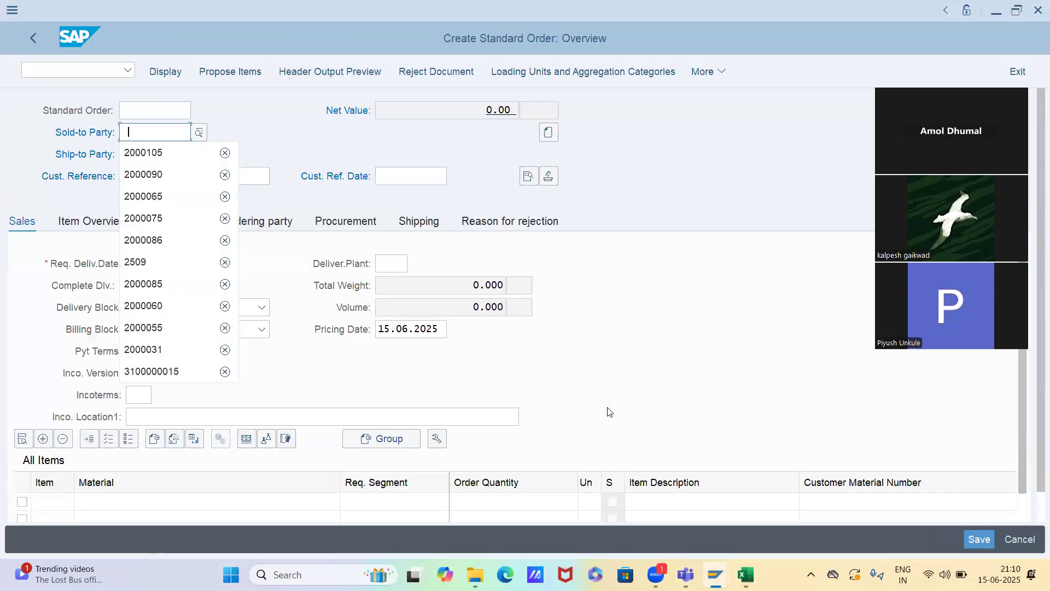
pyautogui.press('Down')
pyautogui.press('Return')
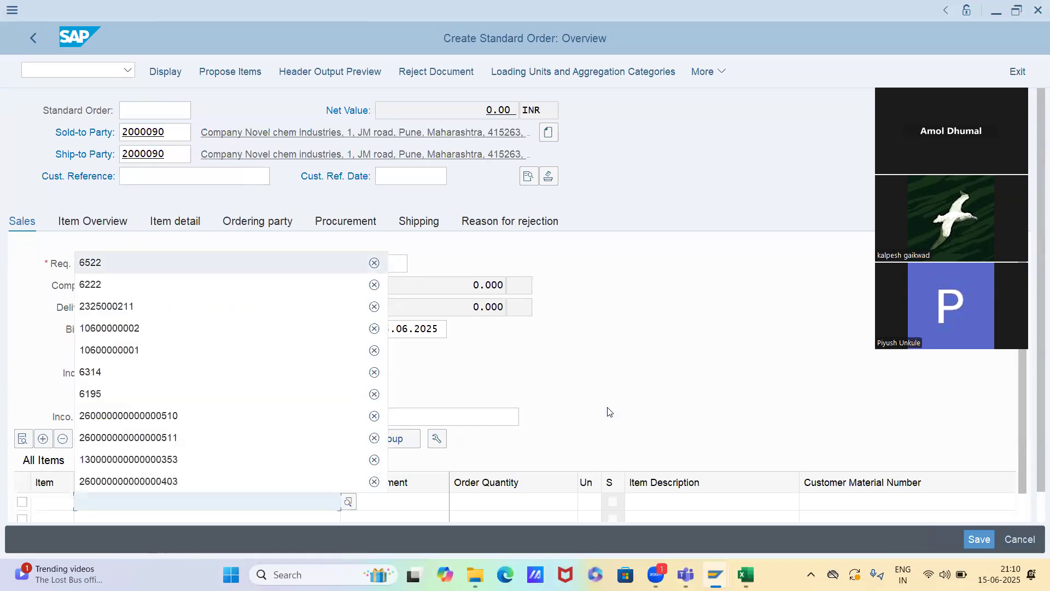
# Add material 6522 as the first order item with an order quantity of 1
pyautogui.press('Return')
pyautogui.press('Tab')
pyautogui.write('1')
pyautogui.press('Return')
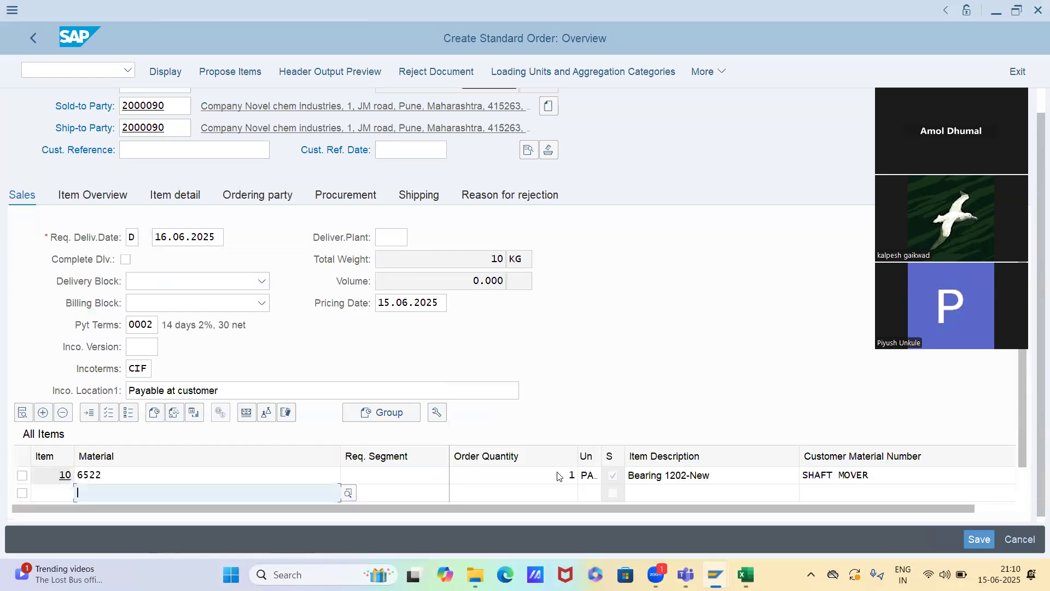
# Open the conditions of order item 10 and examine the PR00 price and K005 customer/material discount amounts
pyautogui.doubleClick(555, 474)
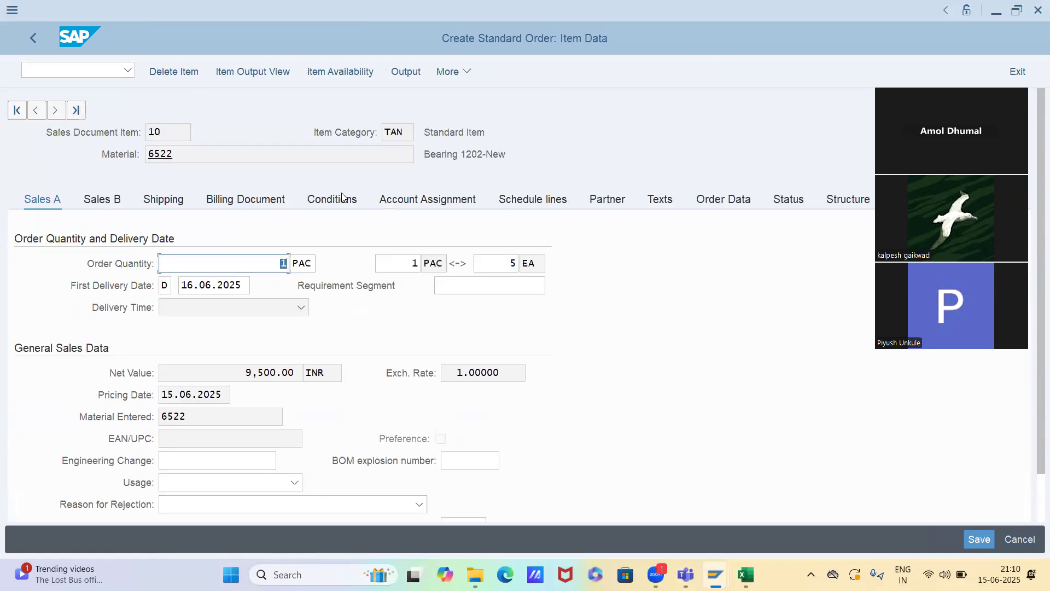
pyautogui.click(338, 205)
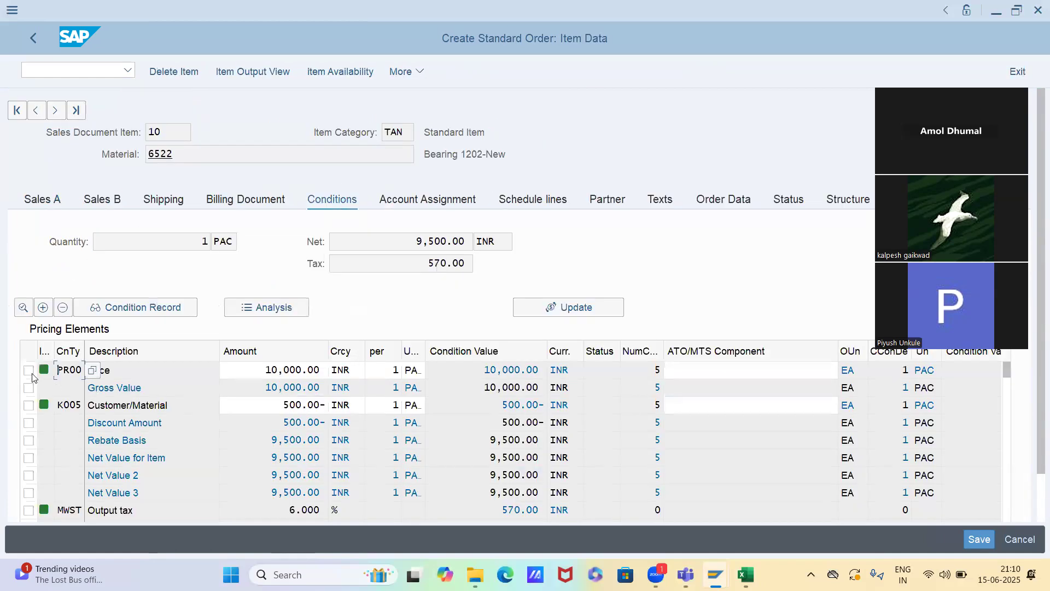
pyautogui.click(264, 375)
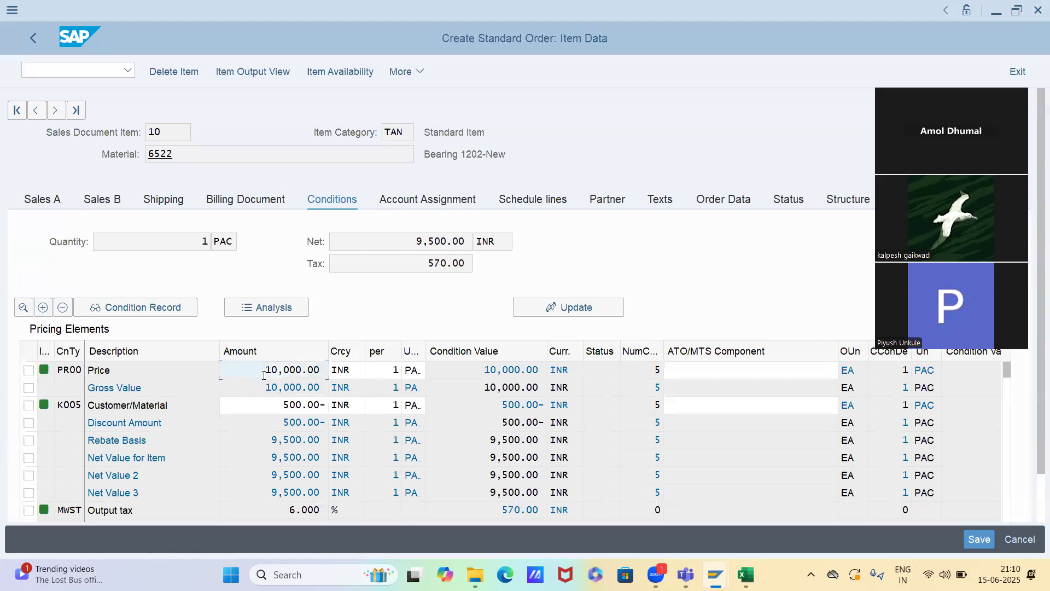
pyautogui.click(256, 404)
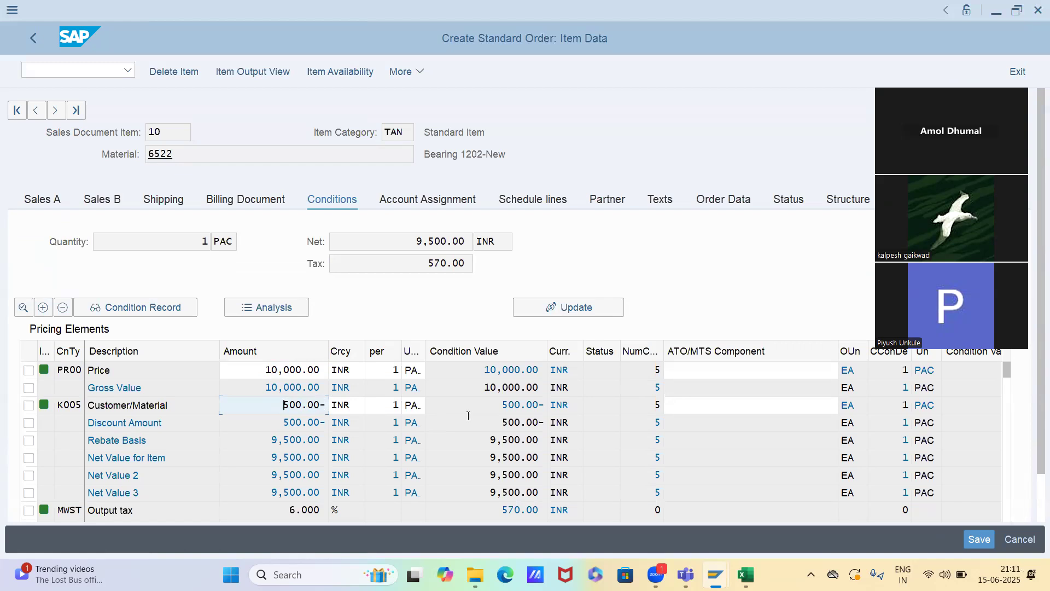
# View the details of the PR00 price condition, examine its condition class and return to the item's conditions
pyautogui.click(69, 374)
pyautogui.doubleClick(69, 374)
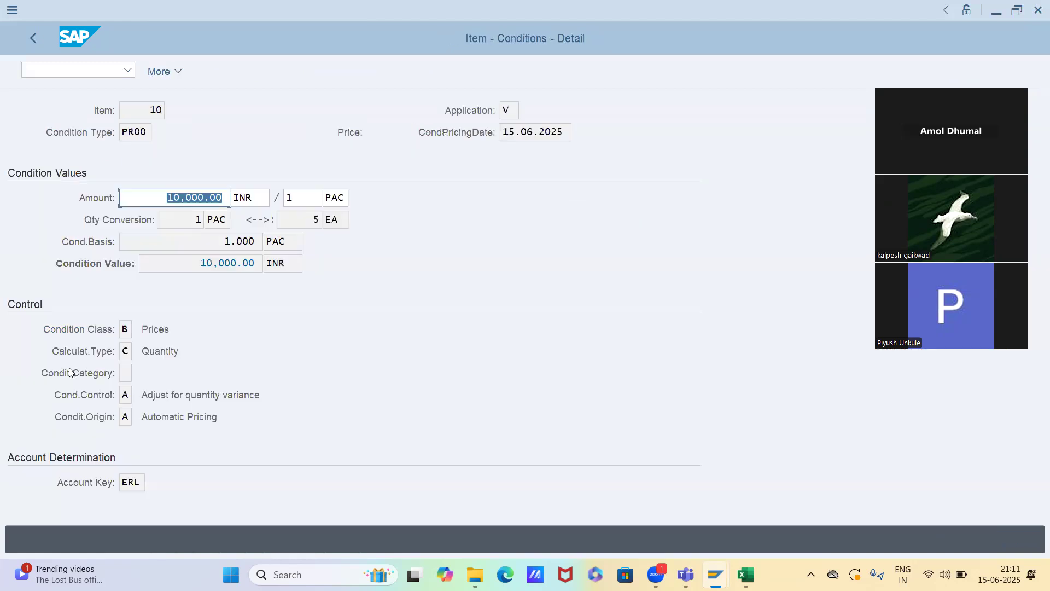
pyautogui.moveTo(144, 330); pyautogui.dragTo(192, 332)
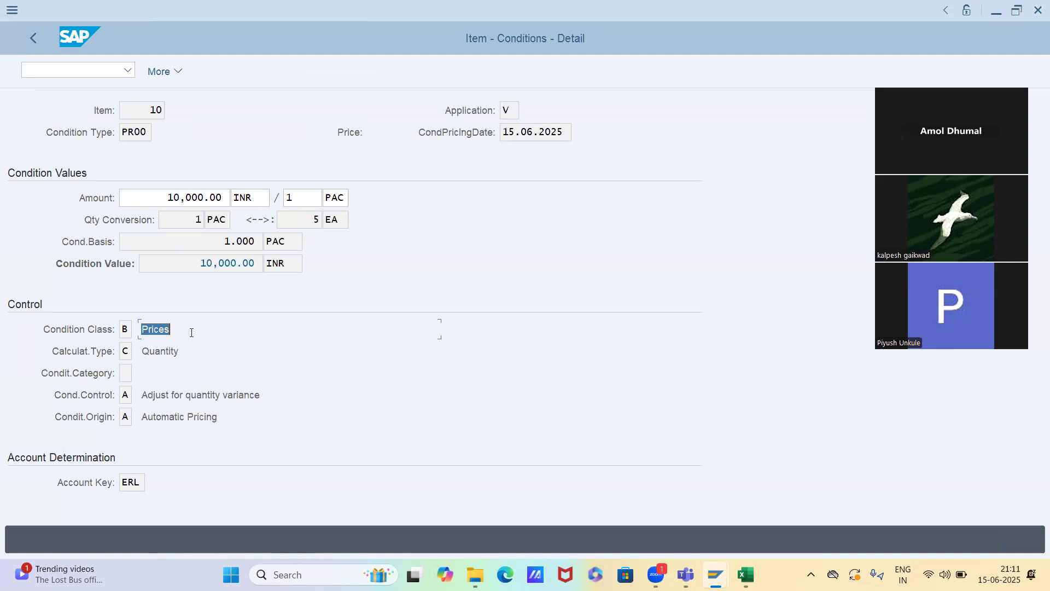
pyautogui.click(39, 330)
pyautogui.moveTo(171, 330); pyautogui.dragTo(153, 329)
pyautogui.click(33, 36)
# View the details of the K005 discount condition, examine its condition class and return to the item's conditions
pyautogui.doubleClick(63, 403)
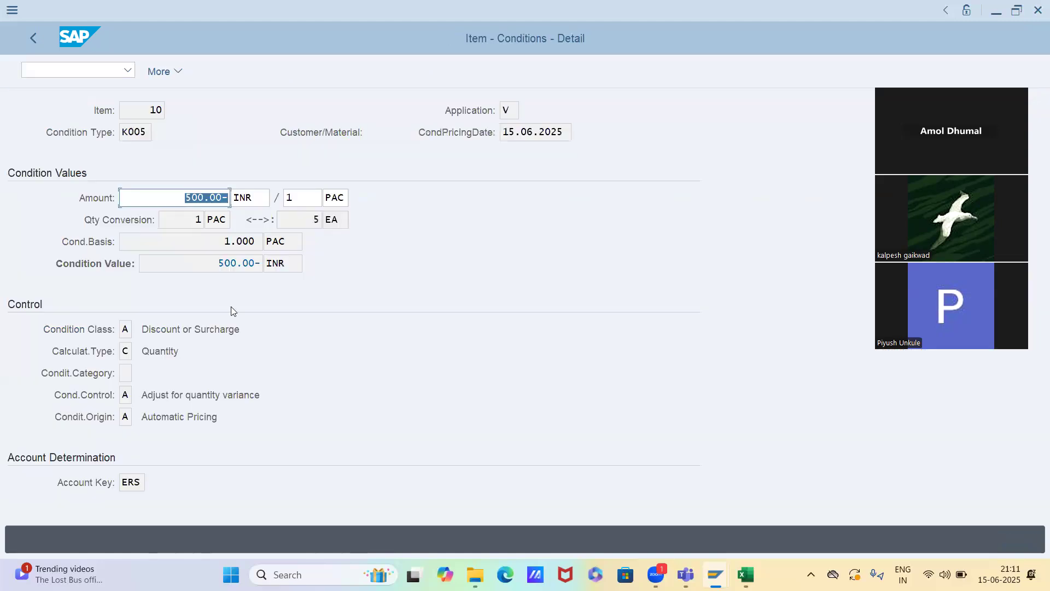
pyautogui.click(156, 331)
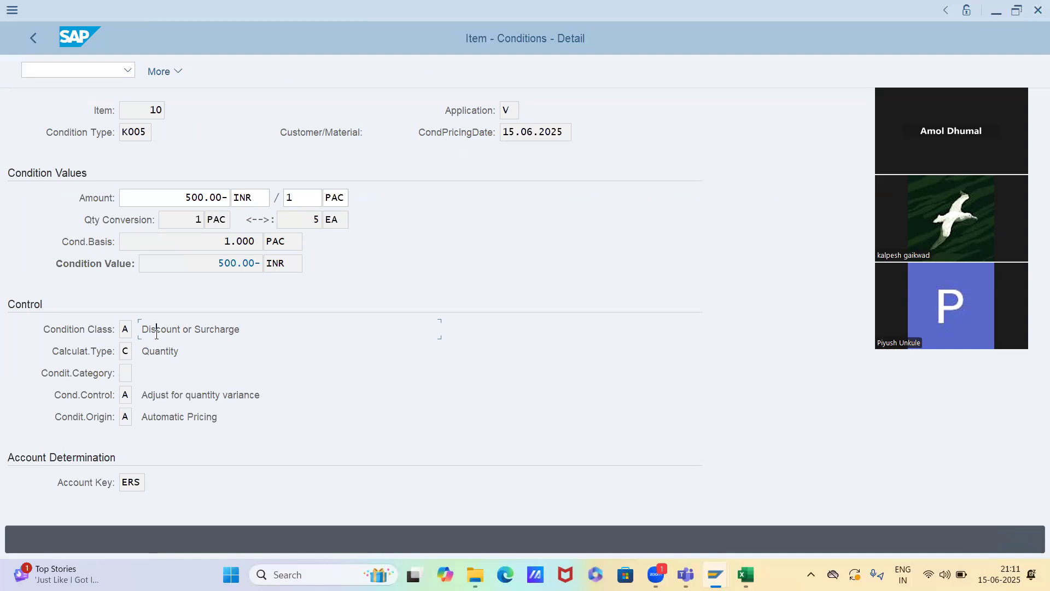
pyautogui.click(42, 42)
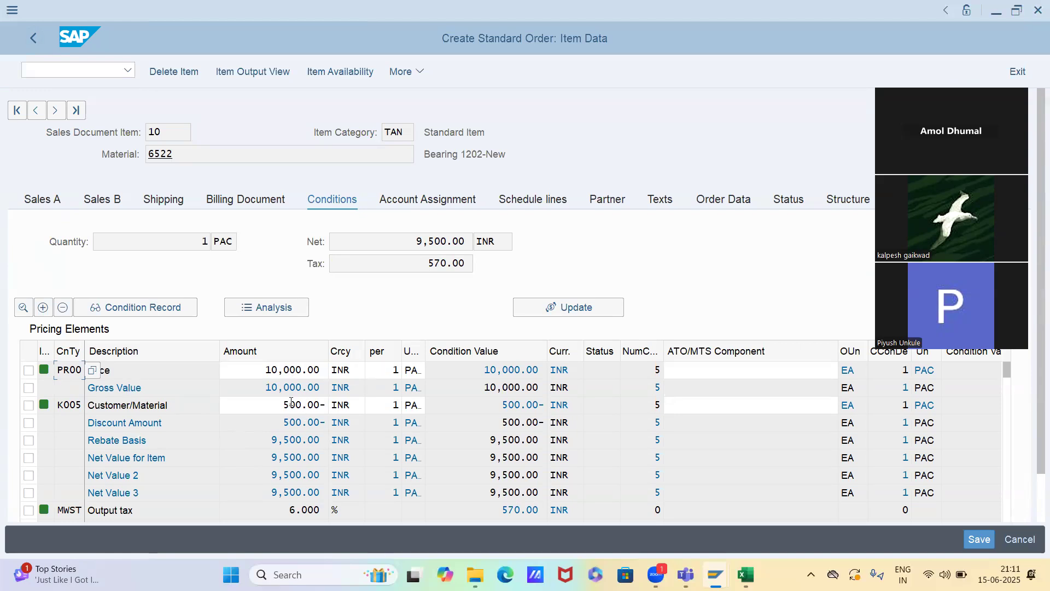
# Examine the item's net value and tax, and the remaining pricing elements down to the output tax and total
pyautogui.moveTo(470, 241); pyautogui.dragTo(399, 240)
pyautogui.click(402, 241)
pyautogui.moveTo(400, 236); pyautogui.dragTo(465, 241)
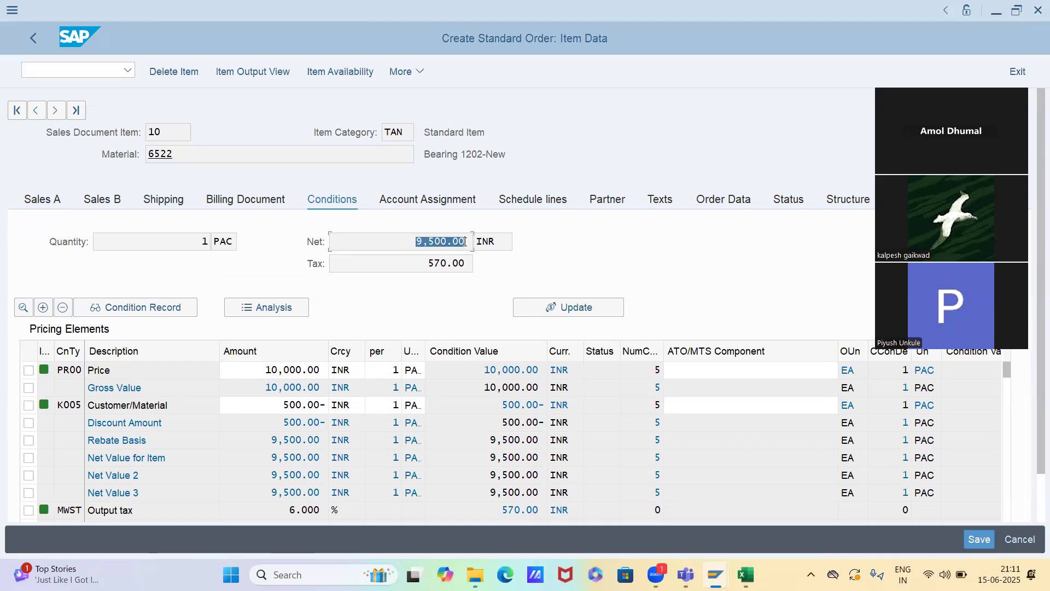
pyautogui.doubleClick(471, 268)
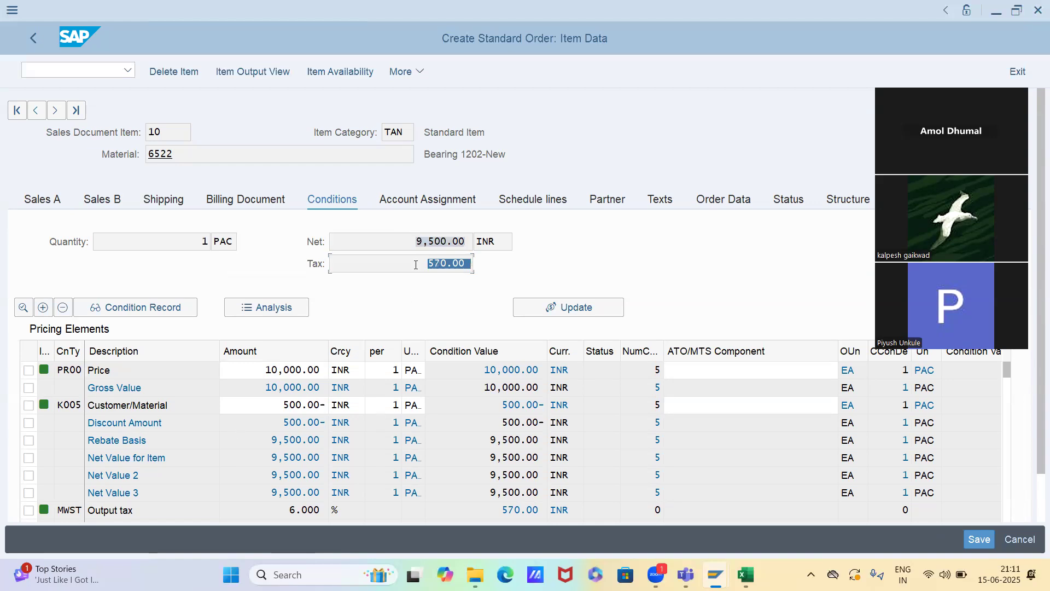
pyautogui.click(418, 269)
pyautogui.doubleClick(450, 268)
pyautogui.click(92, 479)
pyautogui.scroll(-2, 92, 479)
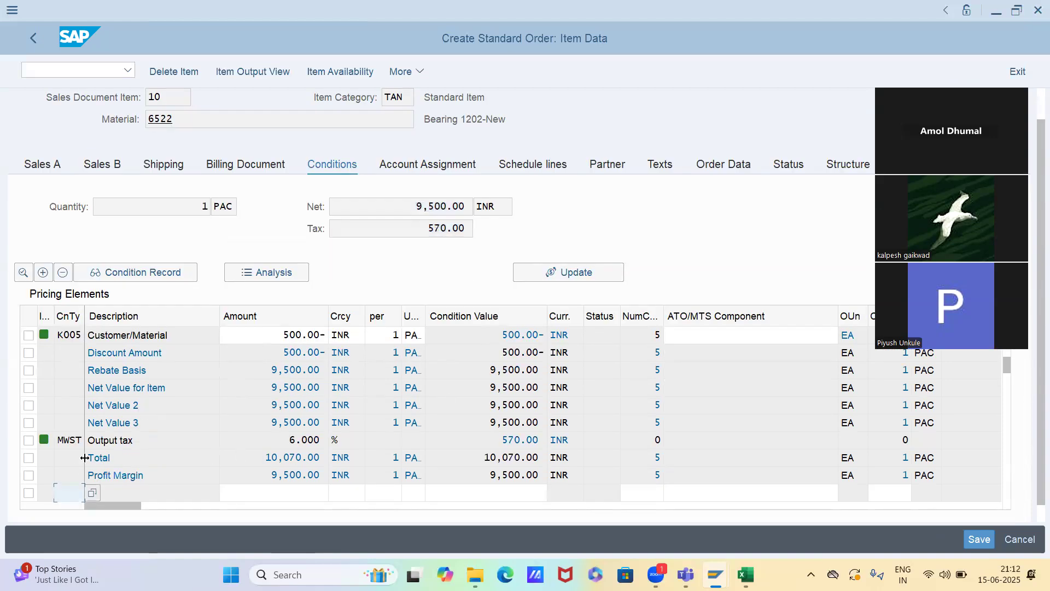
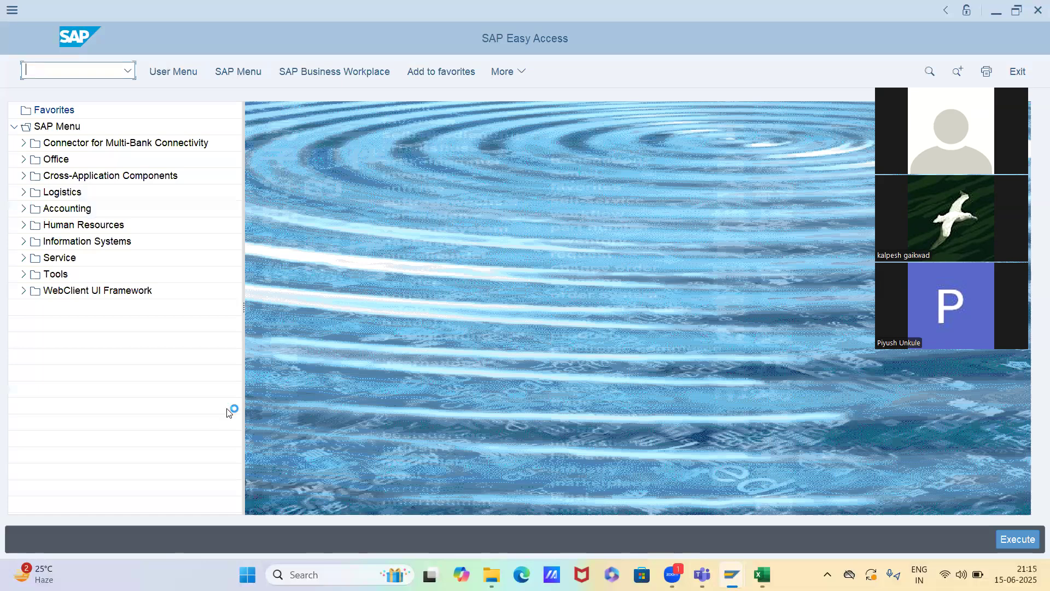
# Create a standard order with the sold-to party's customer number and add material 6522 with order quantity 1
pyautogui.write('2000090')
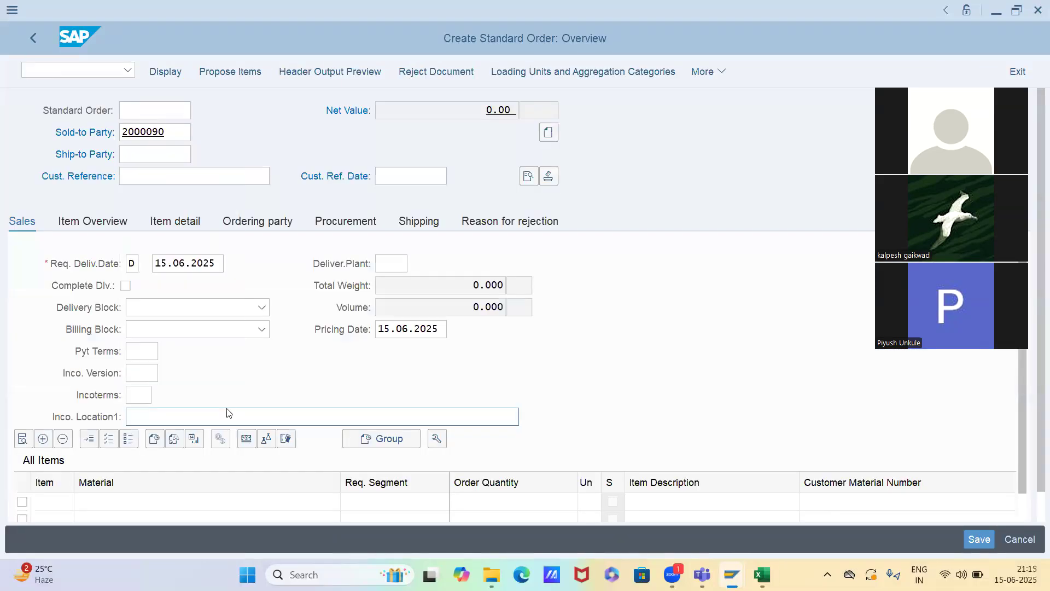
pyautogui.press('Return')
pyautogui.press('Down')
pyautogui.press('Down')
pyautogui.press('Return')
pyautogui.press('Return')
pyautogui.write('1')
pyautogui.press('Return')
pyautogui.press('Return')
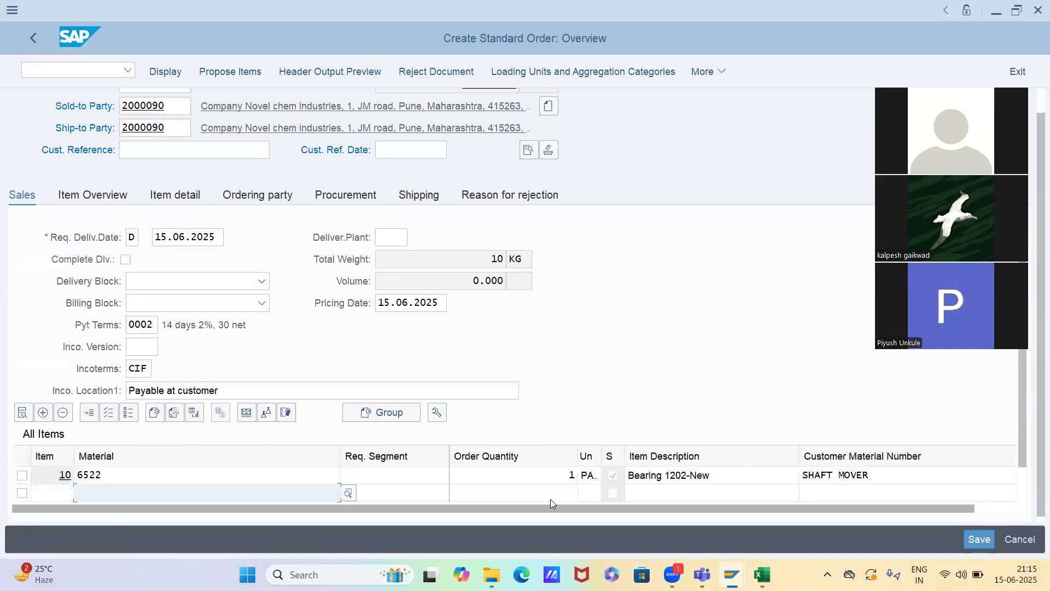
# Open the conditions of order item 10, view the details of the K005 customer/material discount and return to the conditions
pyautogui.doubleClick(532, 477)
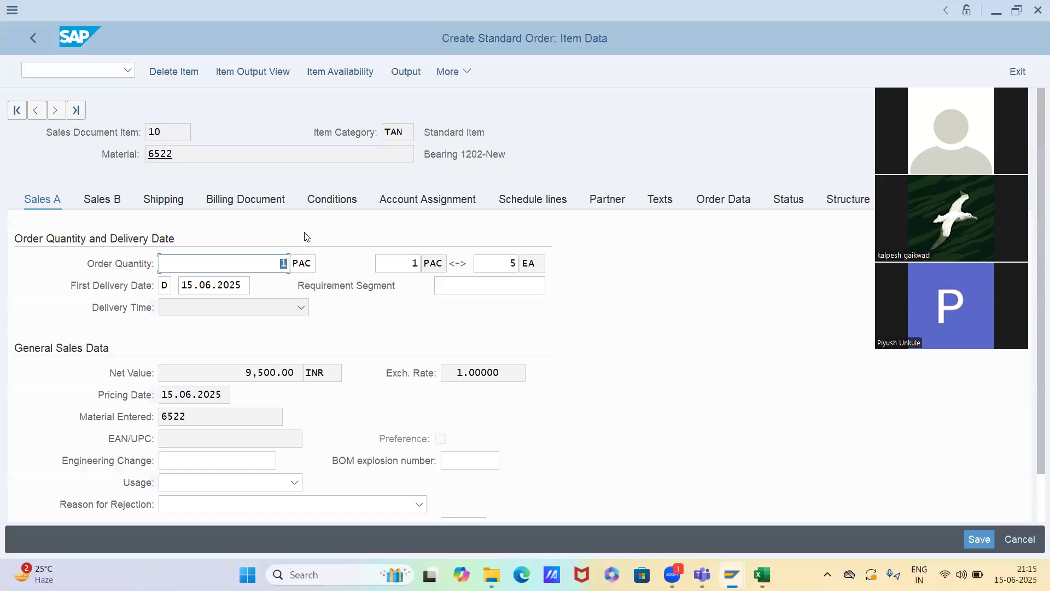
pyautogui.click(330, 201)
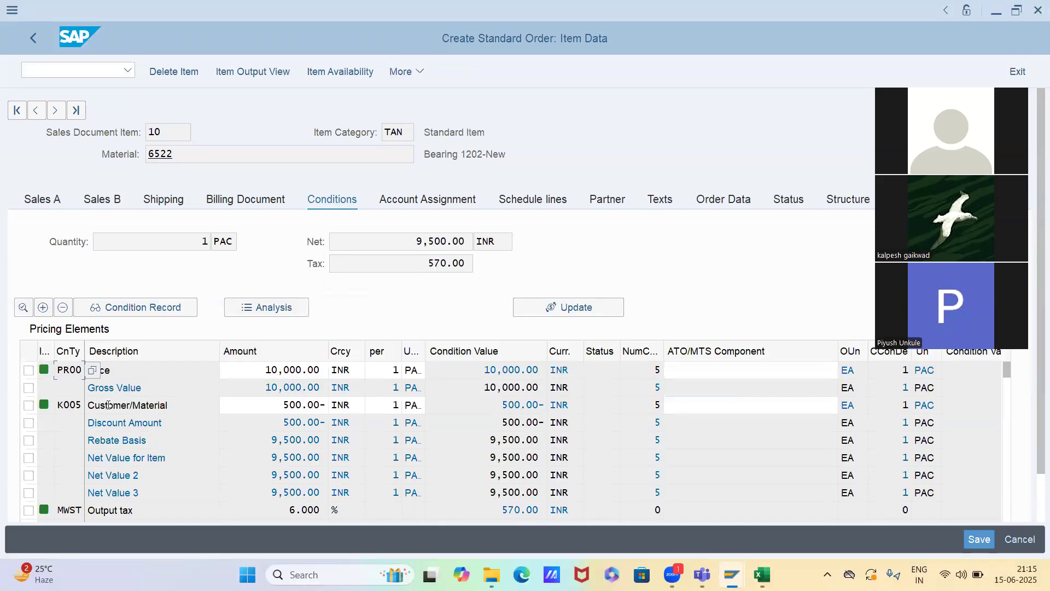
pyautogui.doubleClick(76, 406)
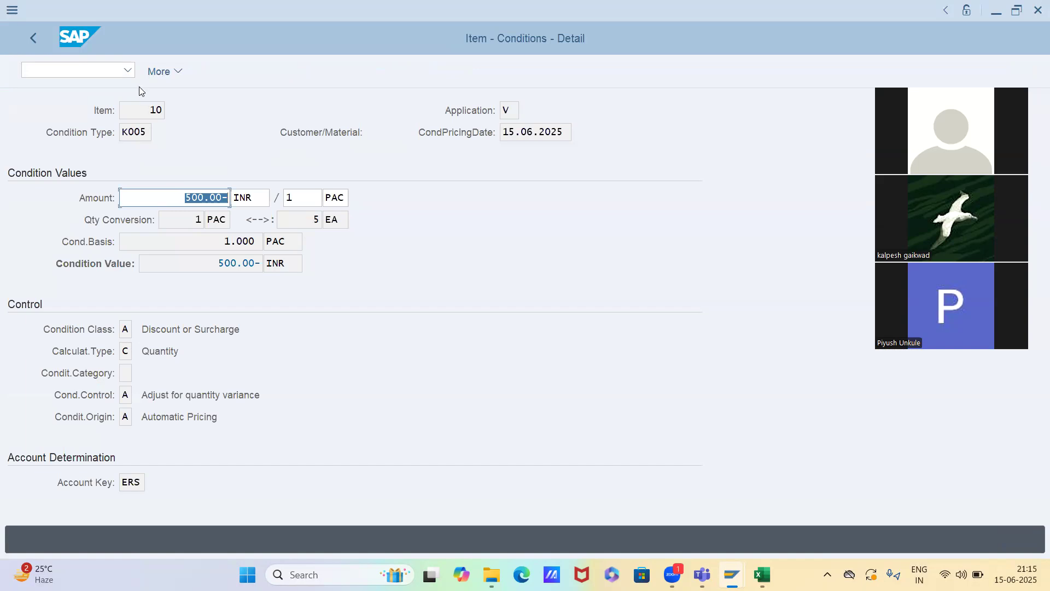
pyautogui.click(36, 41)
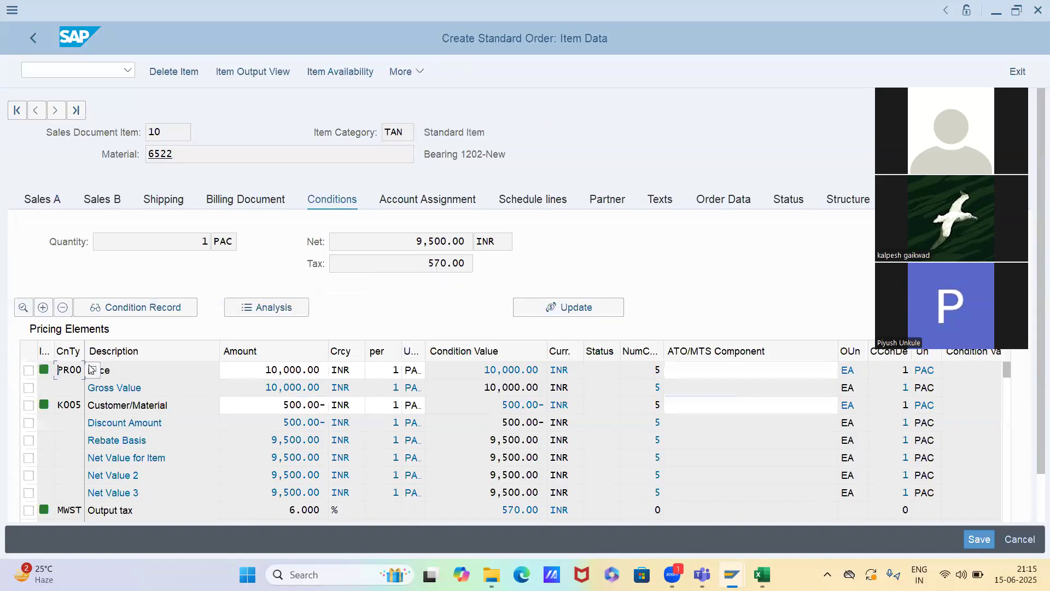
# View the details of the PR00 price condition, check its condition class and return to the item's conditions
pyautogui.doubleClick(91, 369)
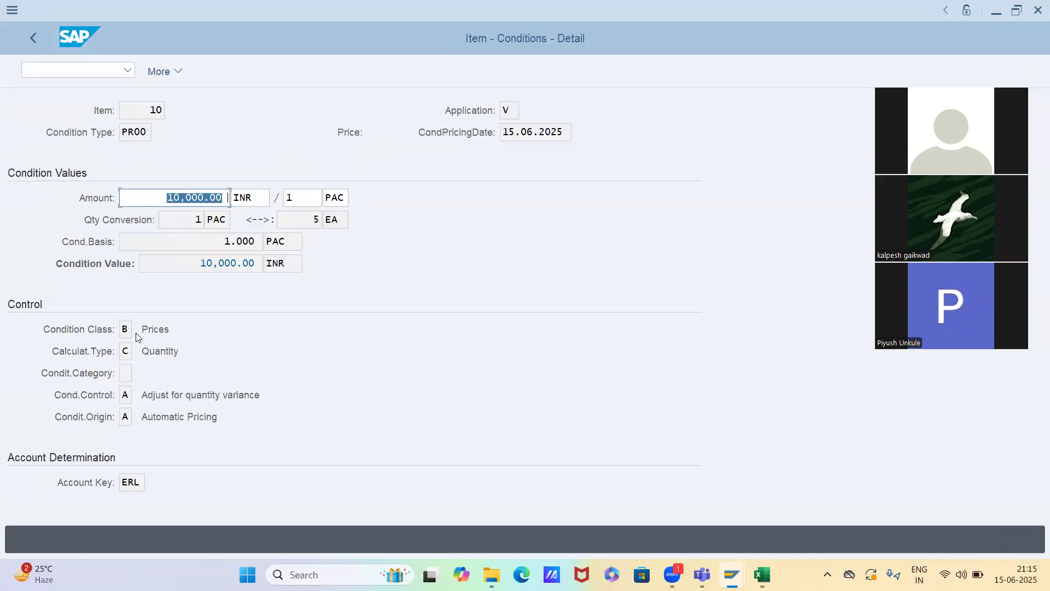
pyautogui.moveTo(167, 334); pyautogui.dragTo(137, 339)
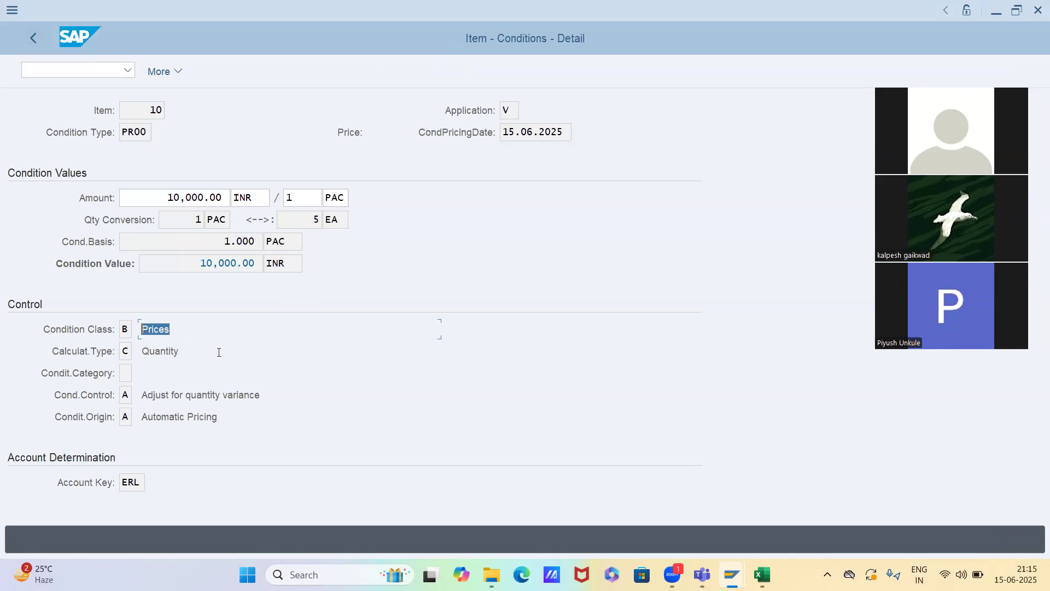
pyautogui.click(34, 40)
# View the details of the K005 condition again, check its calculation type and return to the item's conditions
pyautogui.doubleClick(73, 406)
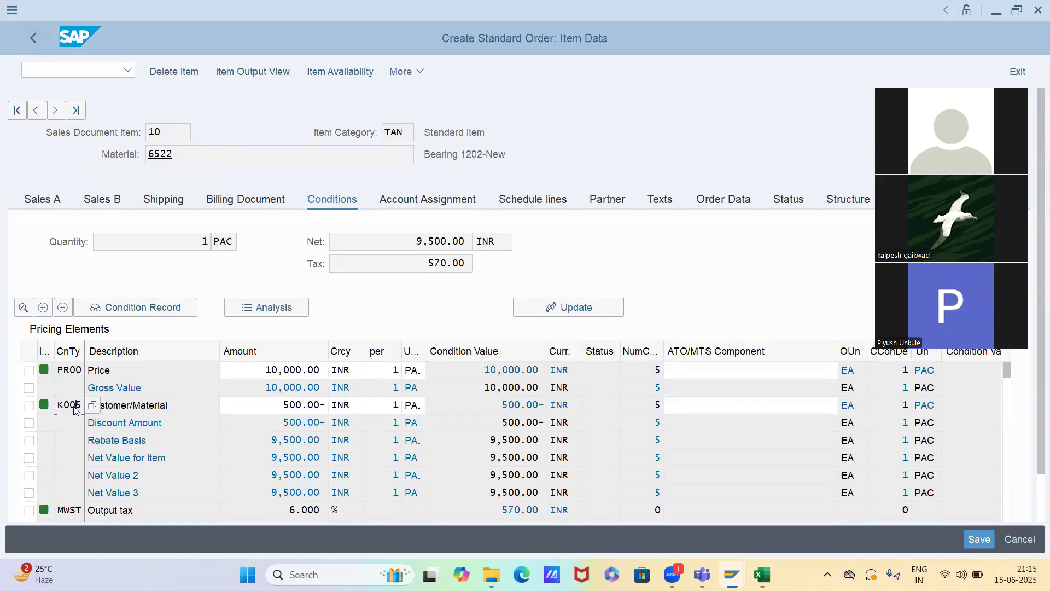
pyautogui.click(127, 353)
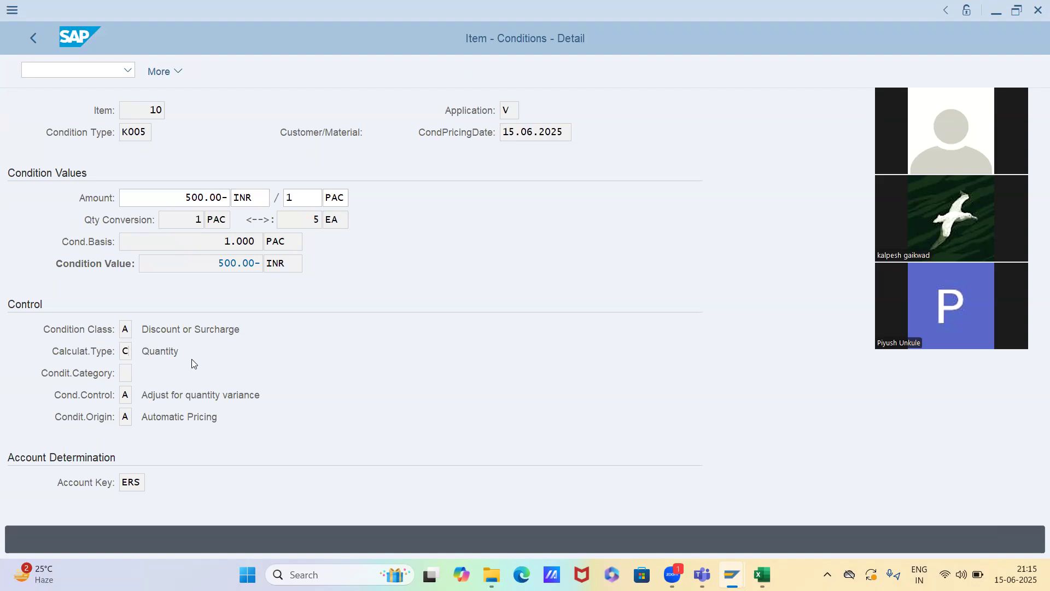
pyautogui.press('F3')
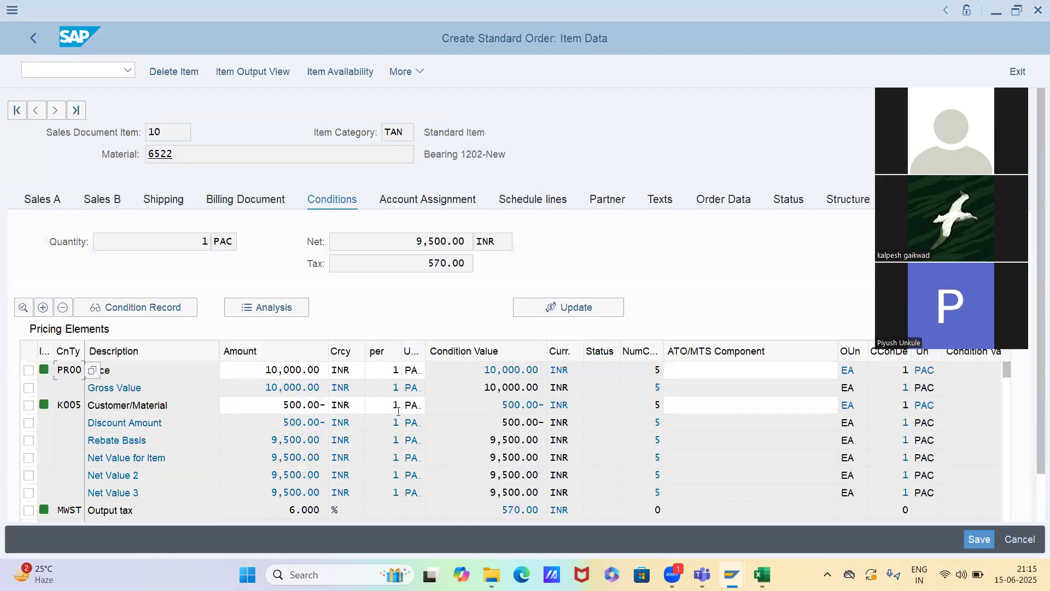
# Go back to the order overview, set the order quantity of item 10 to 4 and reopen the item's conditions
pyautogui.click(38, 42)
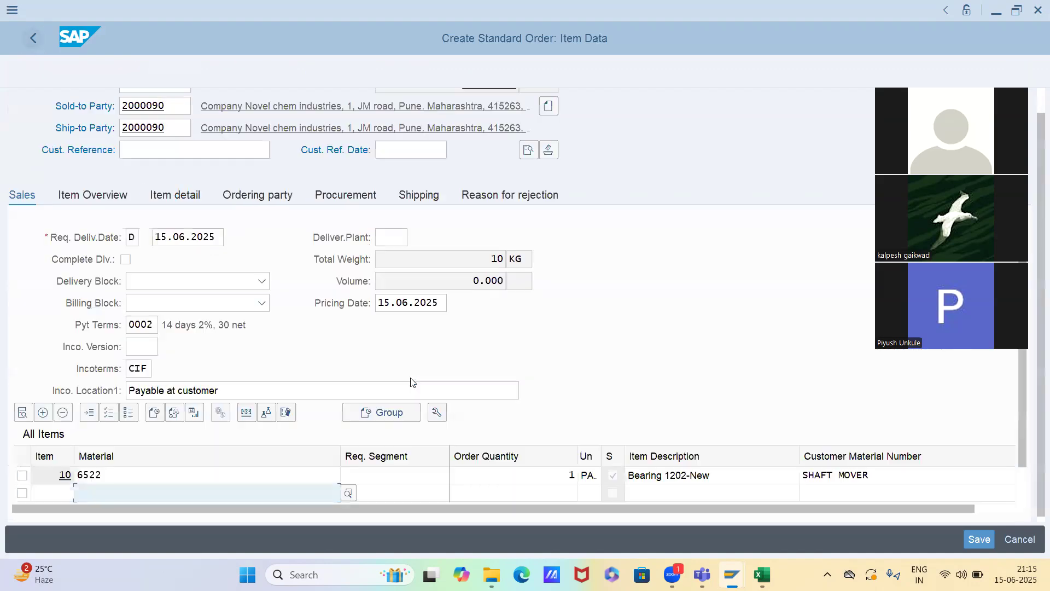
pyautogui.click(526, 477)
pyautogui.press('BackSpace')
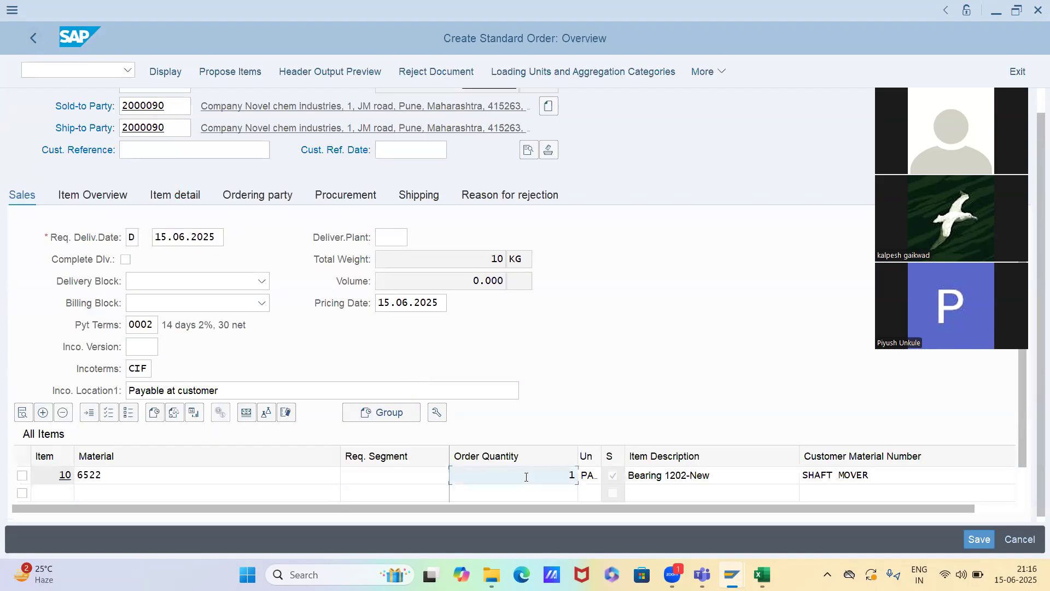
pyautogui.write('4')
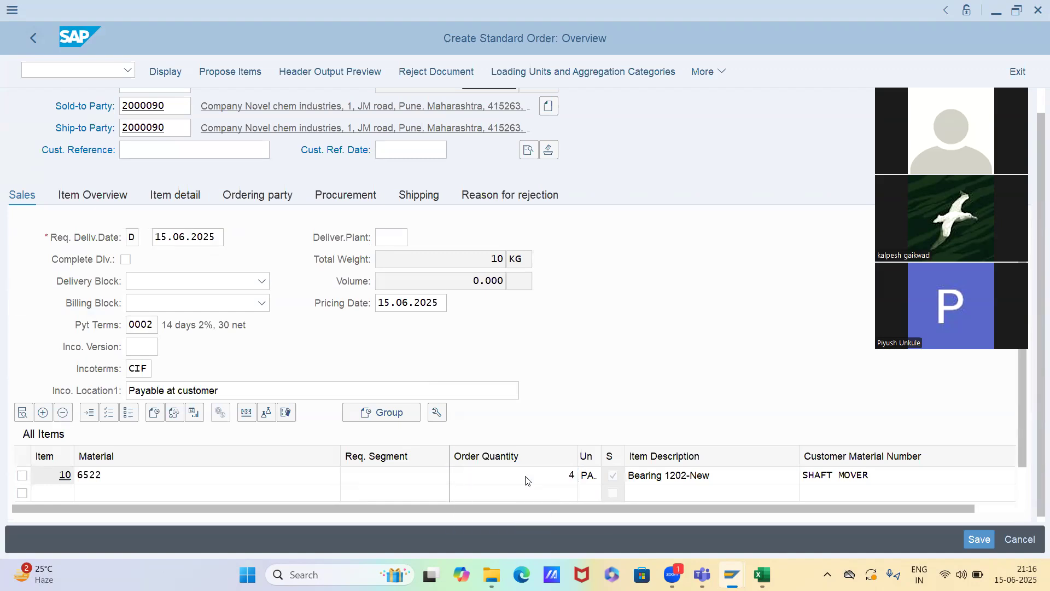
pyautogui.press('Return')
pyautogui.click(528, 480)
pyautogui.doubleClick(528, 480)
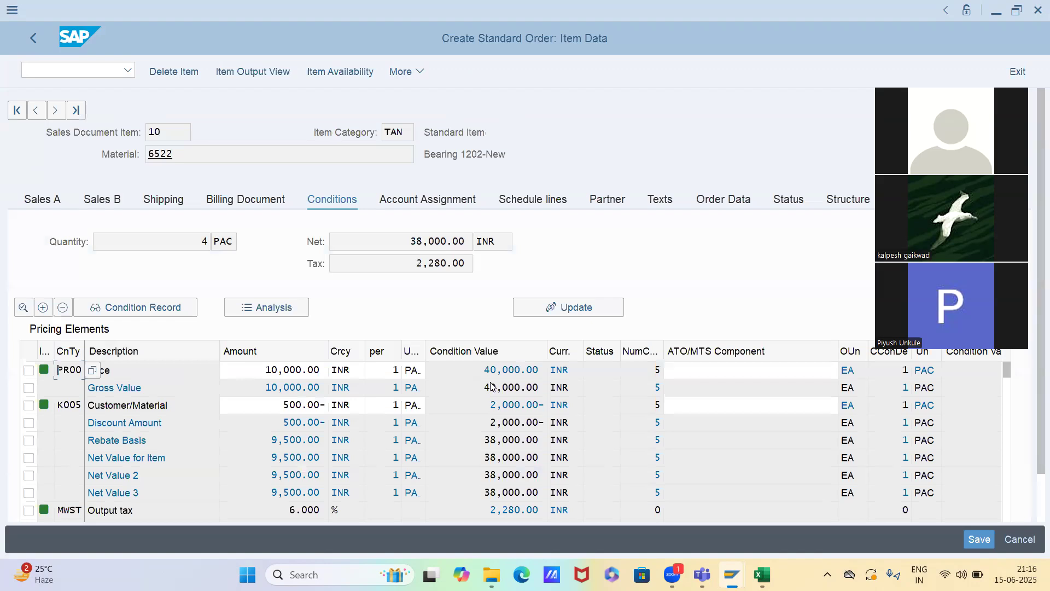
# Examine the condition values of the PR00 price and the K005 discount, and the item's net value
pyautogui.click(523, 372)
pyautogui.doubleClick(478, 405)
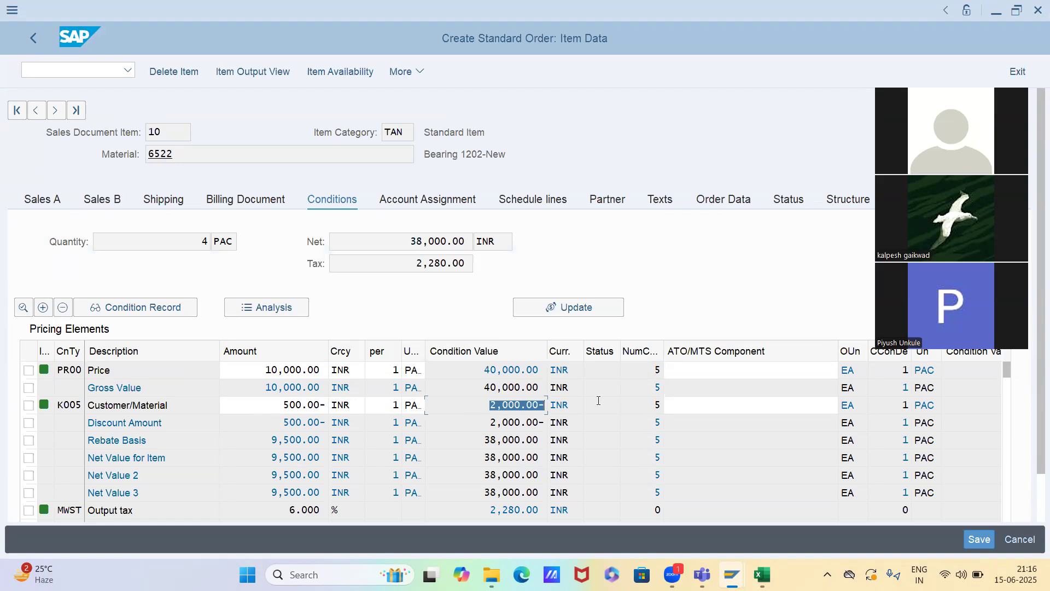
pyautogui.click(443, 243)
pyautogui.hotkey('alt', 'Tab')
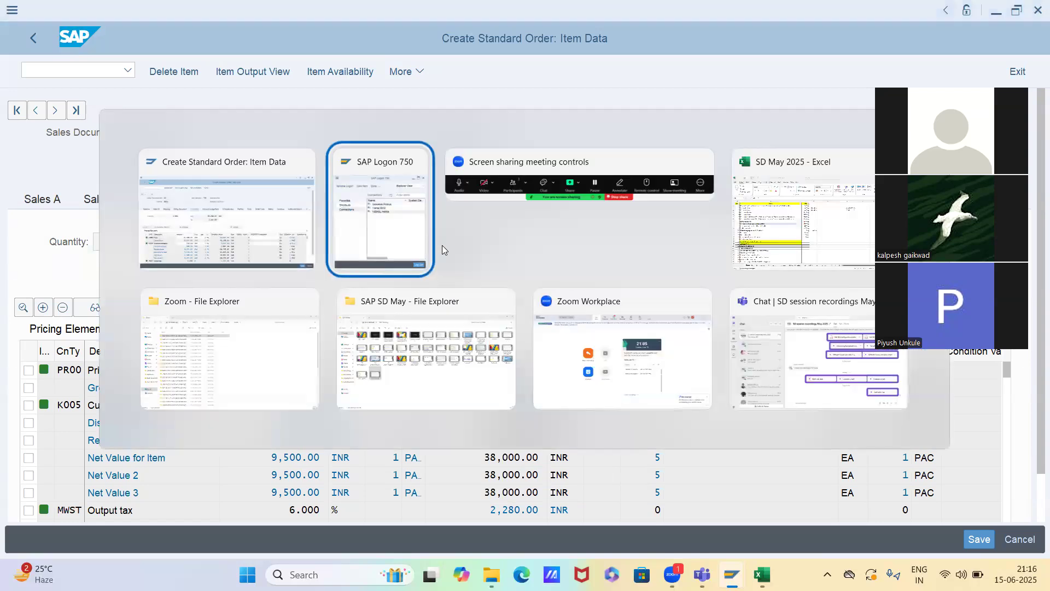
pyautogui.hotkey('alt', 'shift', 'Tab')
# Leave the sales order with transaction code /nvk11 and look through the previously used condition types
pyautogui.click(101, 69)
pyautogui.write('/n')
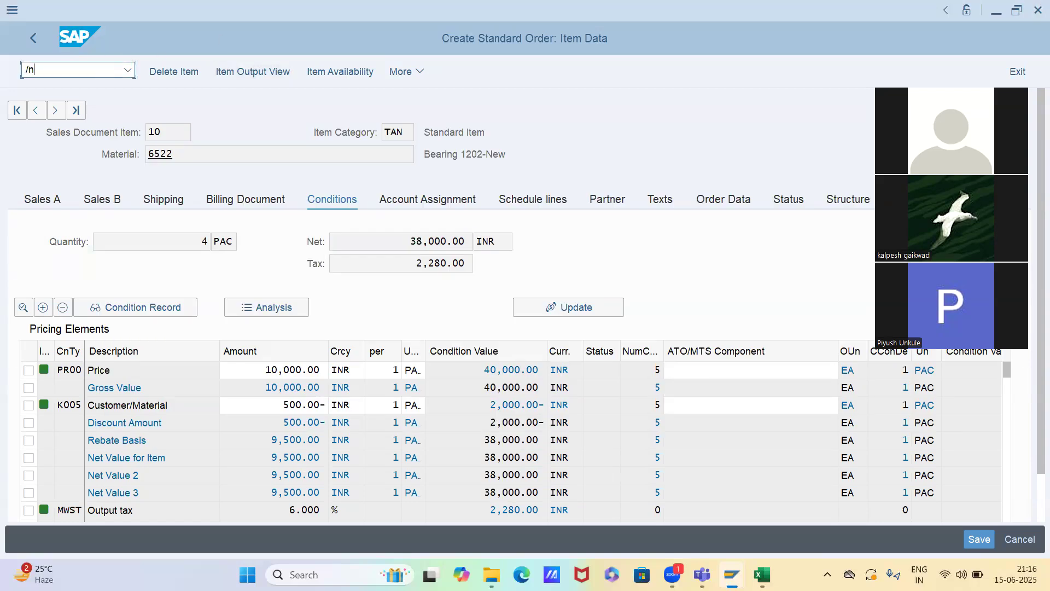
pyautogui.write('vk11')
pyautogui.press('Return')
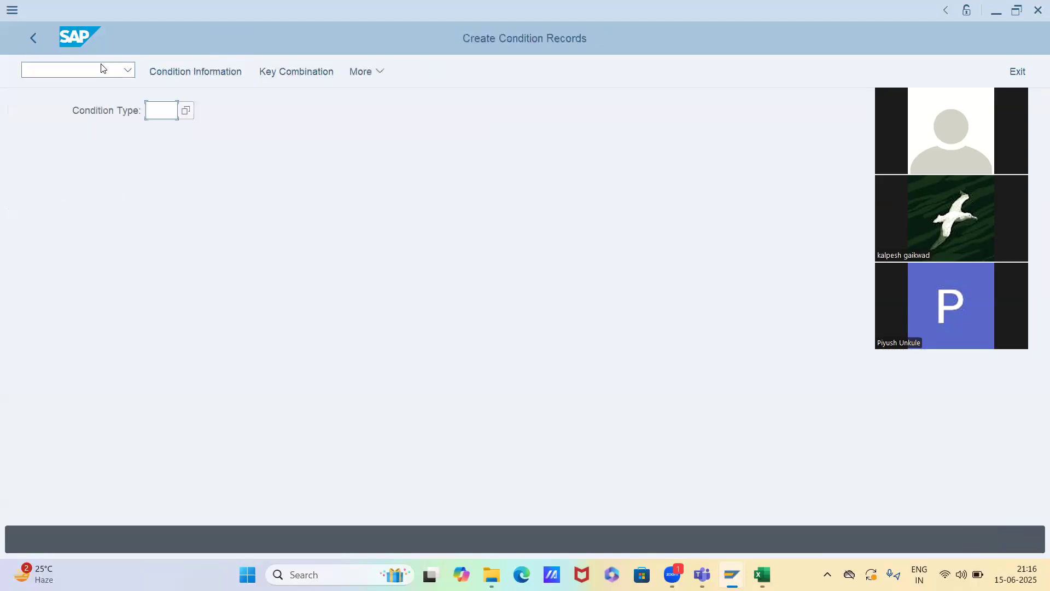
pyautogui.press('Down')
pyautogui.press('Down')
pyautogui.press('Down')
pyautogui.press('Down')
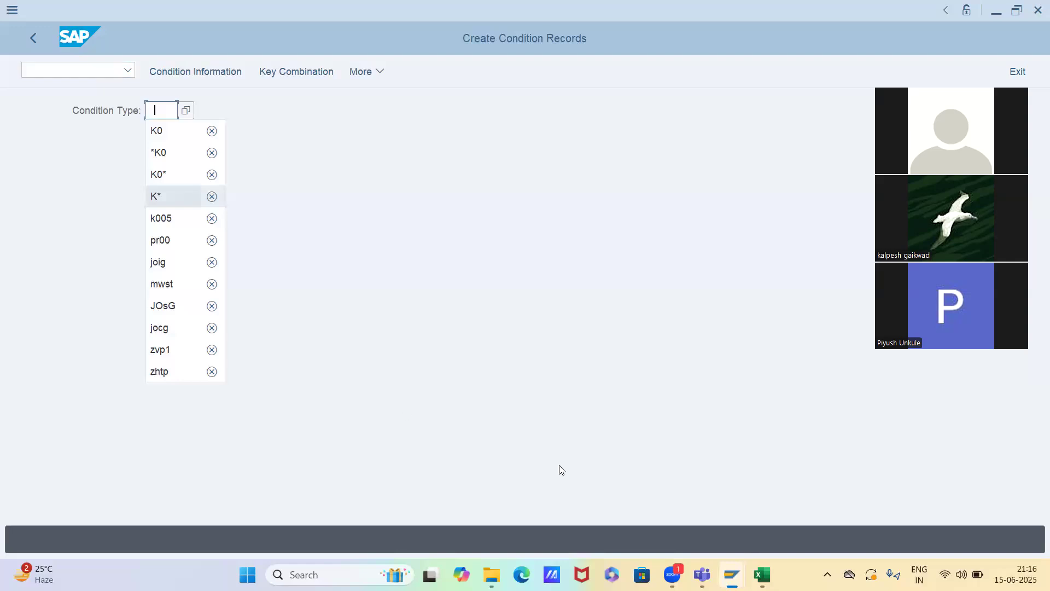
# Switch to the SD May 2025 Excel workbook, check the discount condition types on the vk11 sheet and return to SAP
pyautogui.click(762, 574)
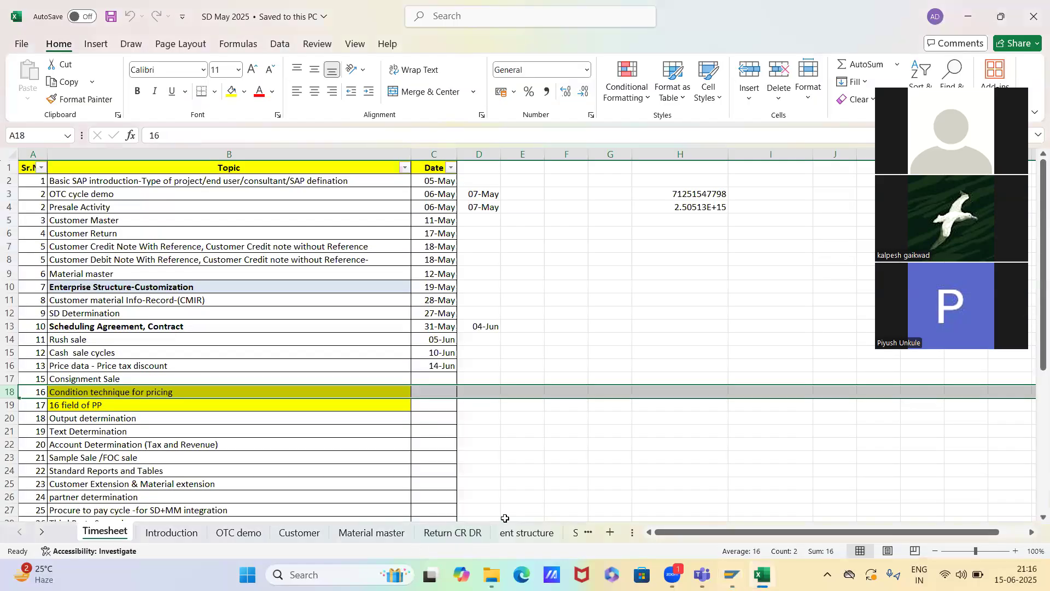
pyautogui.click(555, 533)
pyautogui.click(567, 533)
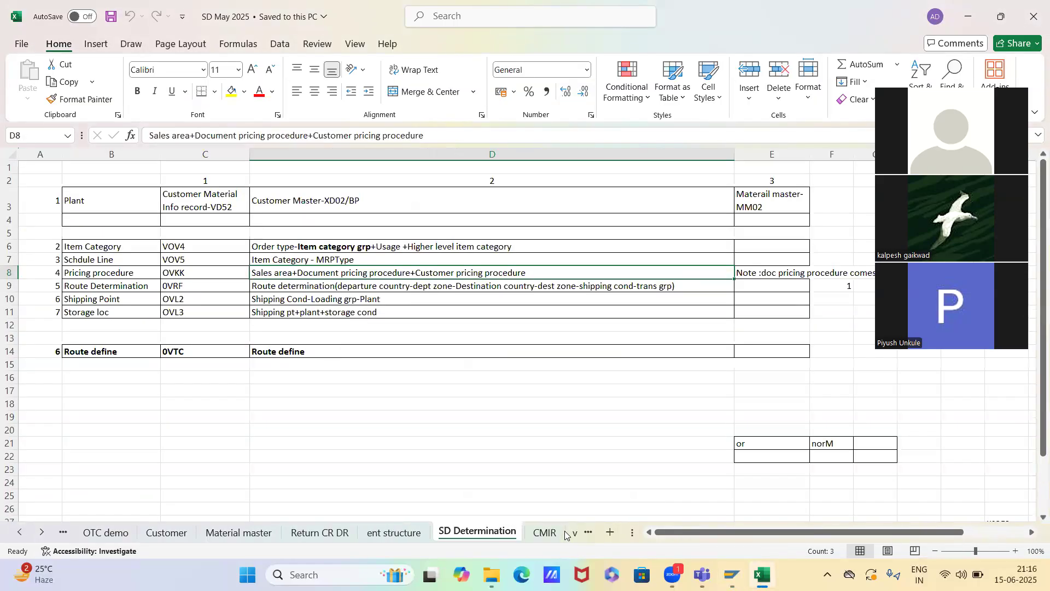
pyautogui.click(565, 534)
pyautogui.click(572, 537)
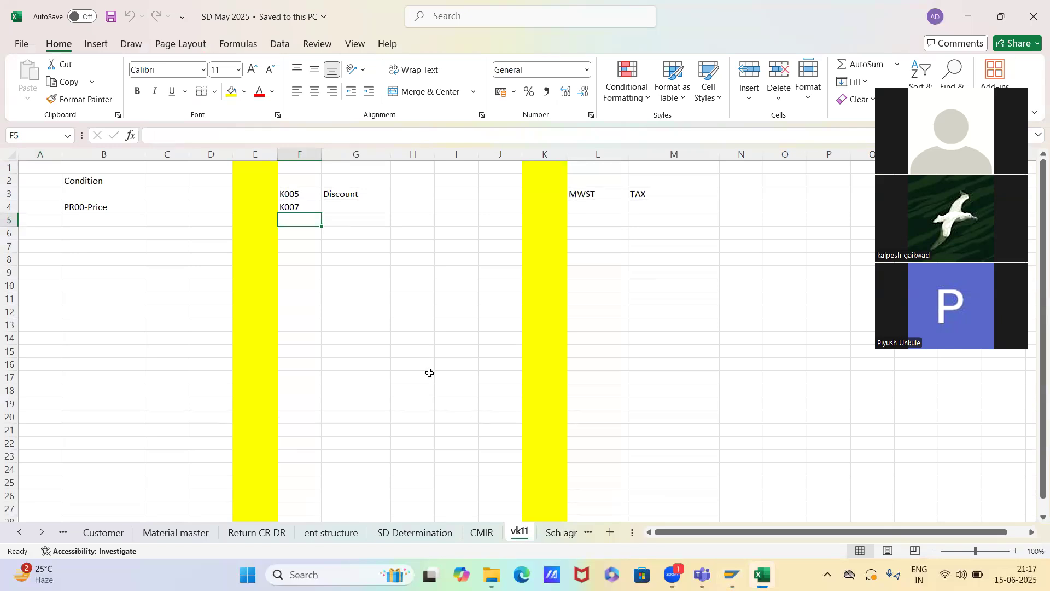
pyautogui.hotkey('alt', 'Tab')
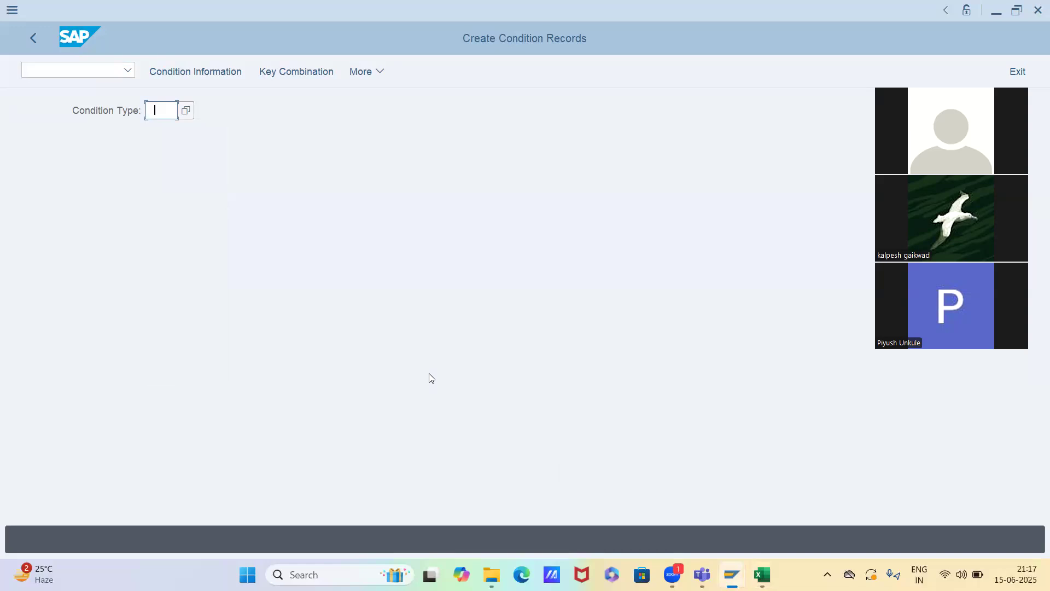
# Try to create condition records for condition type K006
pyautogui.write('k')
pyautogui.press('BackSpace')
pyautogui.press('BackSpace')
pyautogui.press('BackSpace')
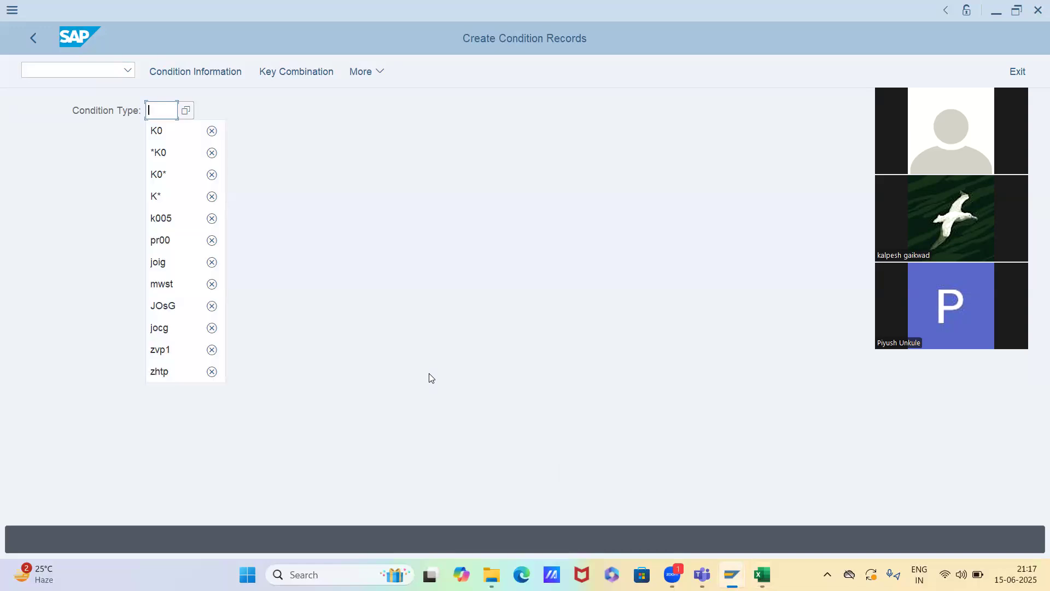
pyautogui.press('Down')
pyautogui.press('Down')
pyautogui.press('Down')
pyautogui.press('Down')
pyautogui.press('Down')
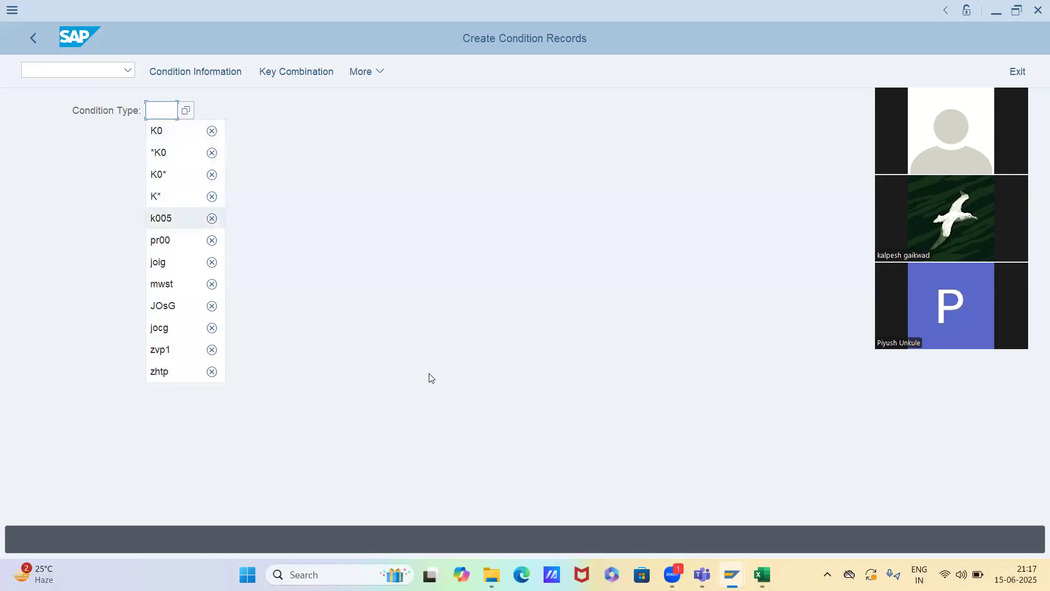
pyautogui.press('Return')
pyautogui.press('BackSpace')
pyautogui.write('6')
pyautogui.press('Return')
pyautogui.press('Return')
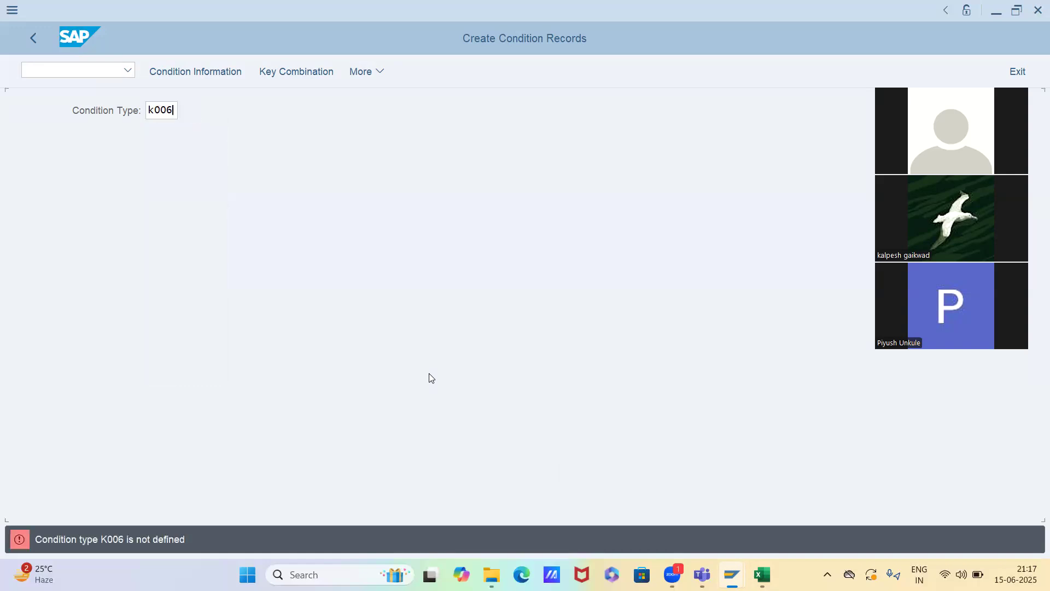
# Open the fast entry for condition type K004 and exit to the SAP Easy Access screen
pyautogui.press('Right')
pyautogui.write('4')
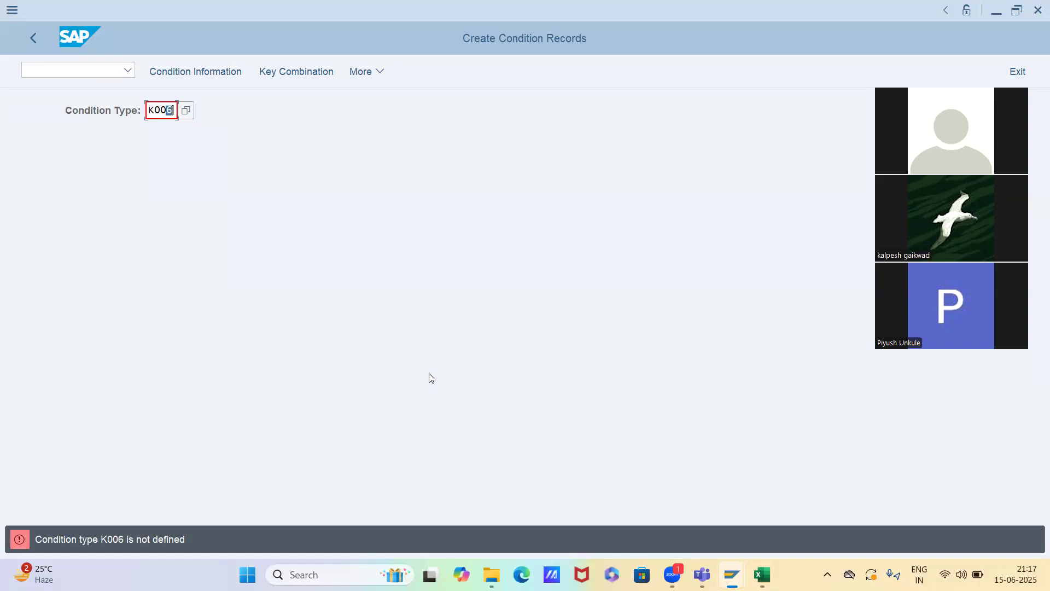
pyautogui.press('Return')
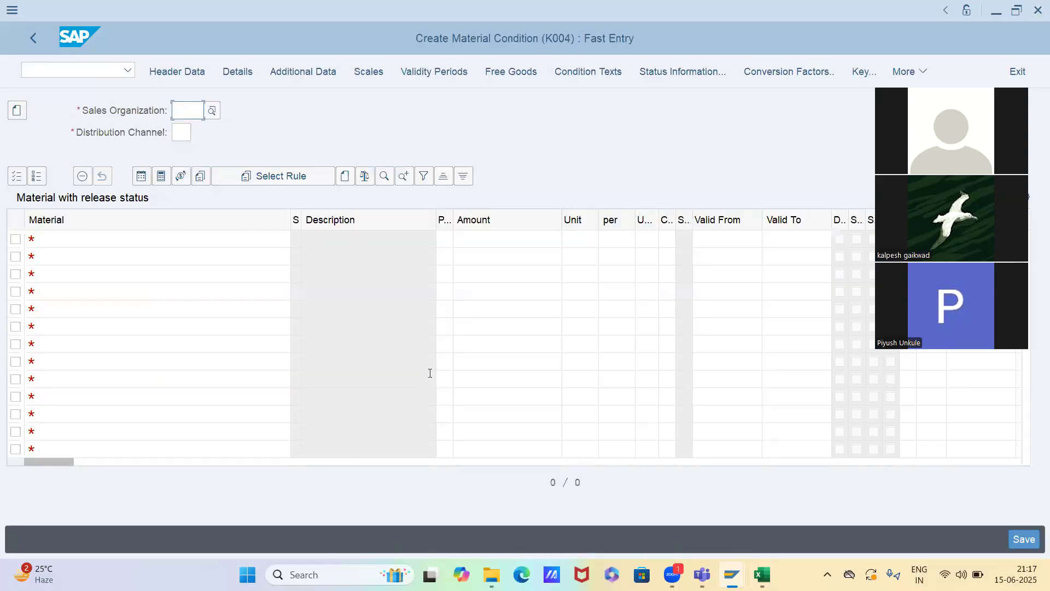
pyautogui.press('F3')
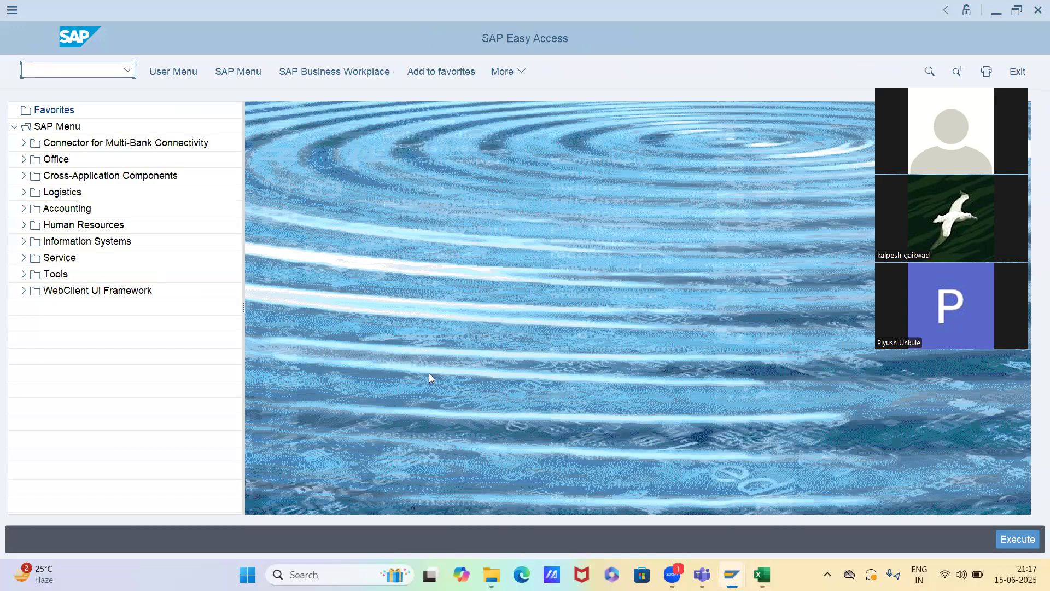
# Restart transaction VK11, check the description of condition type K004 and open its fast entry
pyautogui.write('vk11')
pyautogui.press('Return')
pyautogui.click(234, 110)
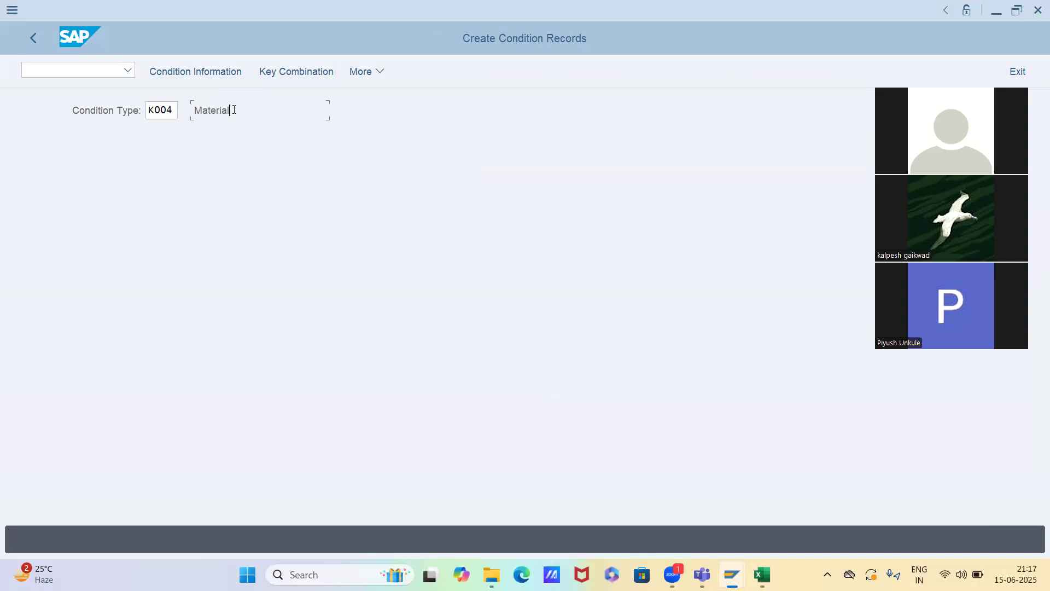
pyautogui.doubleClick(233, 109)
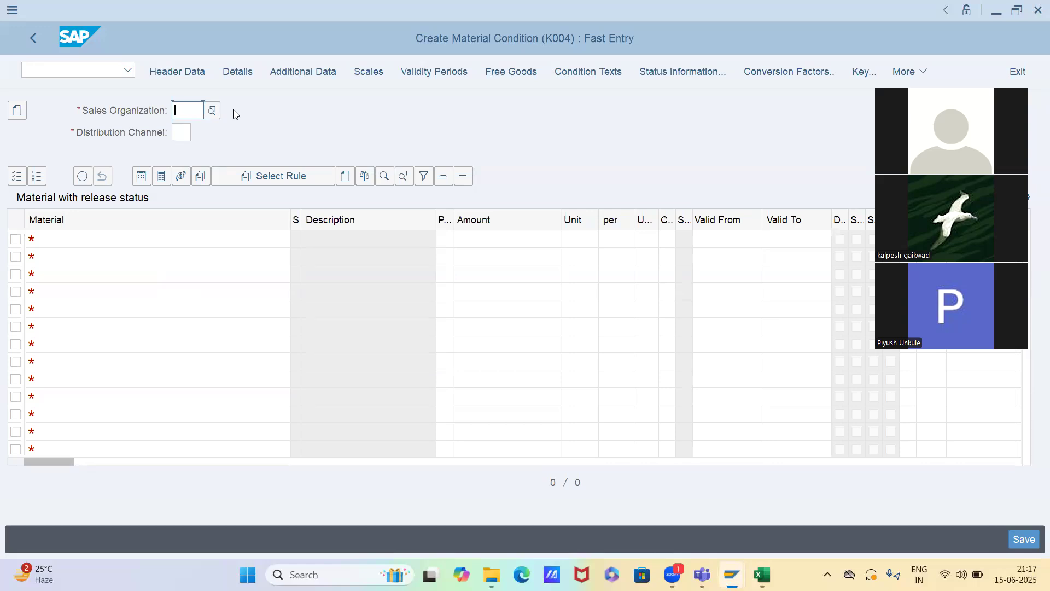
# Enter sales organization SKFS, distribution channel IS and material 6522 for the K004 material condition record
pyautogui.press('Down')
pyautogui.press('Return')
pyautogui.press('Tab')
pyautogui.press('Down')
pyautogui.press('Return')
pyautogui.press('Return')
pyautogui.press('Tab')
pyautogui.press('Down')
pyautogui.press('Return')
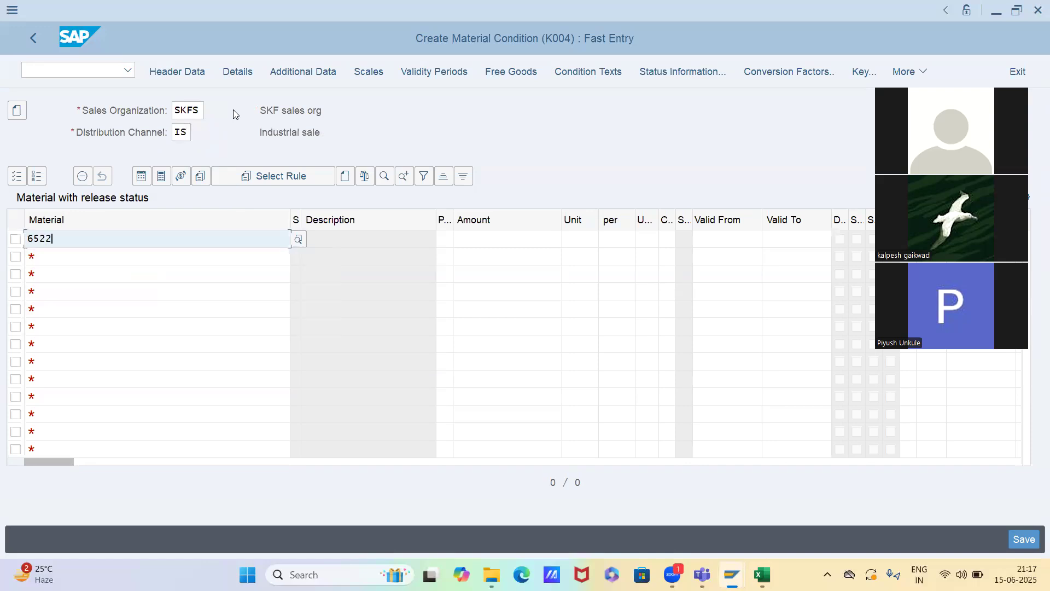
pyautogui.press('Return')
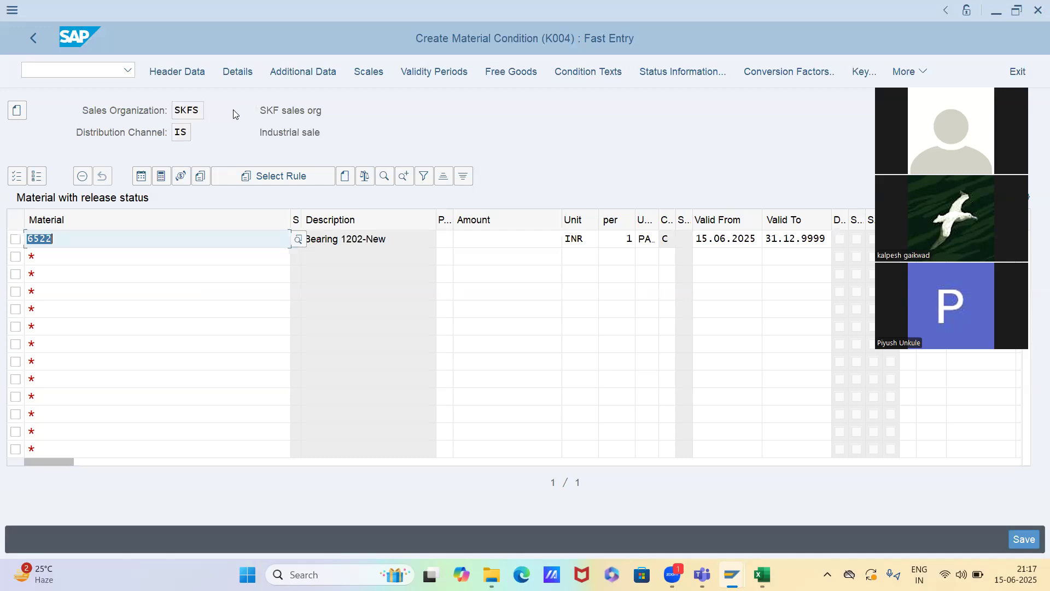
# Set the K004 discount amount for material 6522 to 500 INR
pyautogui.click(524, 244)
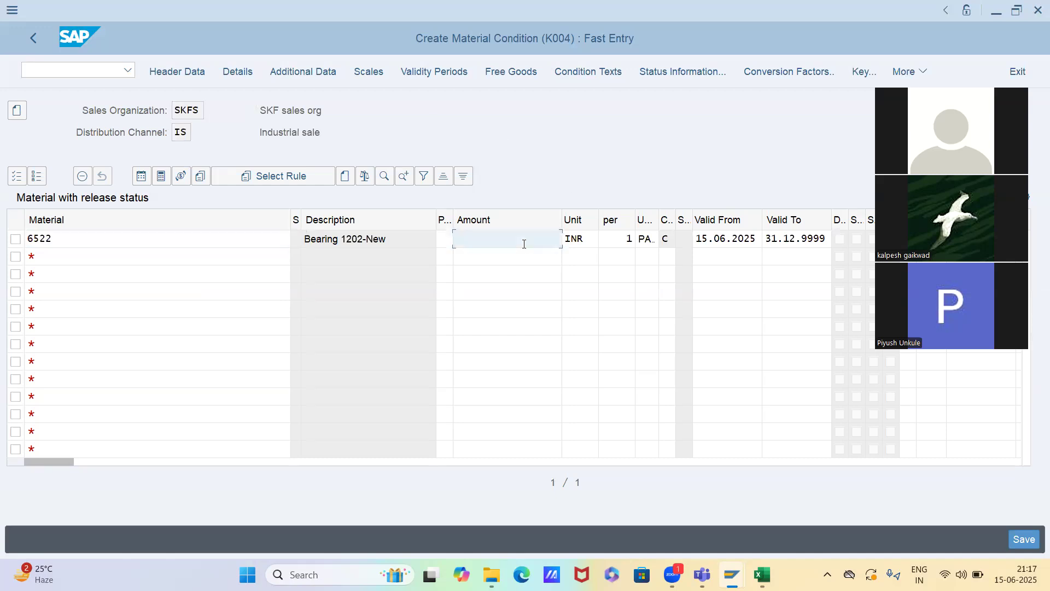
pyautogui.write('500')
pyautogui.press('Return')
# Delete the condition line for material 6522
pyautogui.click(16, 239)
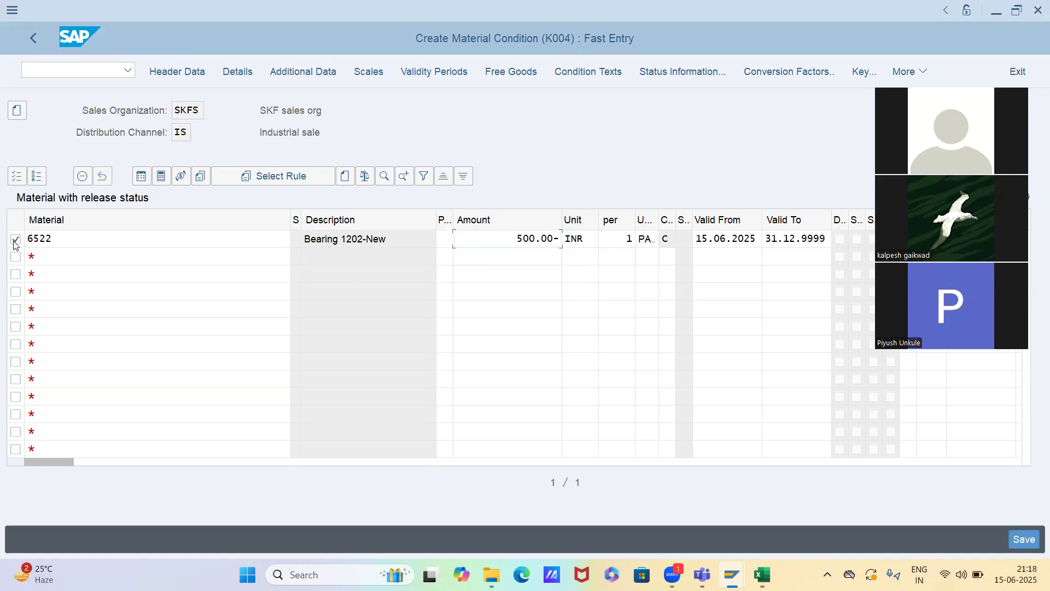
pyautogui.click(82, 177)
pyautogui.press('Return')
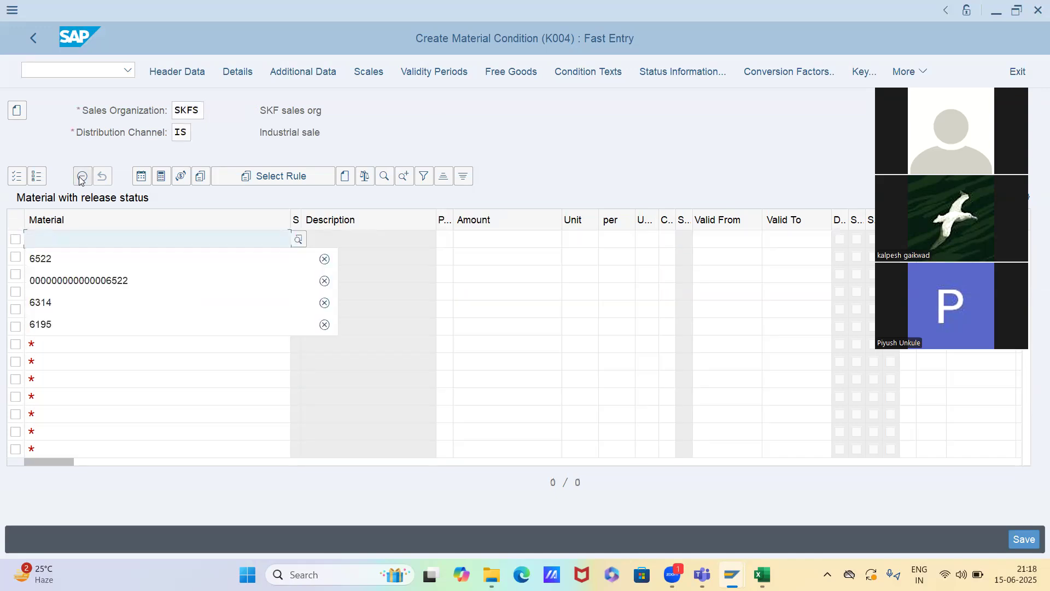
# Add a new K004 condition line for material 6522 with calculation type A (Percentage)
pyautogui.press('Tab')
pyautogui.press('Tab')
pyautogui.press('Tab')
pyautogui.press('Tab')
pyautogui.press('Tab')
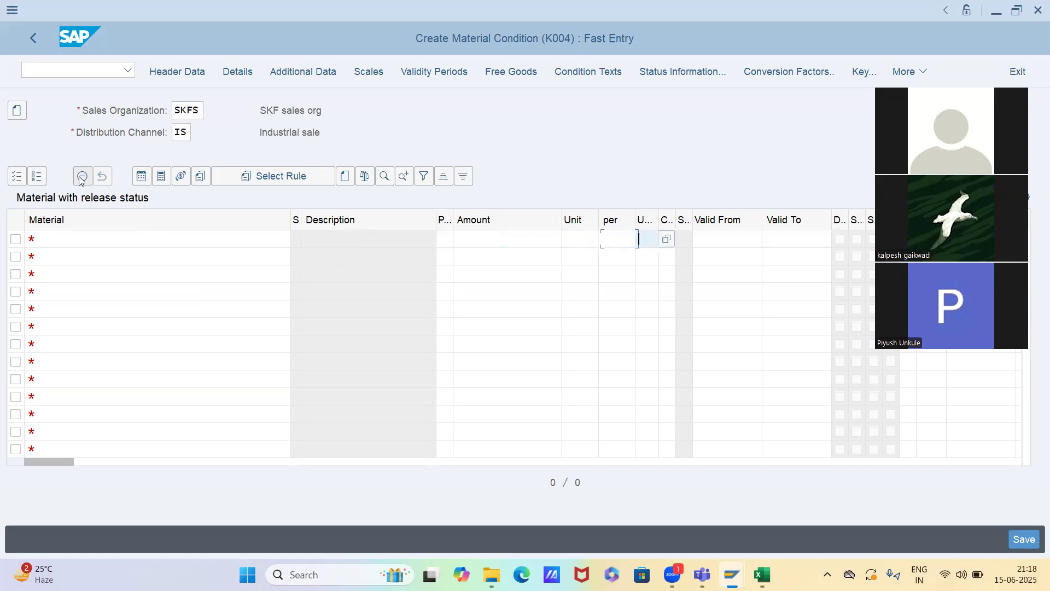
pyautogui.press('F4')
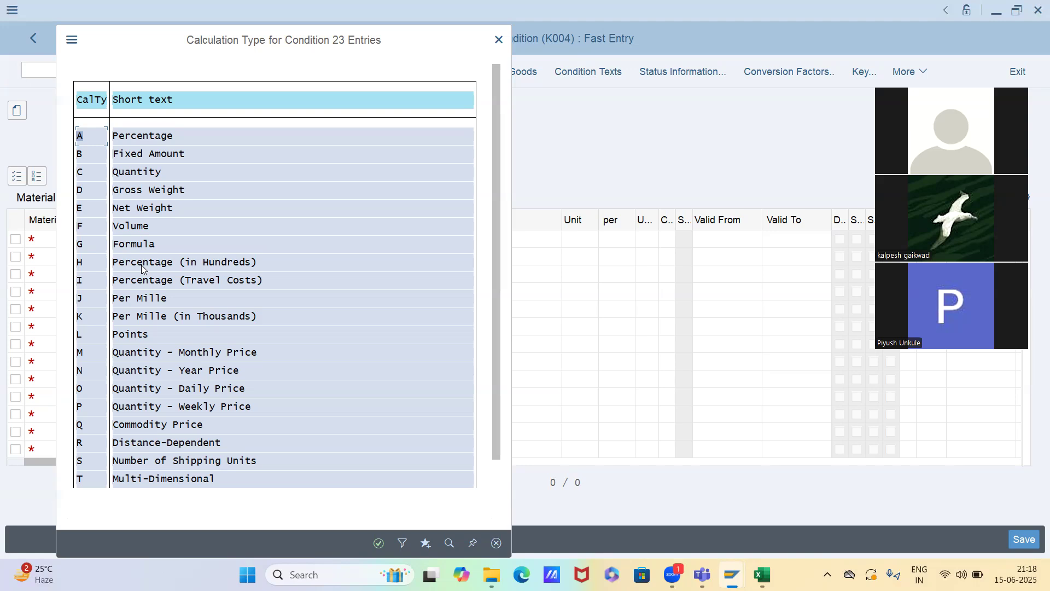
pyautogui.doubleClick(134, 137)
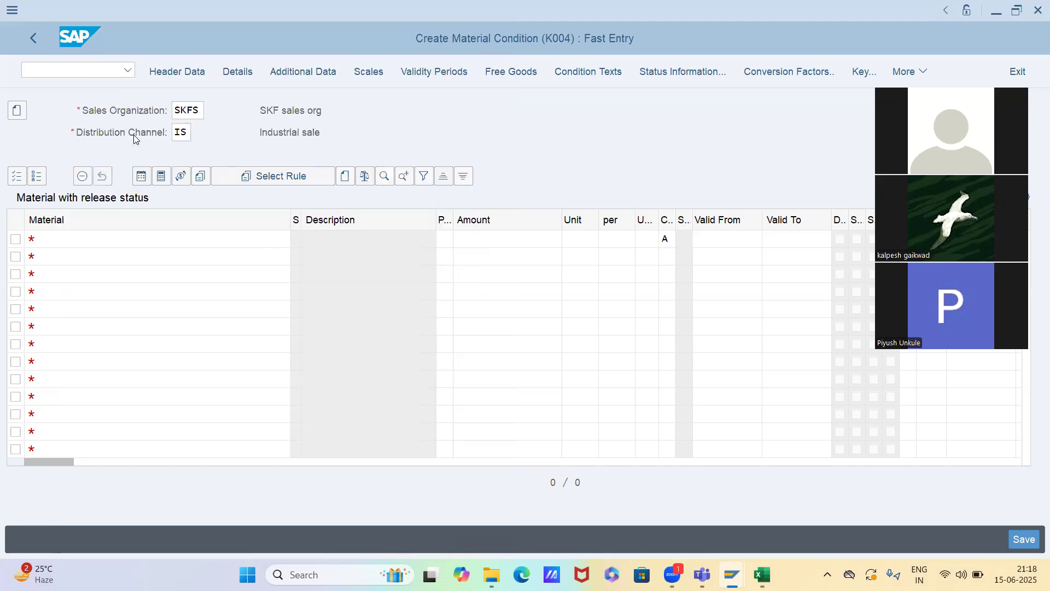
pyautogui.press('F4')
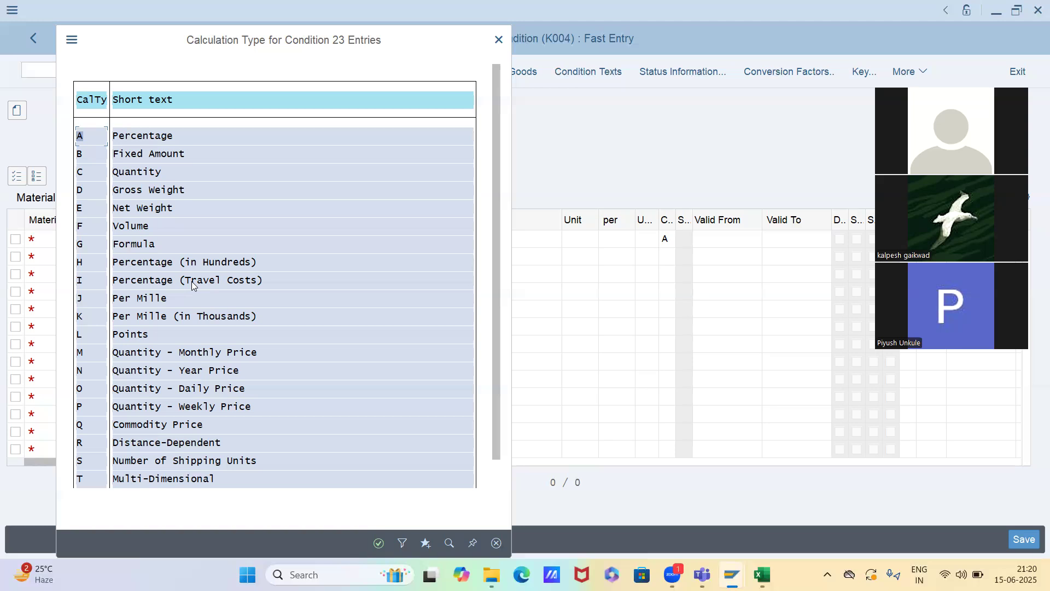
pyautogui.click(130, 140)
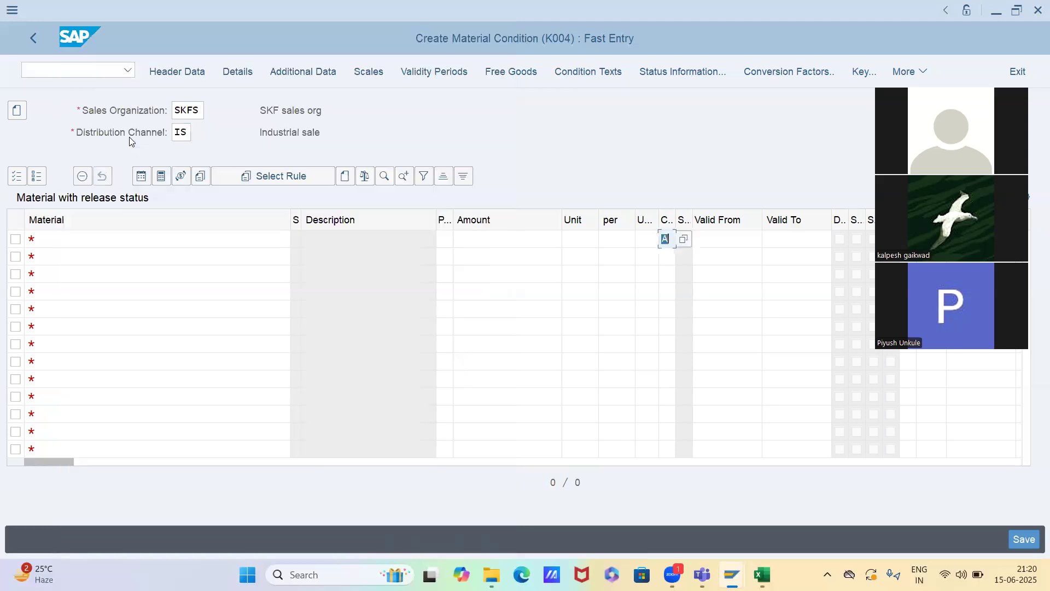
pyautogui.press('Return')
pyautogui.press('Return')
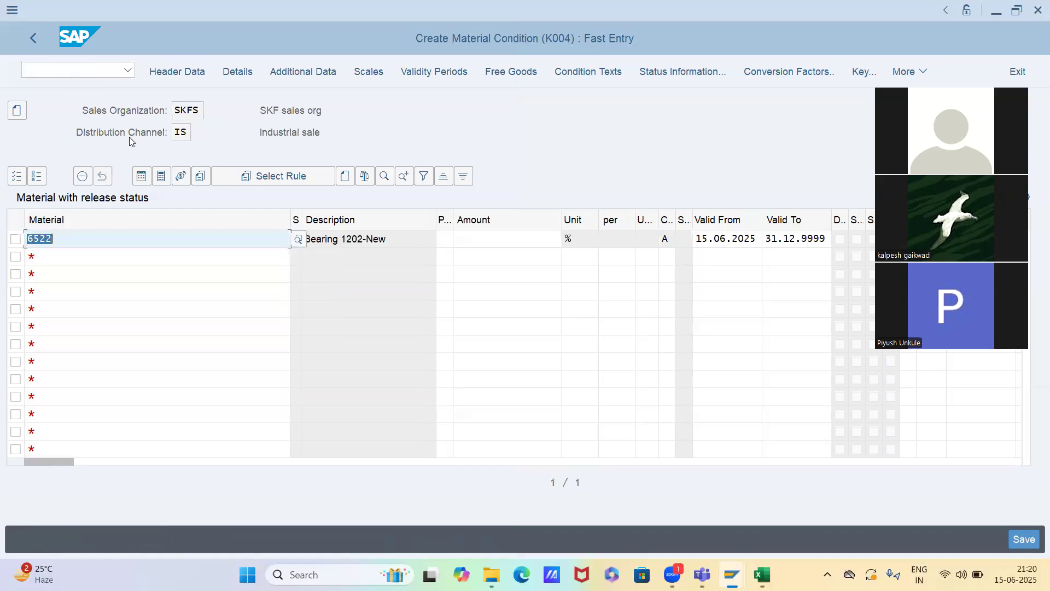
# Set the discount amount for material 6522 to 5 % and save the condition record
pyautogui.click(477, 245)
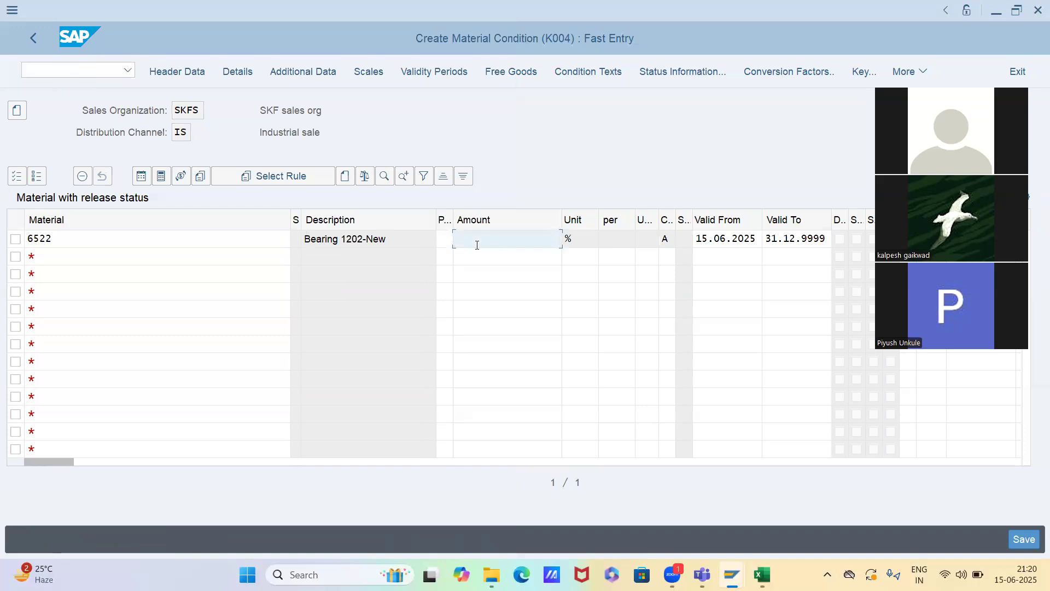
pyautogui.write('5')
pyautogui.press('Return')
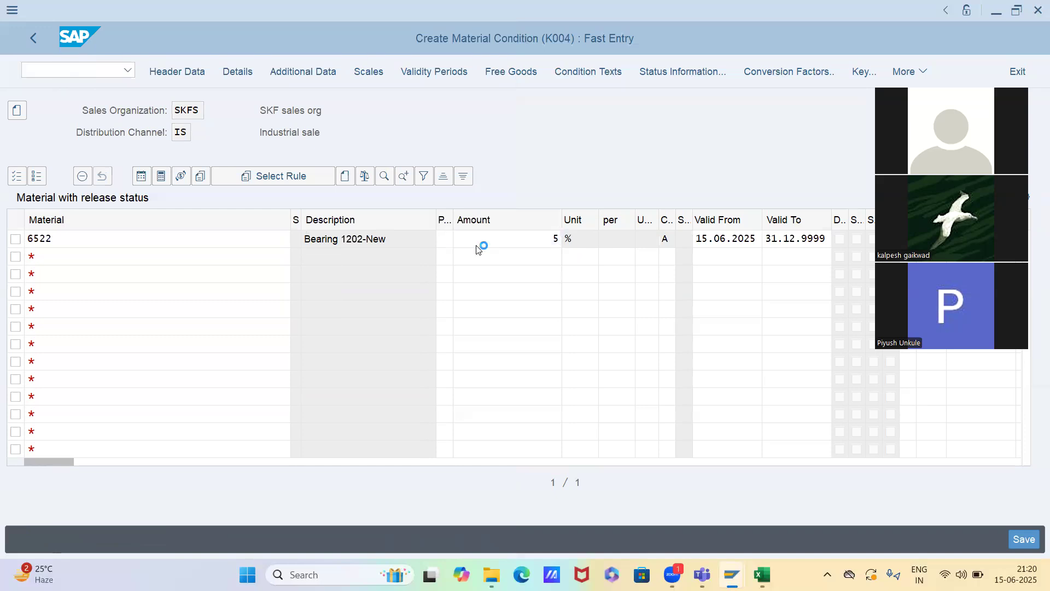
pyautogui.click(548, 238)
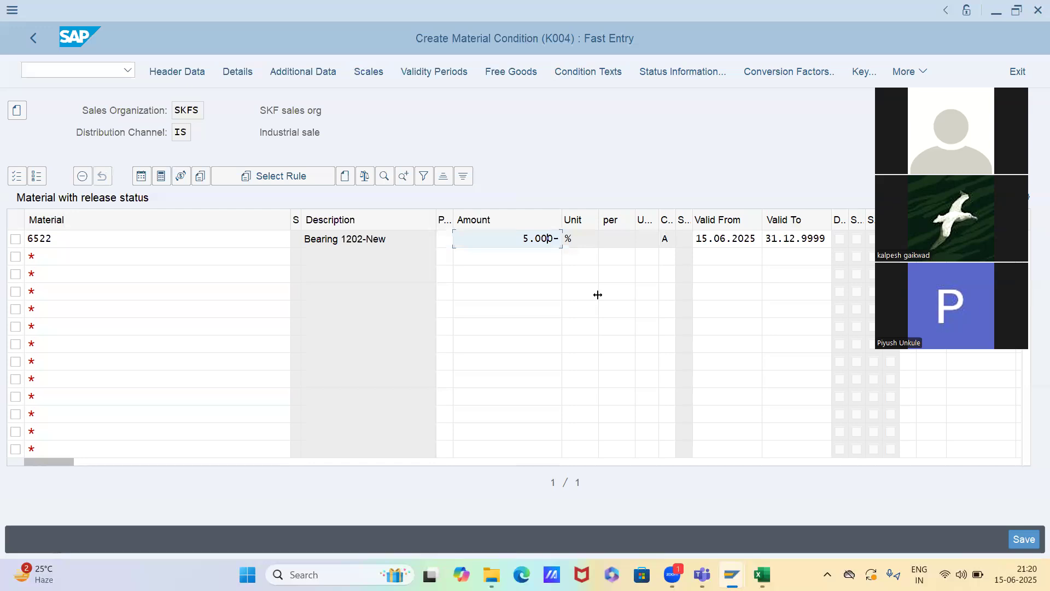
pyautogui.hotkey('ctrl', 's')
# Switch to transaction VA01 to create a standard order
pyautogui.click(101, 69)
pyautogui.write('/nvk11')
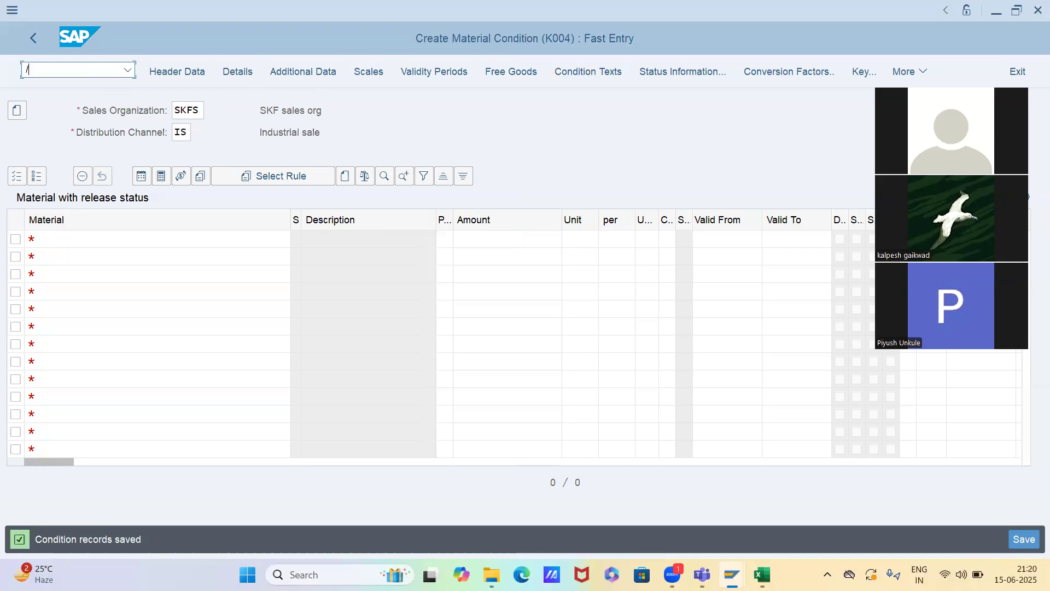
pyautogui.press('BackSpace')
pyautogui.press('BackSpace')
pyautogui.press('BackSpace')
pyautogui.write('a01')
pyautogui.press('Return')
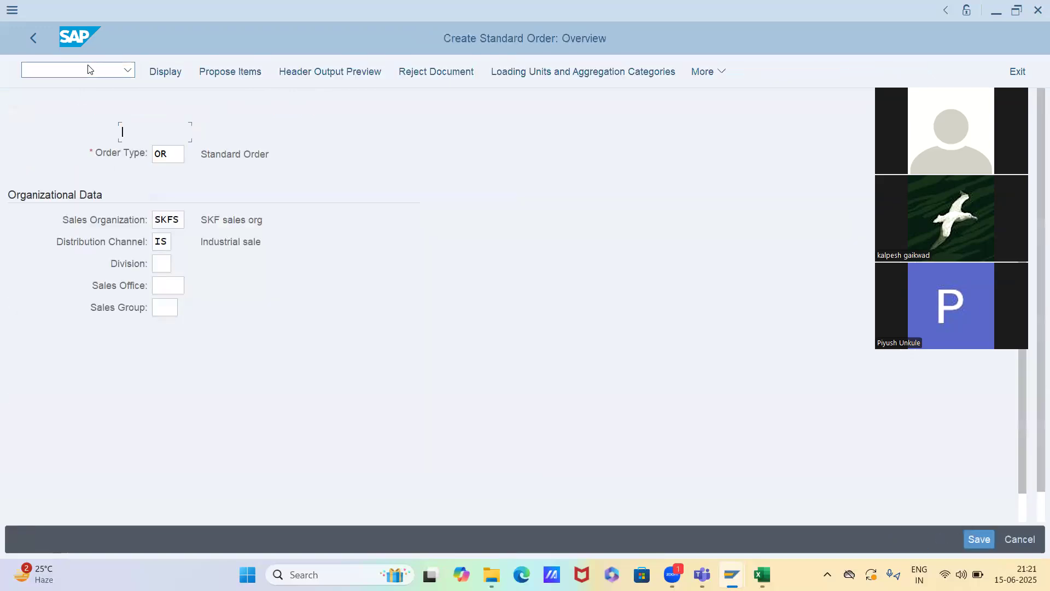
# Enter the customer number as sold-to party and add material 6522 with an order quantity of 1
pyautogui.write('2000090')
pyautogui.press('Return')
pyautogui.write('`')
pyautogui.press('BackSpace')
pyautogui.press('BackSpace')
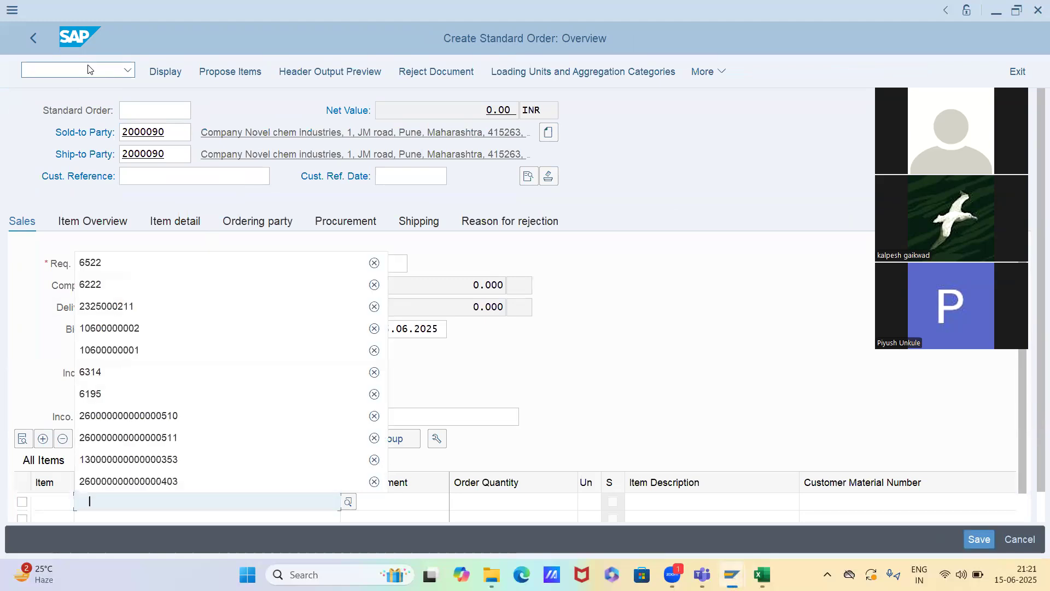
pyautogui.press('Down')
pyautogui.press('Return')
pyautogui.press('Tab')
pyautogui.press('Tab')
pyautogui.write('1')
pyautogui.press('Return')
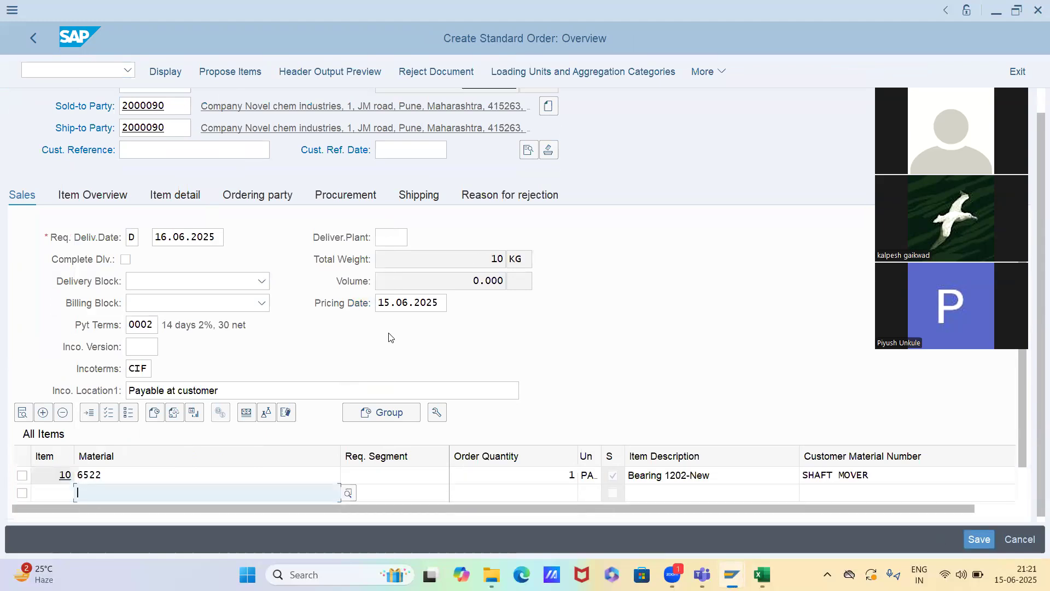
# Change the order quantity of item 10 to 4
pyautogui.click(505, 476)
pyautogui.press('BackSpace')
pyautogui.write('4')
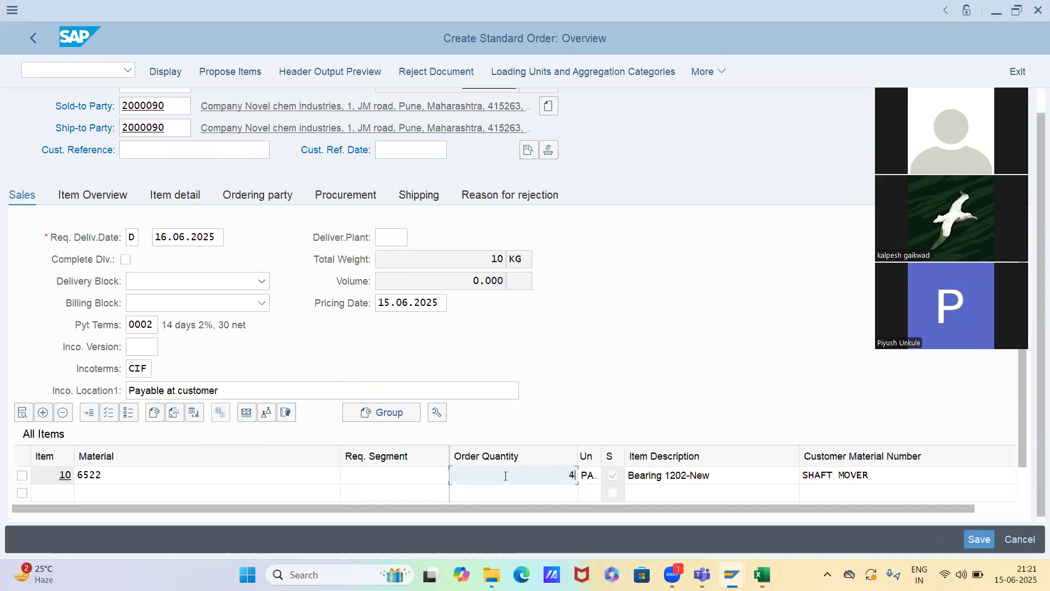
pyautogui.press('Return')
# Open the pricing conditions of item 10 and examine the condition values of price PR00 and material discount K004
pyautogui.doubleClick(505, 476)
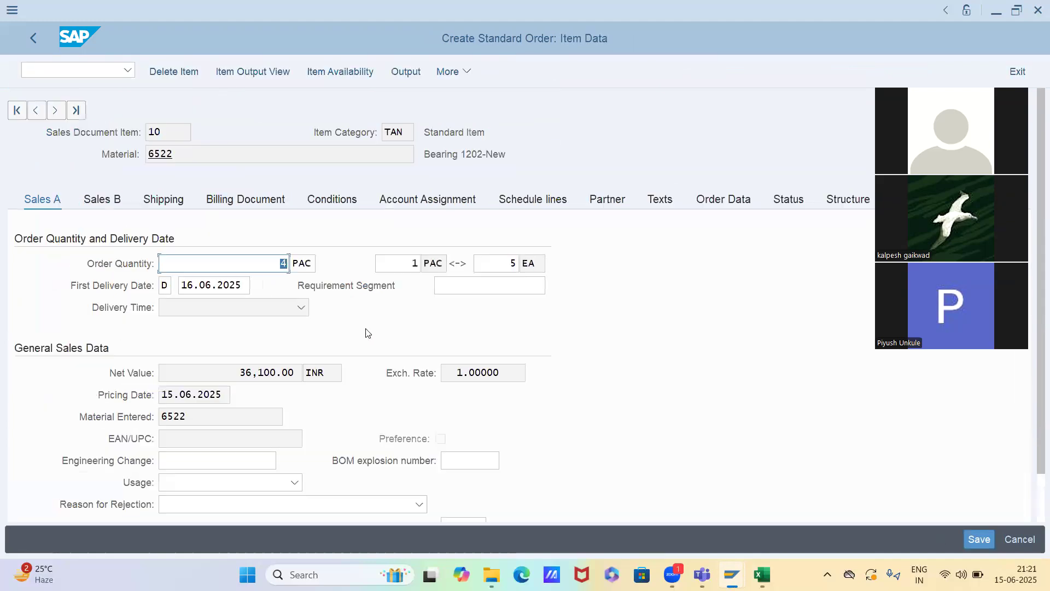
pyautogui.click(313, 202)
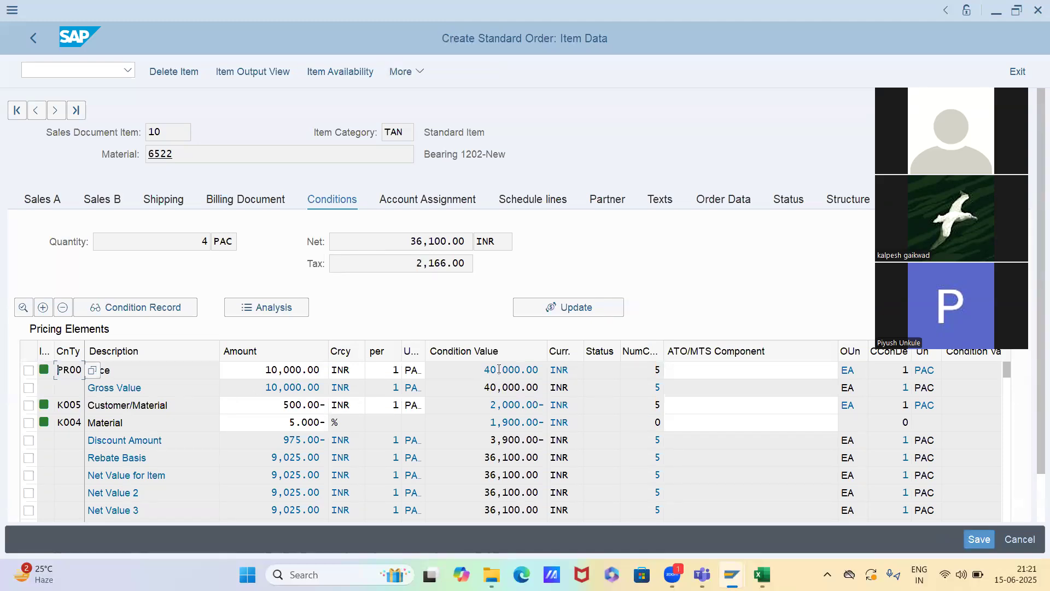
pyautogui.moveTo(484, 371); pyautogui.dragTo(539, 379)
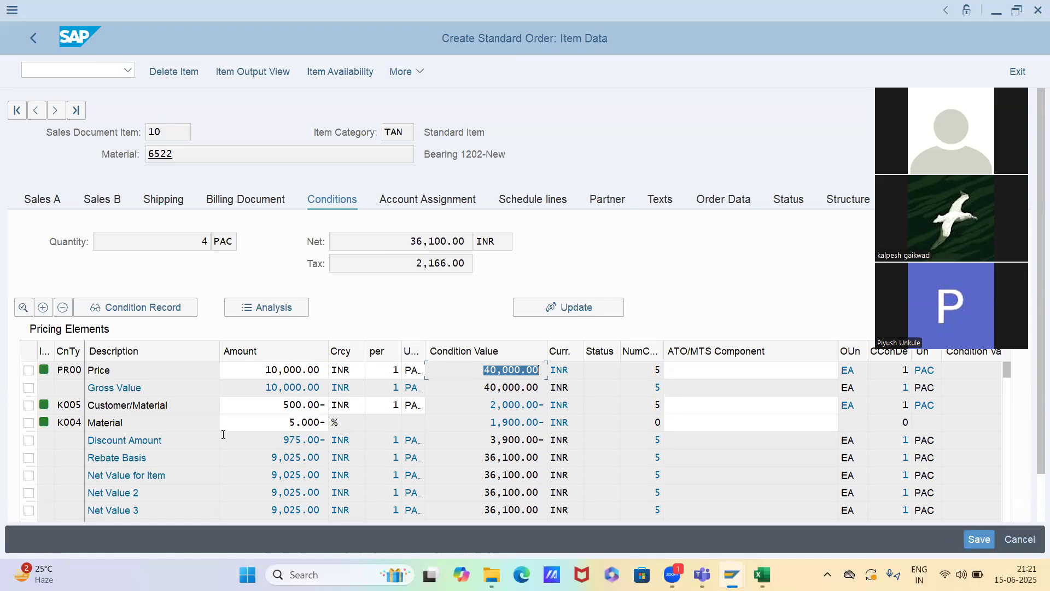
pyautogui.click(244, 424)
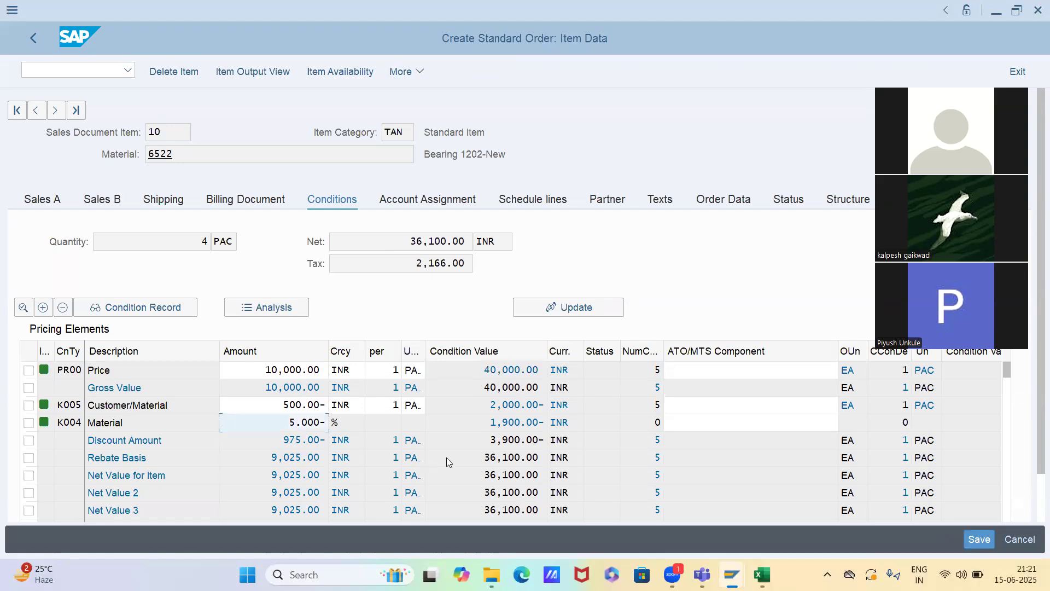
pyautogui.click(494, 422)
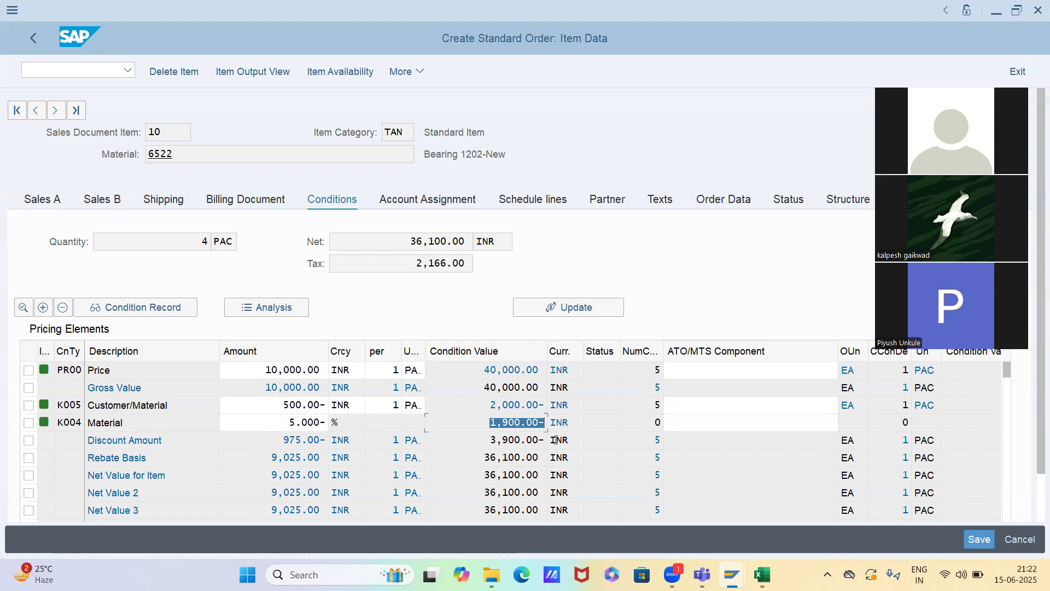
# Inspect the condition detail of K004, including its calculation type, and return to the item's pricing elements
pyautogui.doubleClick(71, 422)
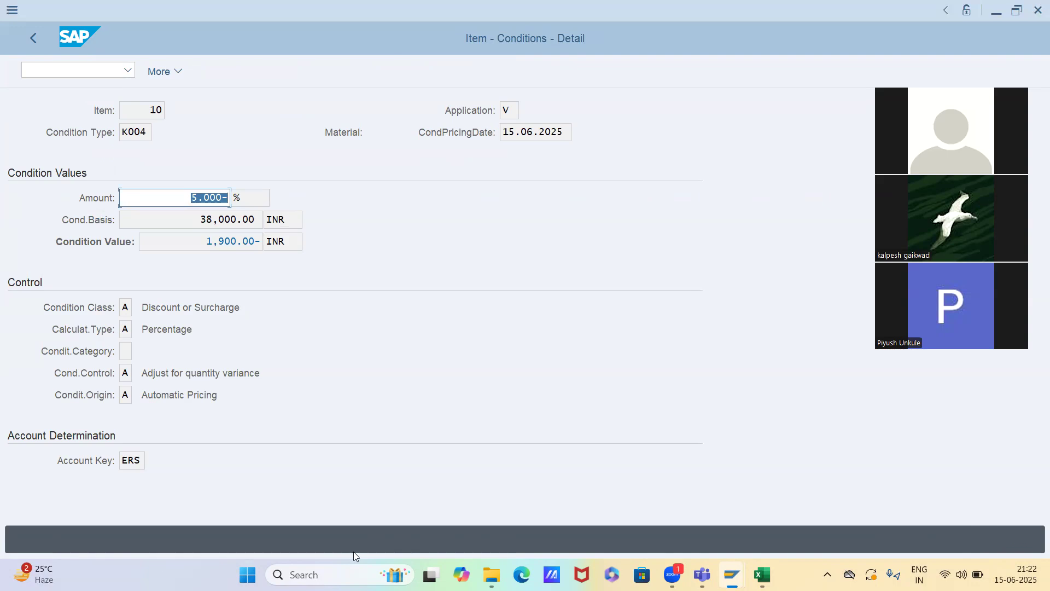
pyautogui.click(126, 329)
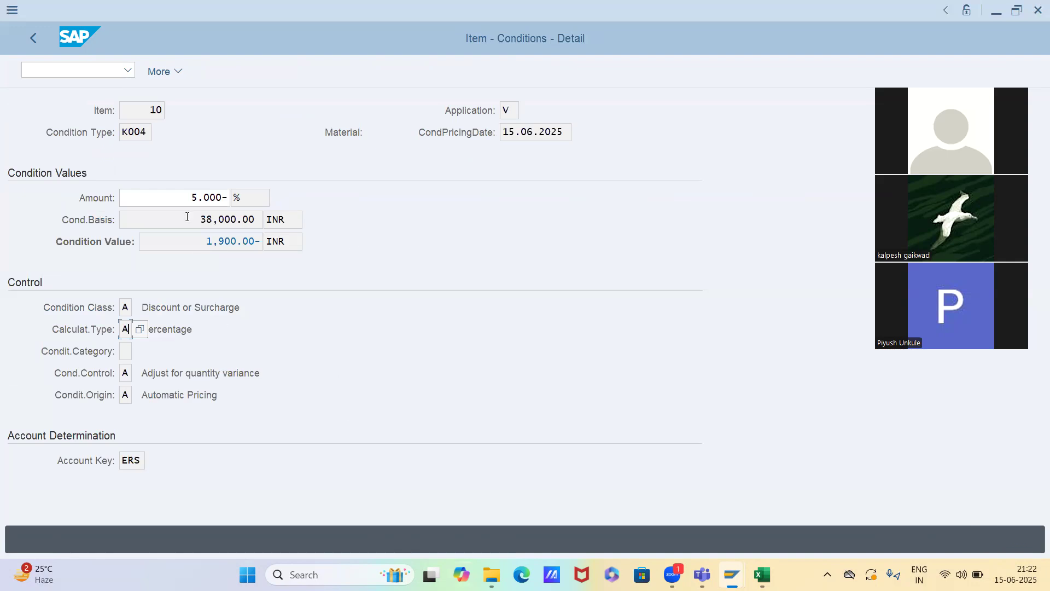
pyautogui.press('F3')
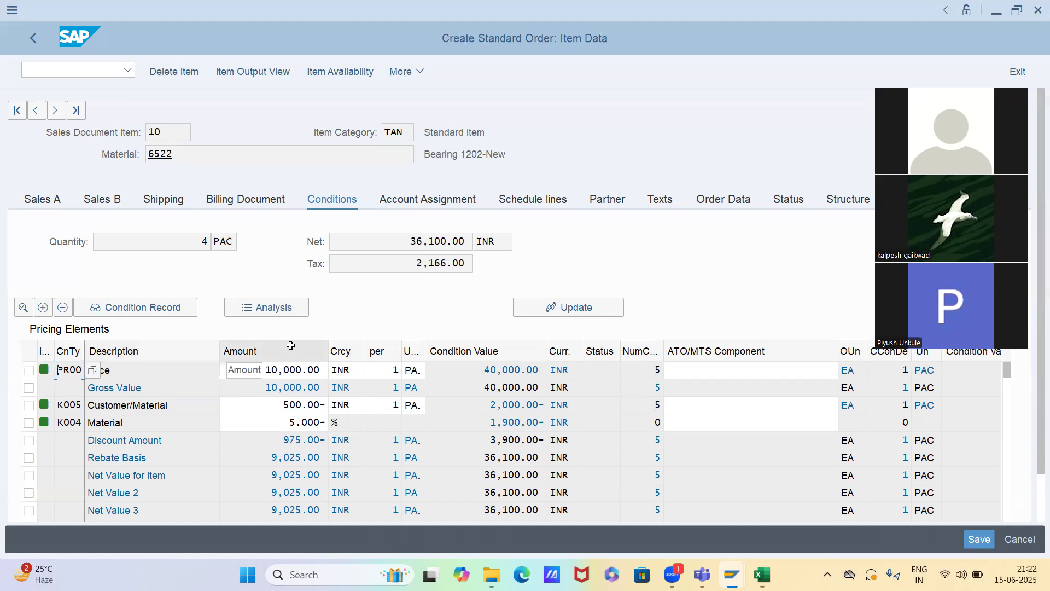
# Read the field help for the condition amount and the condition value in the pricing elements
pyautogui.click(291, 369)
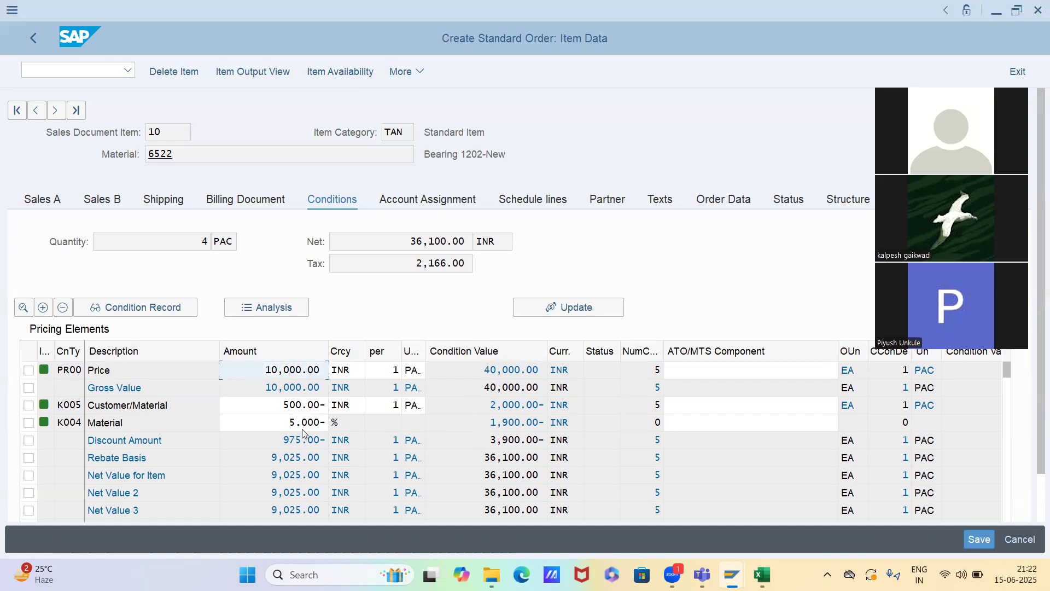
pyautogui.click(289, 426)
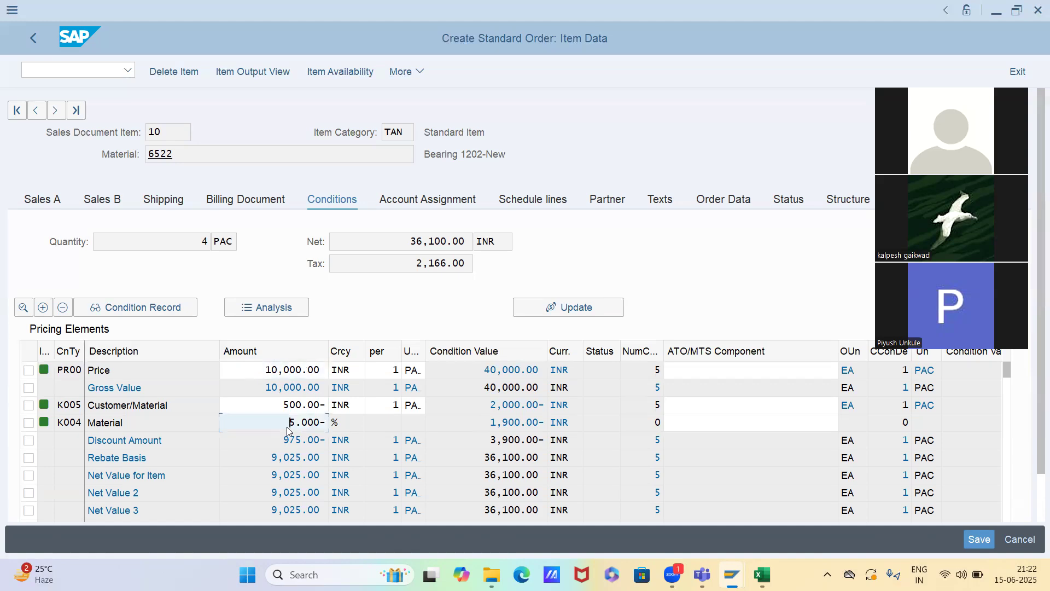
pyautogui.press('F1')
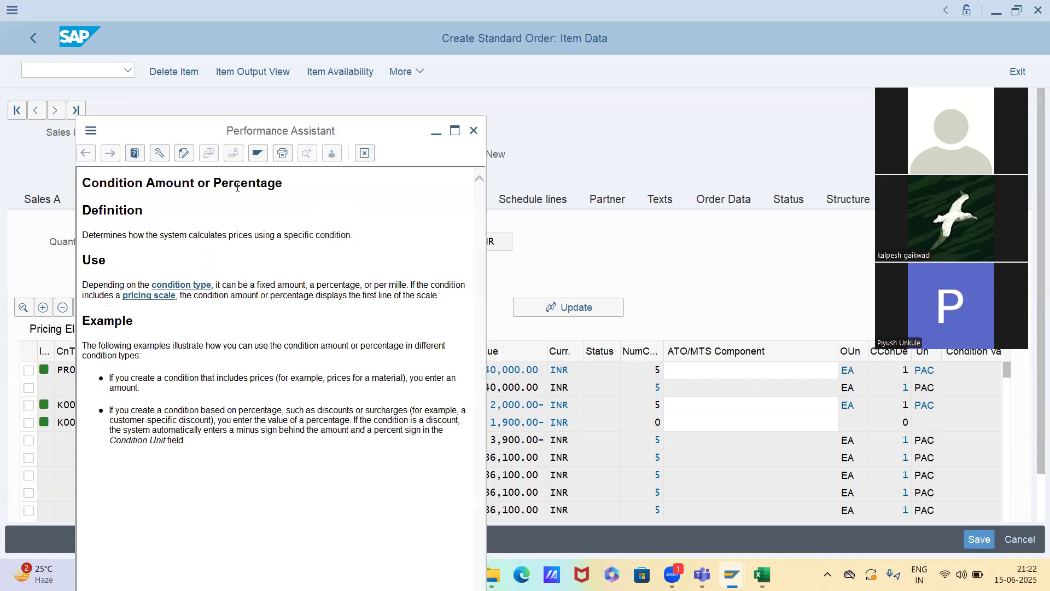
pyautogui.press('Escape')
pyautogui.click(516, 363)
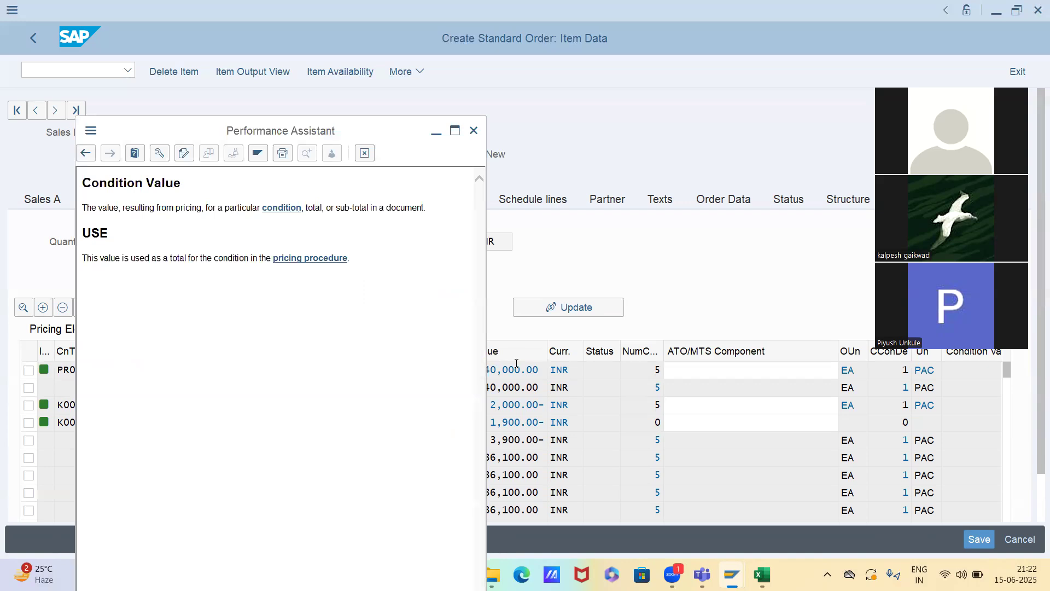
pyautogui.press('Escape')
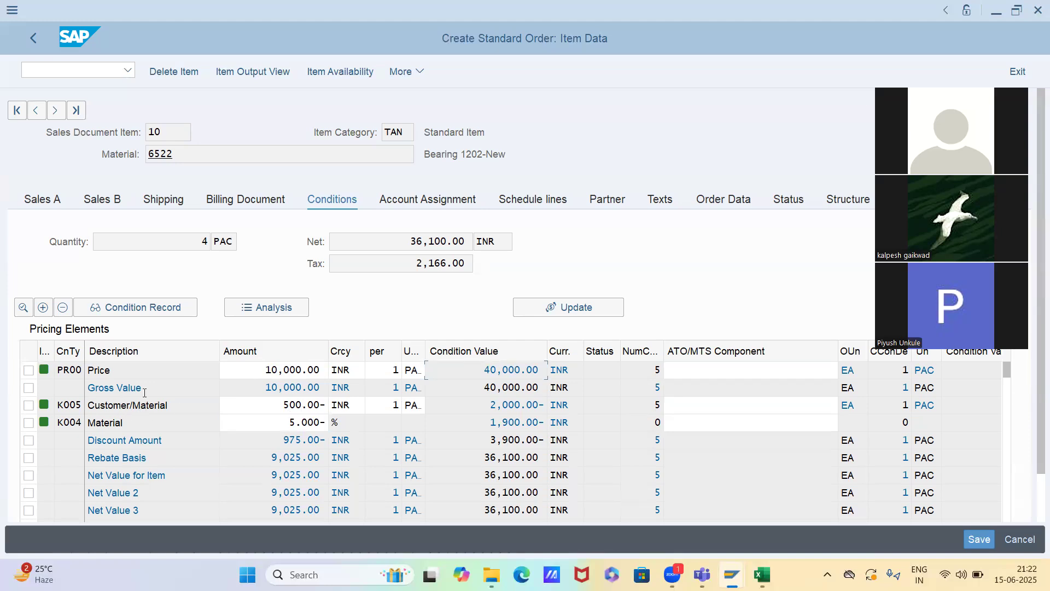
# Examine the amount, condition basis and condition value in the detail of price PR00, and return to the pricing elements
pyautogui.doubleClick(72, 371)
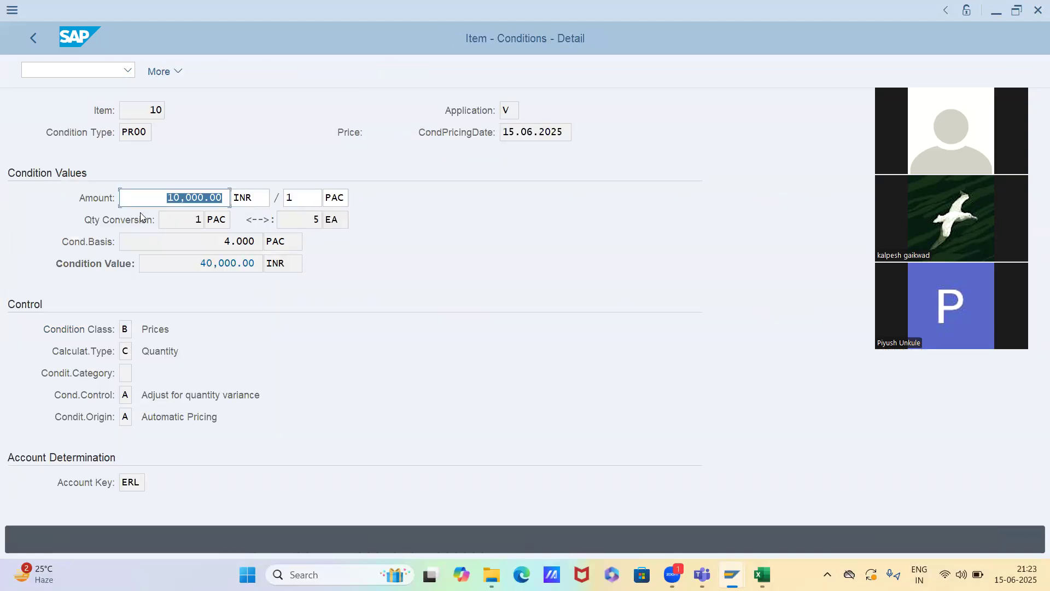
pyautogui.click(160, 201)
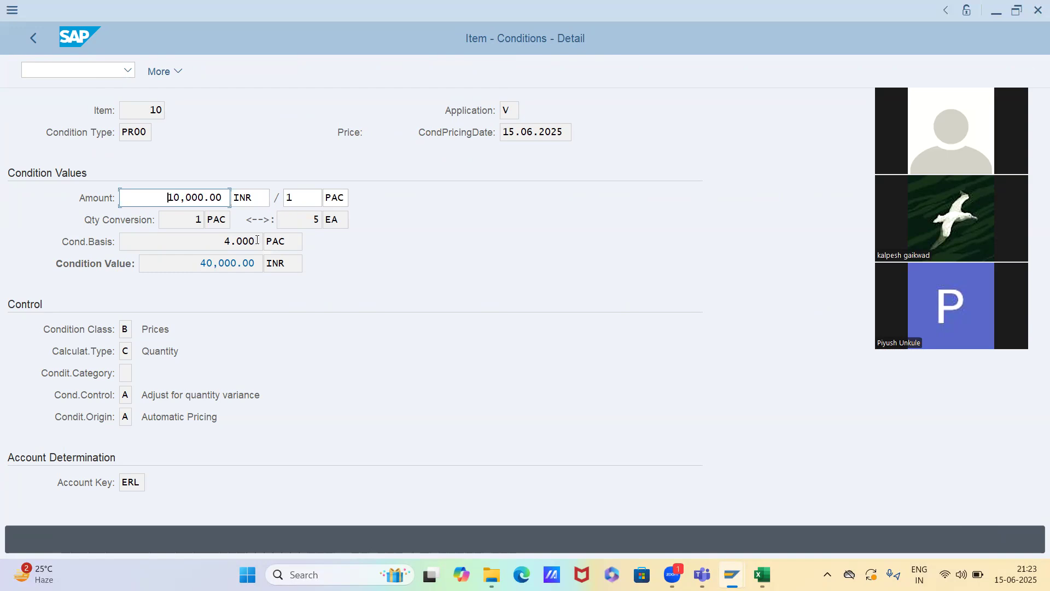
pyautogui.click(211, 245)
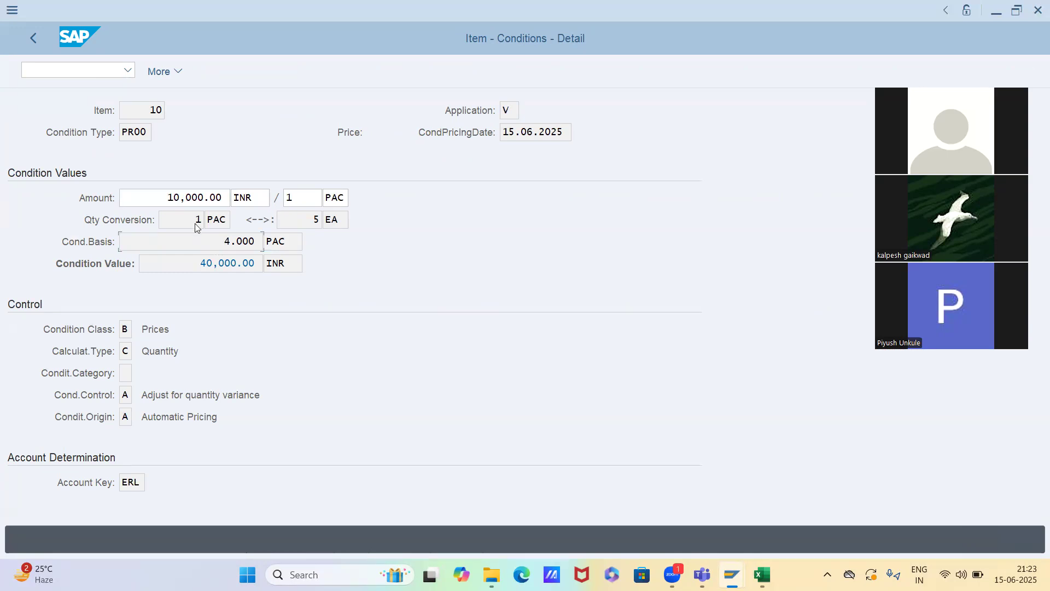
pyautogui.click(172, 268)
pyautogui.click(145, 241)
pyautogui.click(160, 265)
pyautogui.press('F3')
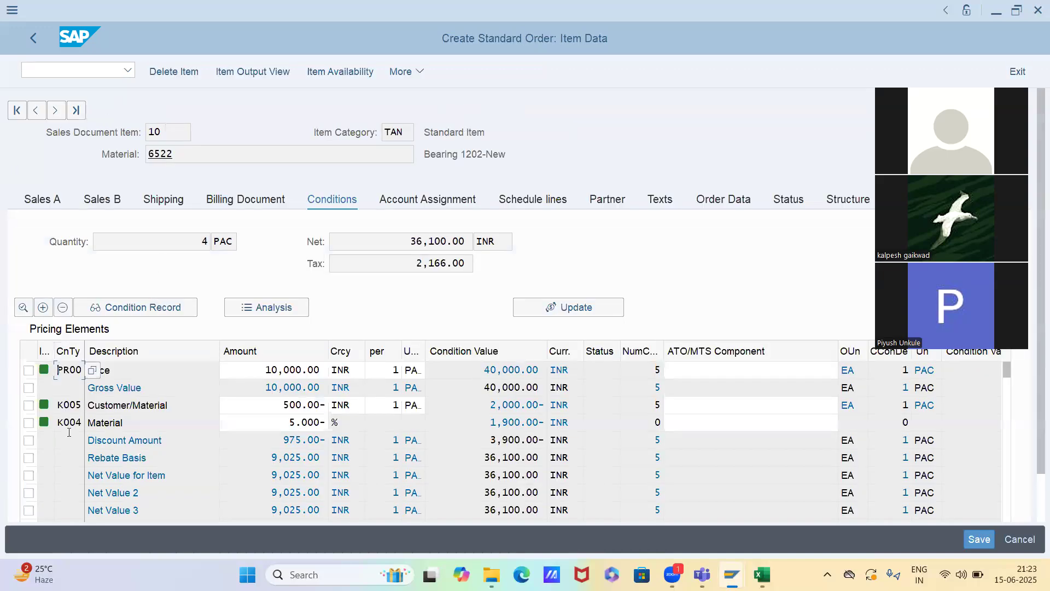
# Examine the condition basis and condition value in the details of discounts K005 and K004, returning to the item's pricing elements
pyautogui.doubleClick(68, 404)
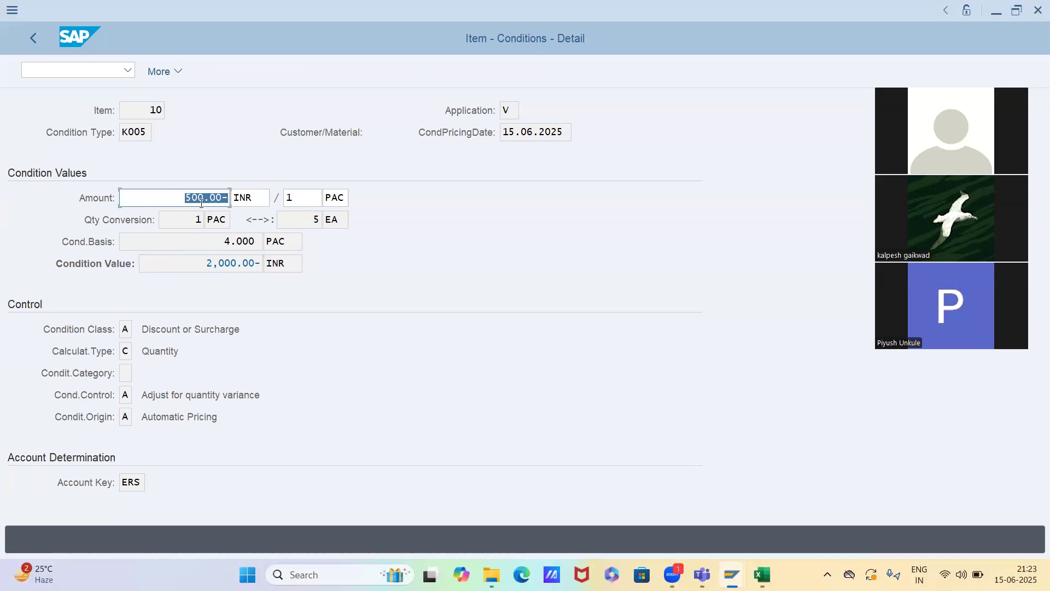
pyautogui.click(208, 246)
pyautogui.press('F3')
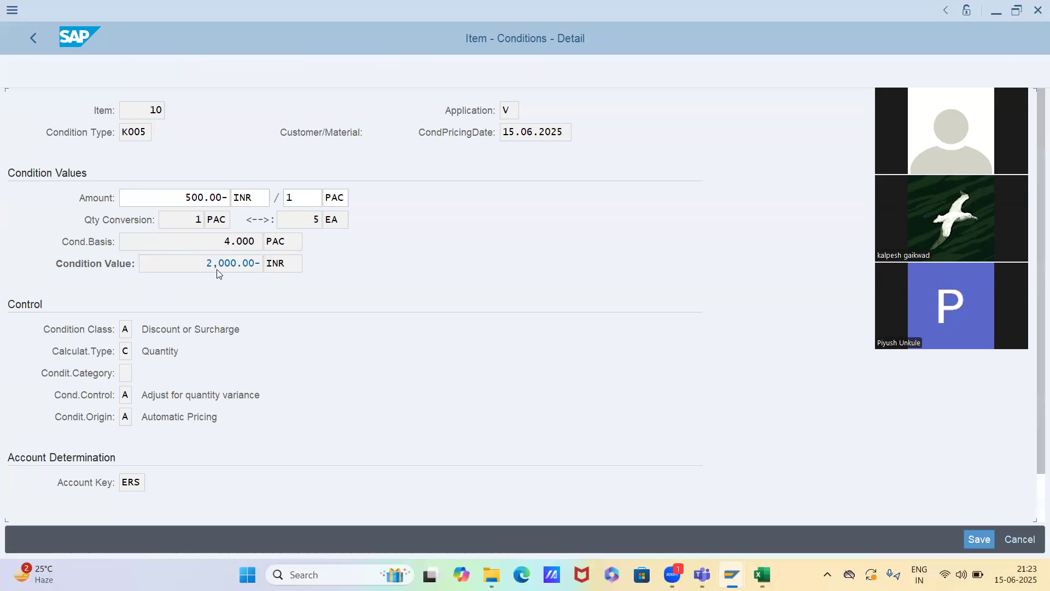
pyautogui.doubleClick(65, 422)
pyautogui.click(146, 195)
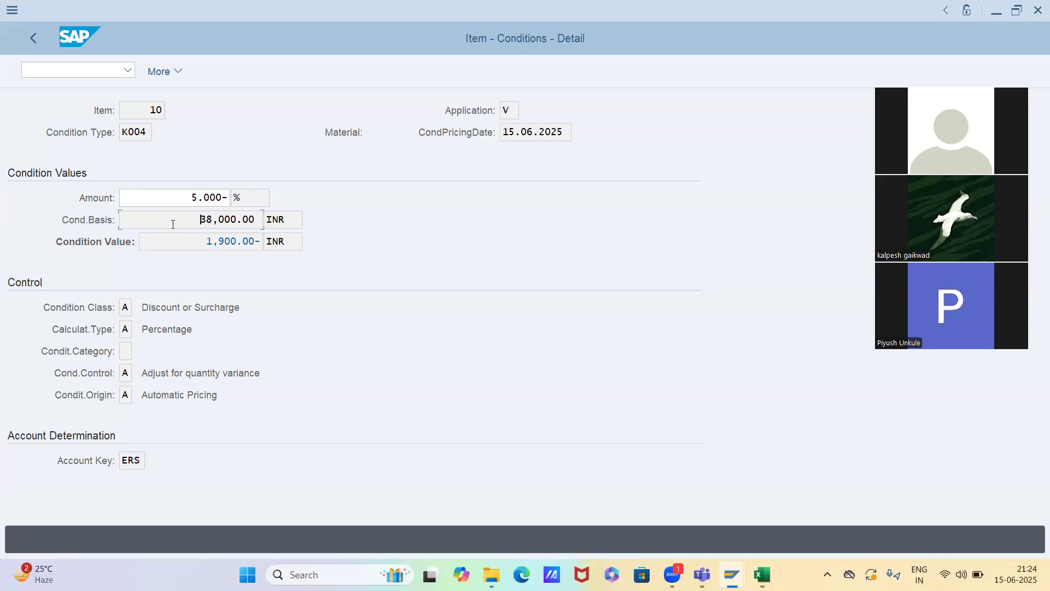
pyautogui.press('F3')
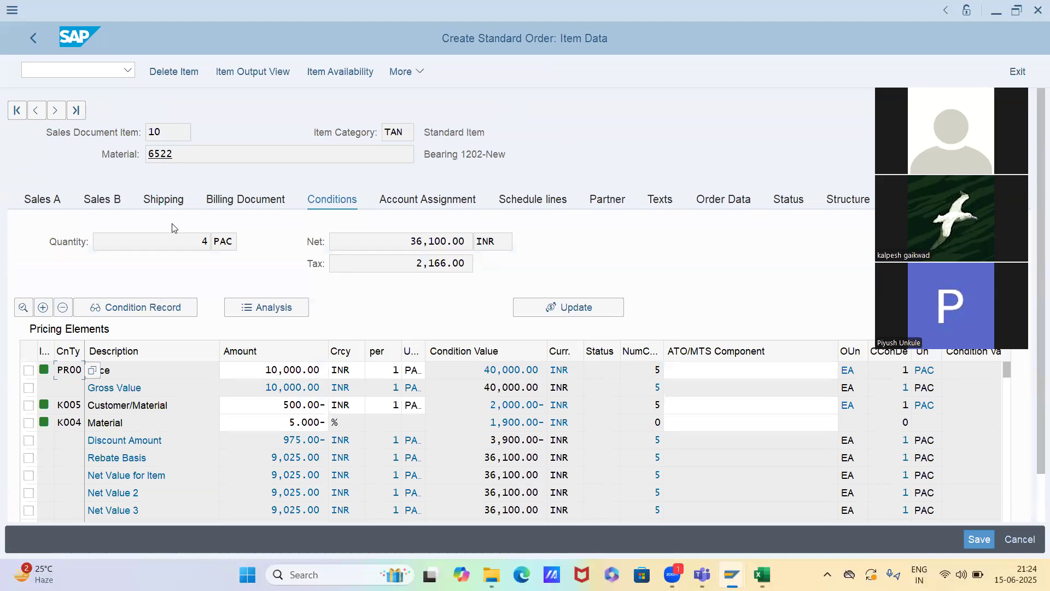
# Remove the K005 customer/material discount from item 10's pricing elements
pyautogui.click(29, 406)
pyautogui.click(63, 309)
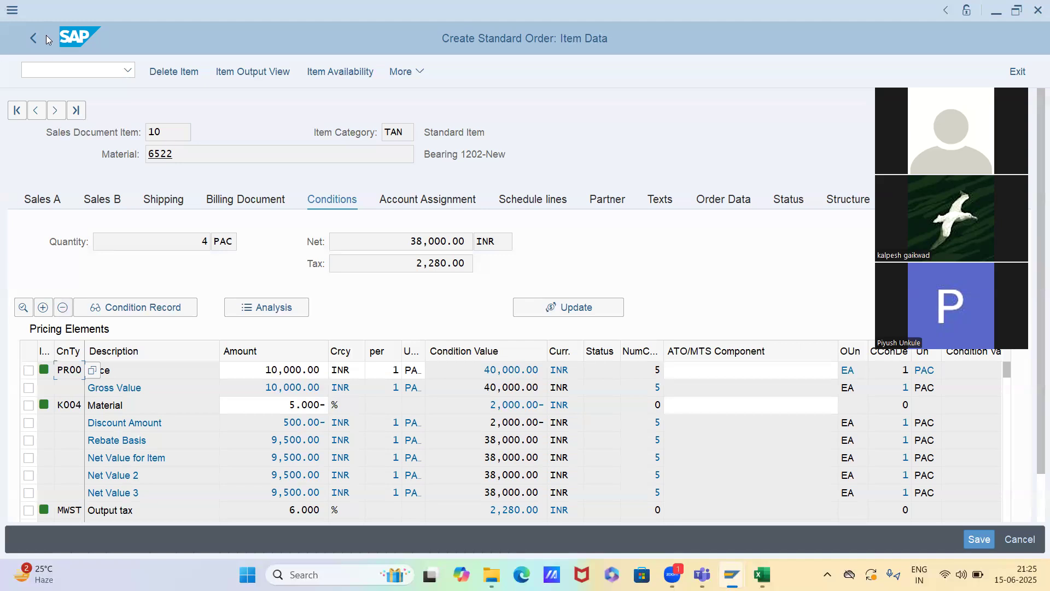
# Open Change Condition Records (VK12) in a new session and list the K005 records for the preset customer and material 6522
pyautogui.hotkey('alt', 'Tab')
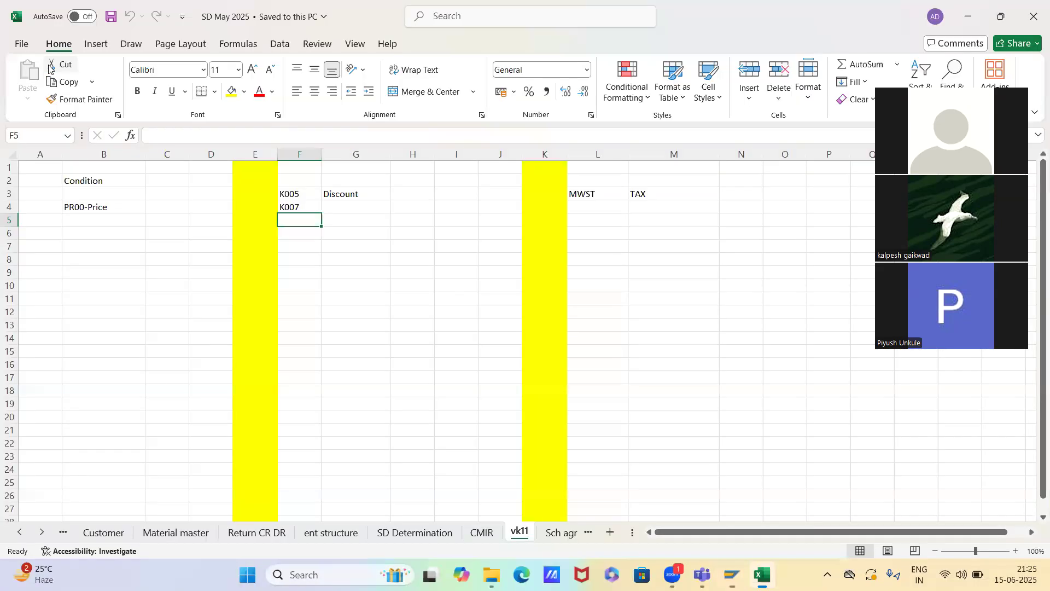
pyautogui.hotkey('alt', 'Tab')
pyautogui.press('Tab')
pyautogui.hotkey('alt', 'shift', 'Tab')
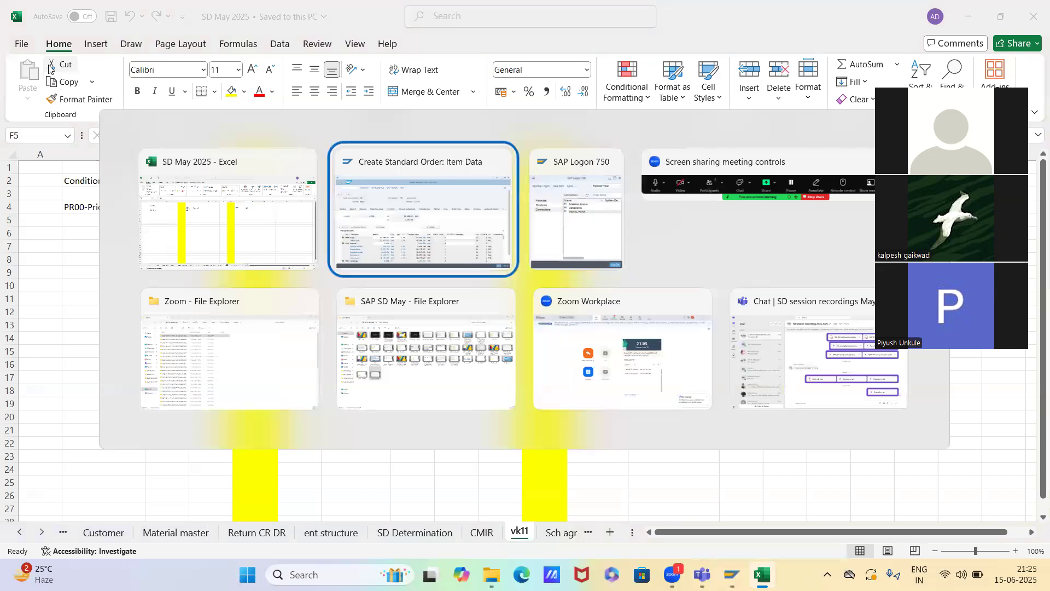
pyautogui.write('/ovk12')
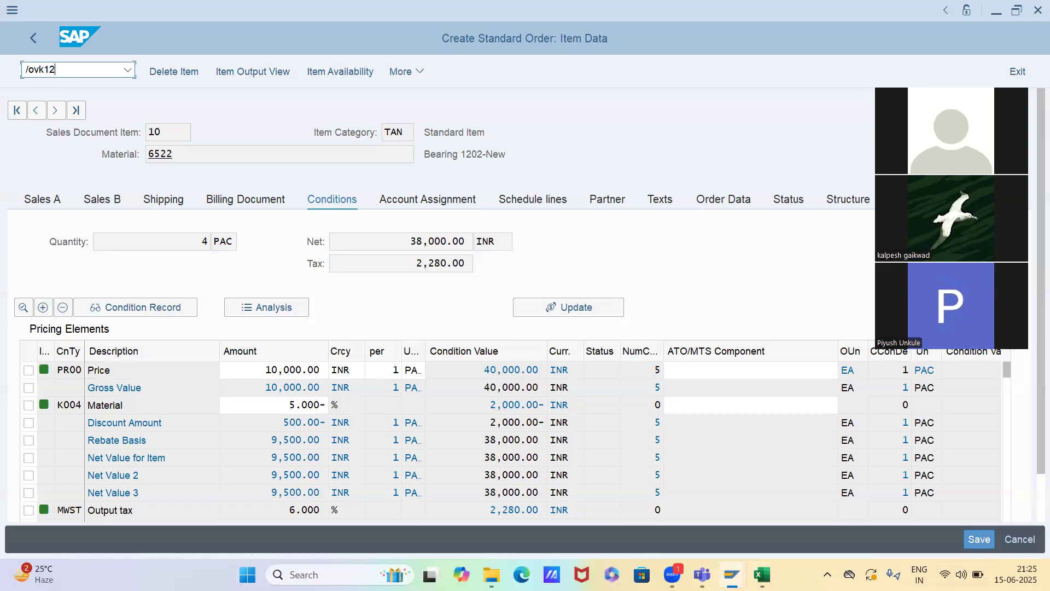
pyautogui.press('Return')
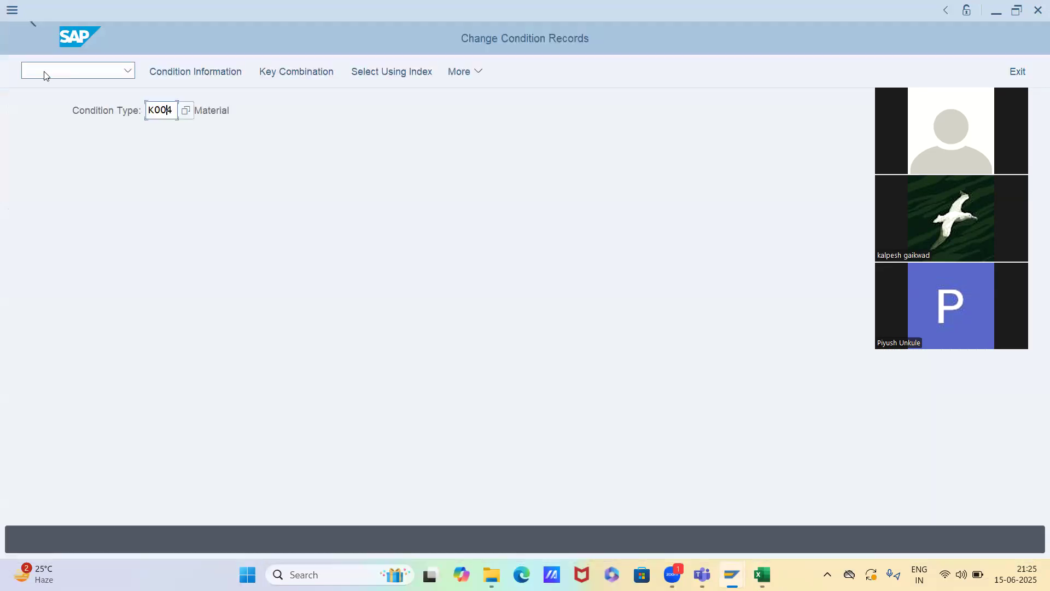
pyautogui.write('5')
pyautogui.press('Return')
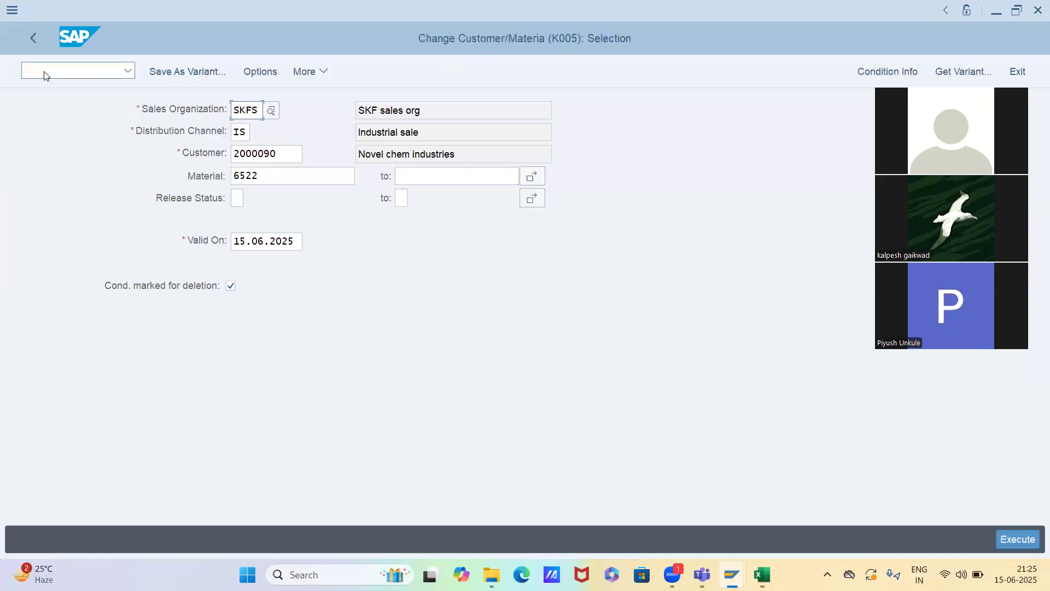
pyautogui.press('F8')
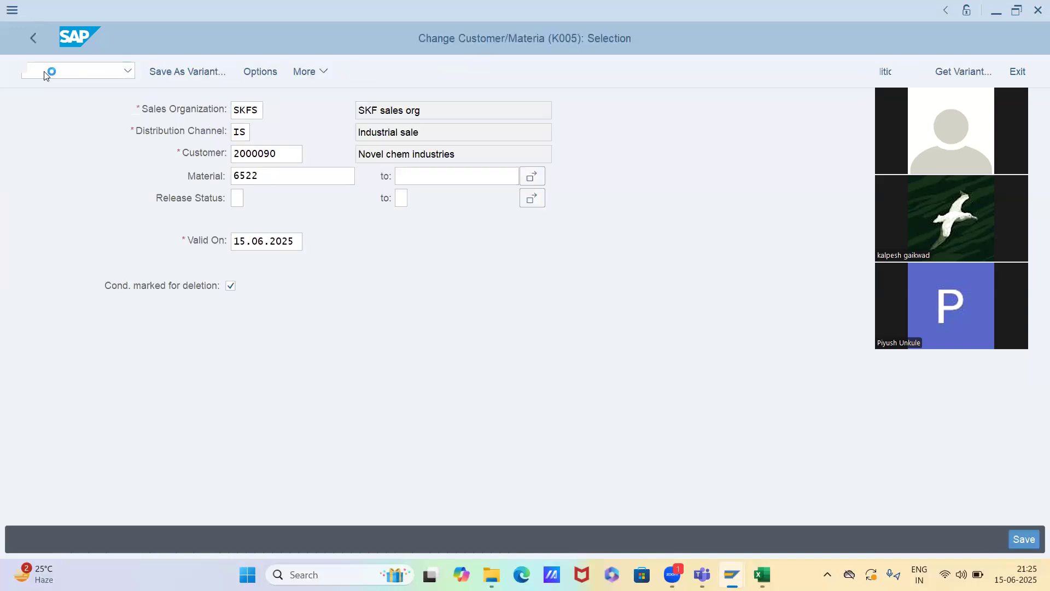
# Set the deletion indicator on the K005 record for material 6522 and save the condition records
pyautogui.click(16, 284)
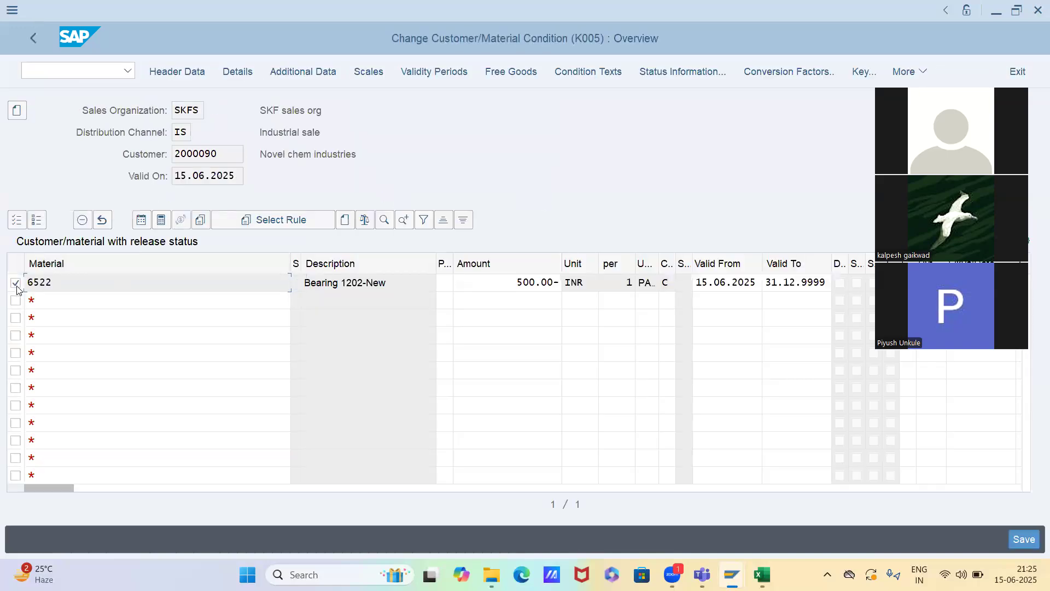
pyautogui.click(796, 282)
pyautogui.moveTo(826, 282); pyautogui.dragTo(742, 285)
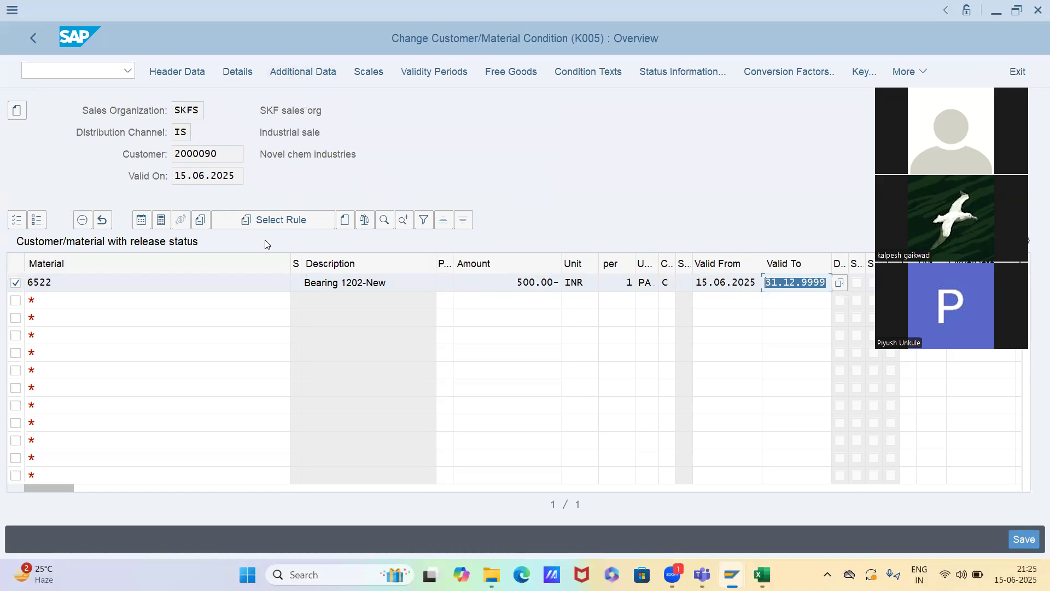
pyautogui.click(82, 220)
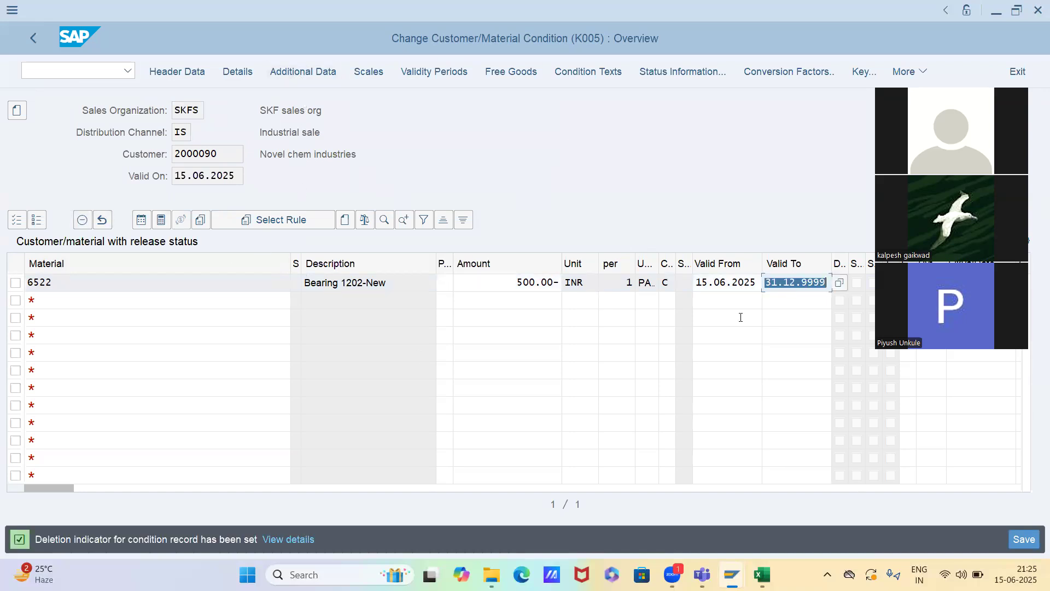
pyautogui.click(743, 301)
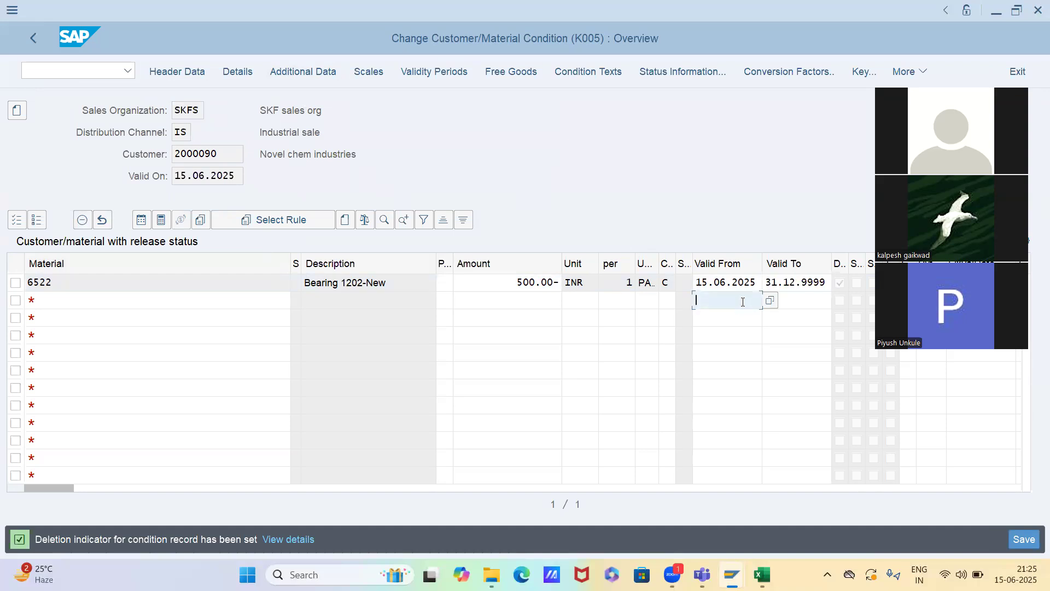
pyautogui.hotkey('ctrl', 's')
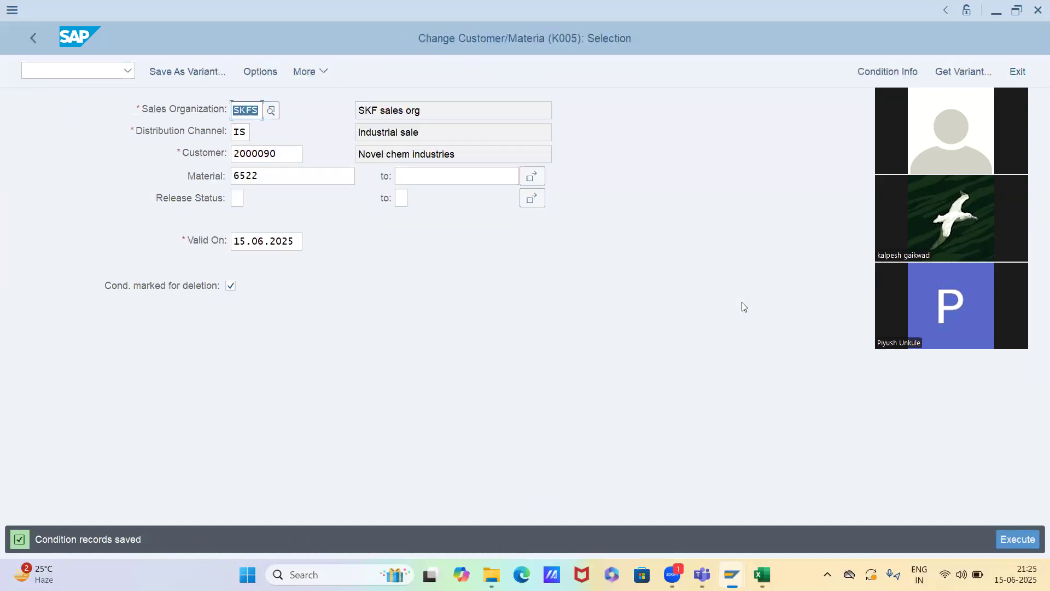
# Switch back to the sales order session and start a new VA01 order with order type OR
pyautogui.hotkey('alt', 'Tab')
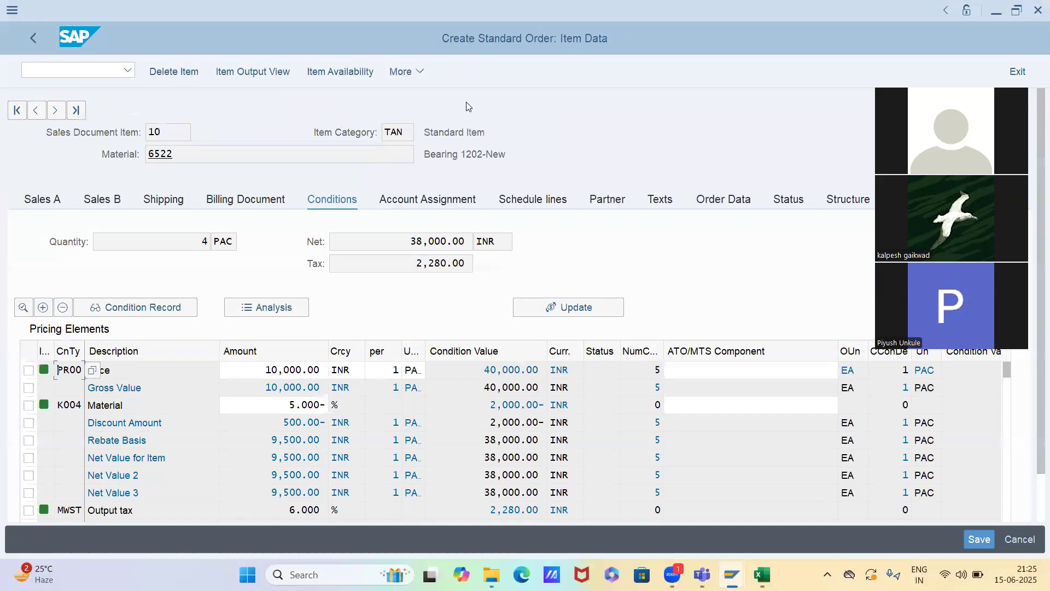
pyautogui.click(56, 72)
pyautogui.write('/nva0')
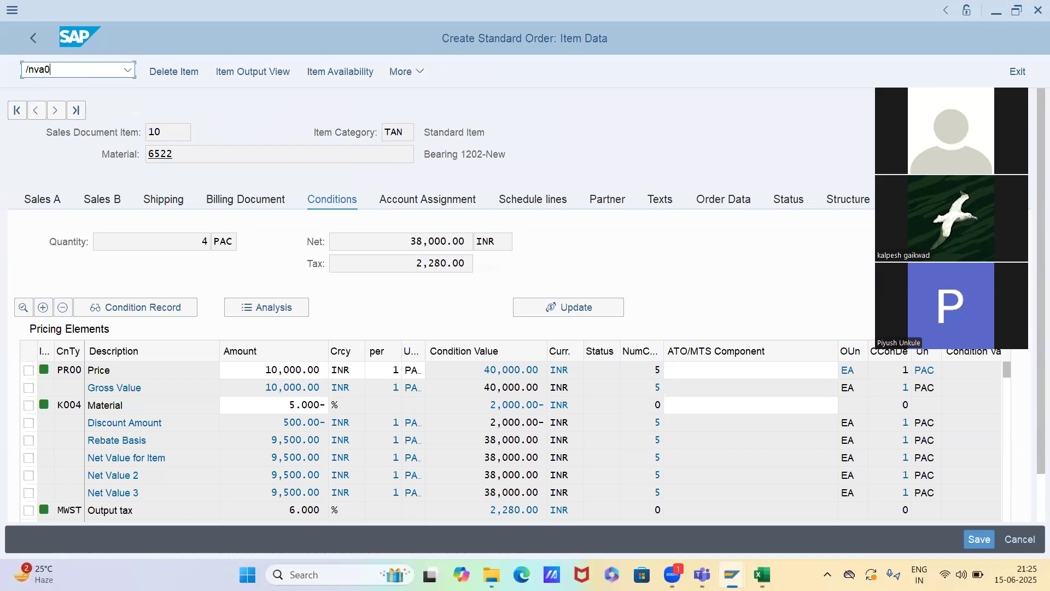
pyautogui.press('Return')
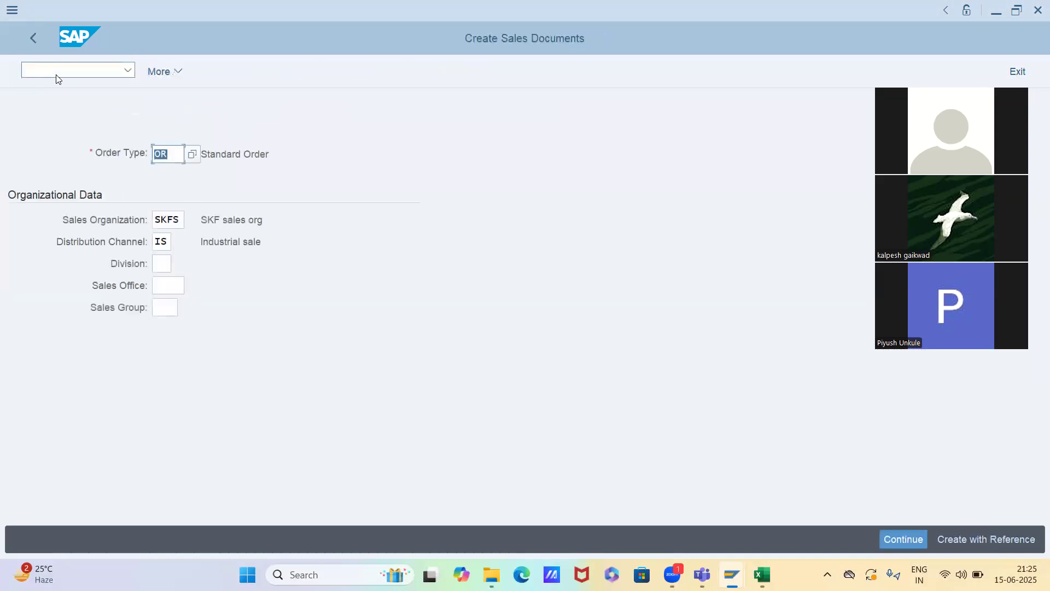
pyautogui.press('Return')
# Enter the customer's number as sold-to party and add material 6522 with order quantity 1
pyautogui.write('2000090')
pyautogui.press('Return')
pyautogui.write('6522')
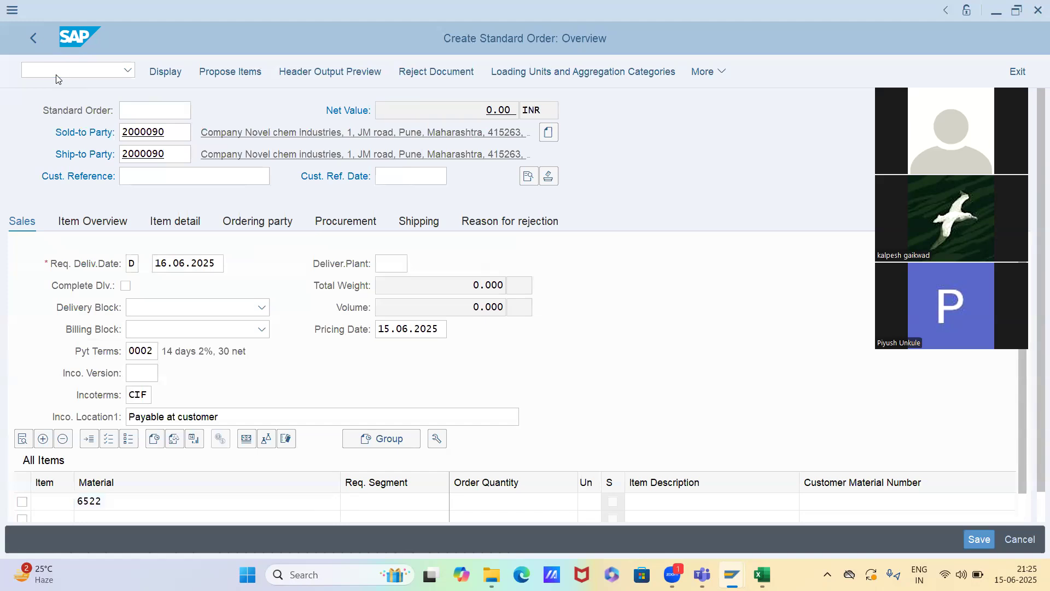
pyautogui.press('Return')
pyautogui.write('1')
pyautogui.press('Return')
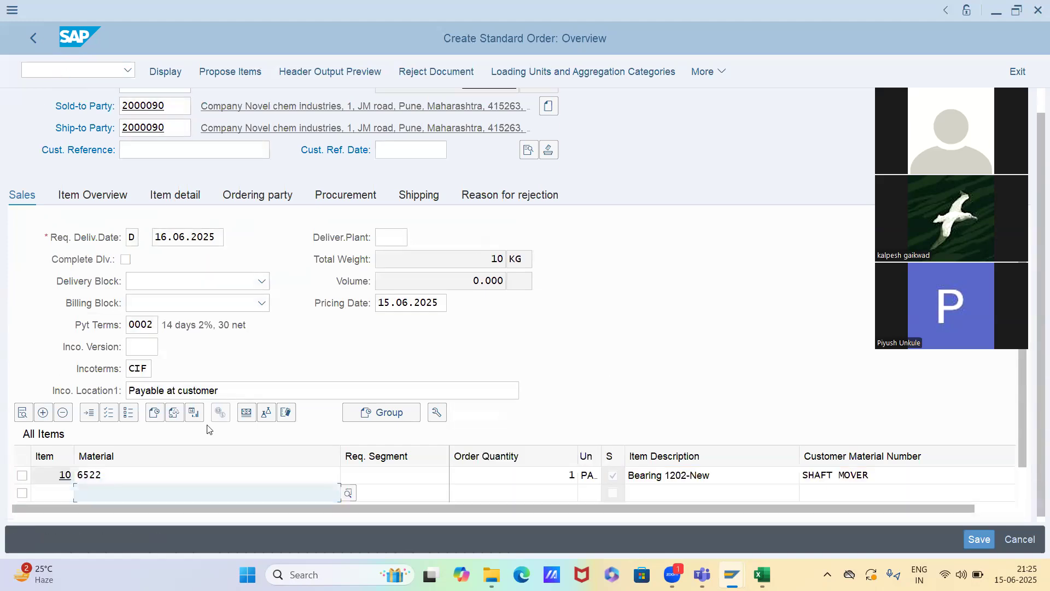
# Open item 10's conditions and check in the pricing analysis why K005 was not applied, returning to the conditions
pyautogui.click(204, 475)
pyautogui.doubleClick(205, 475)
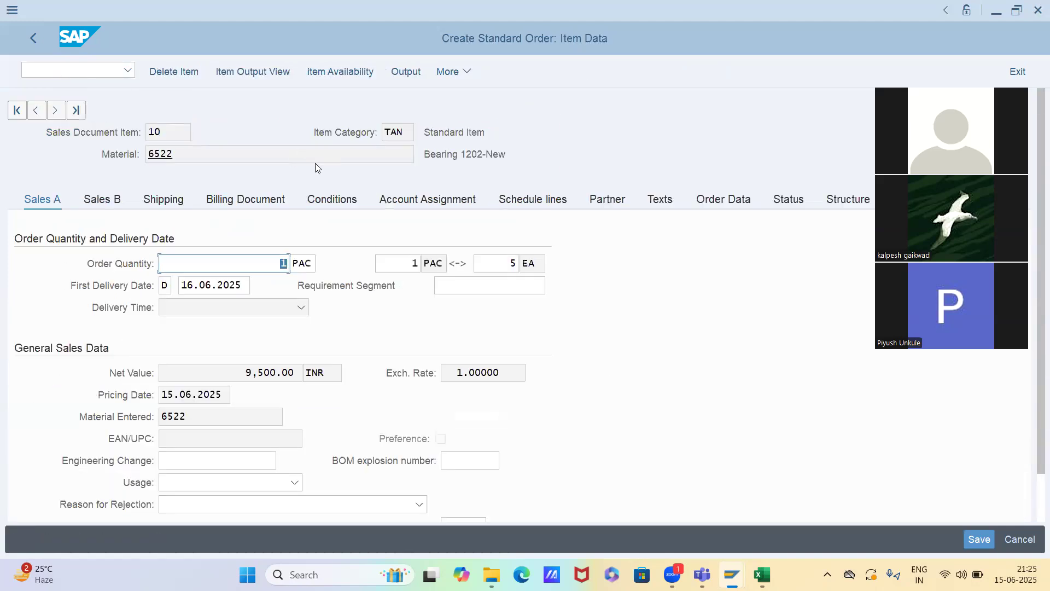
pyautogui.click(328, 206)
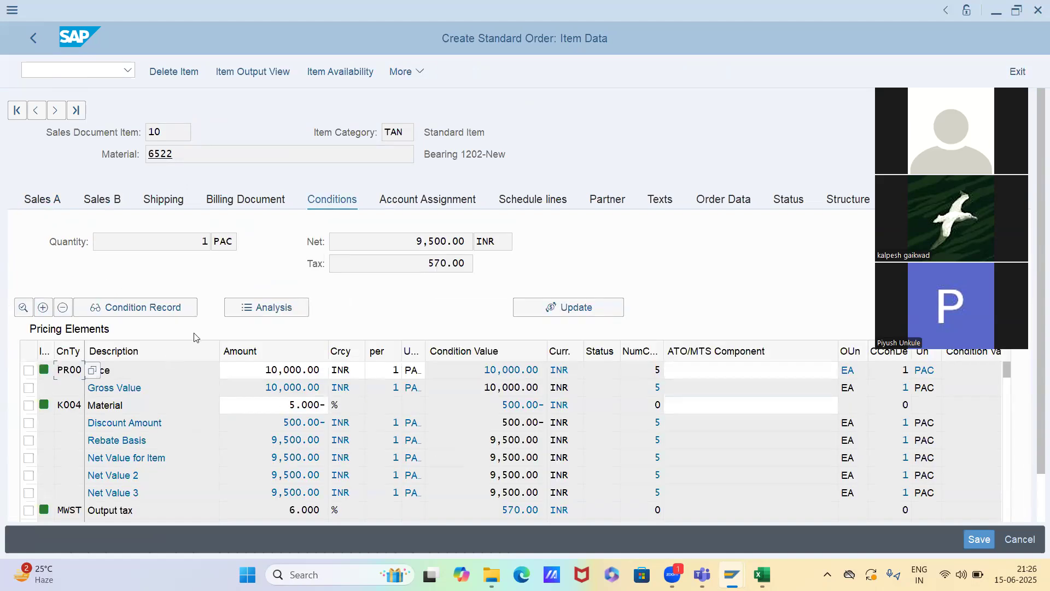
pyautogui.click(247, 311)
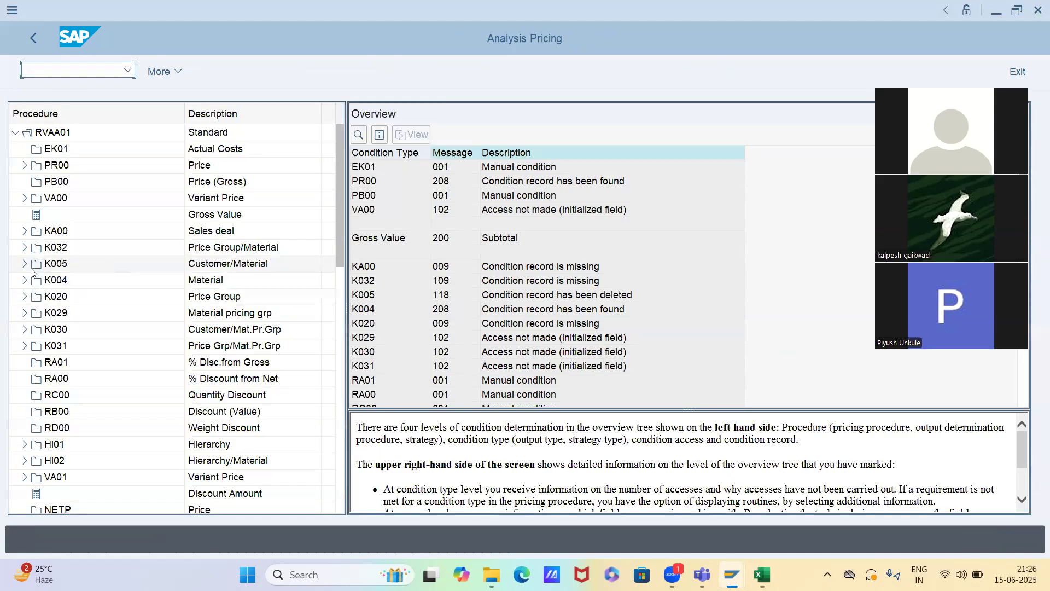
pyautogui.click(25, 266)
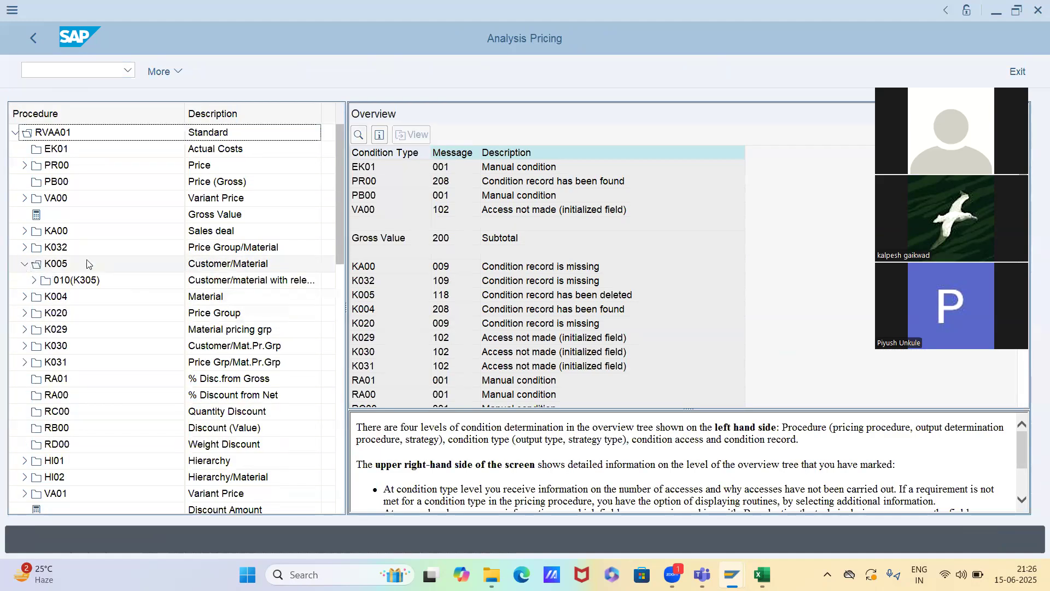
pyautogui.click(250, 264)
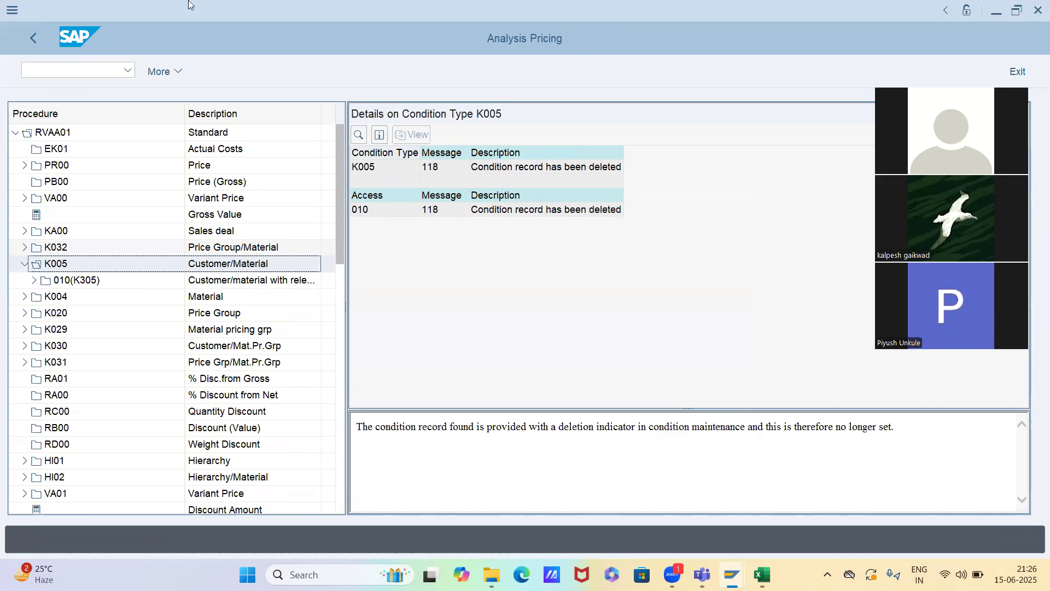
pyautogui.click(34, 41)
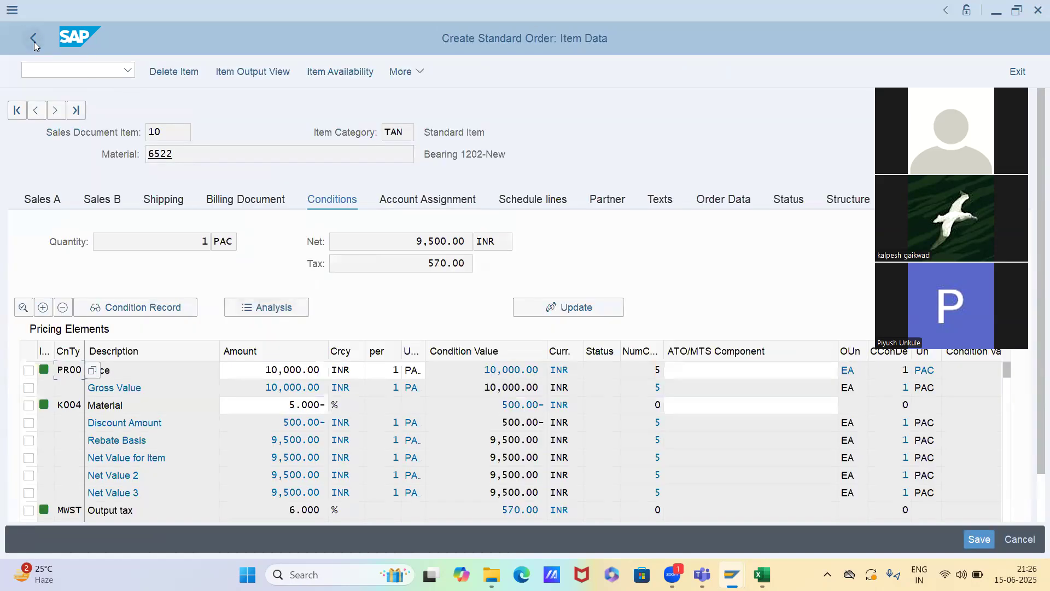
# Examine the access details of K004 in the pricing analysis, including its pricing date, and return to the item's conditions
pyautogui.click(246, 308)
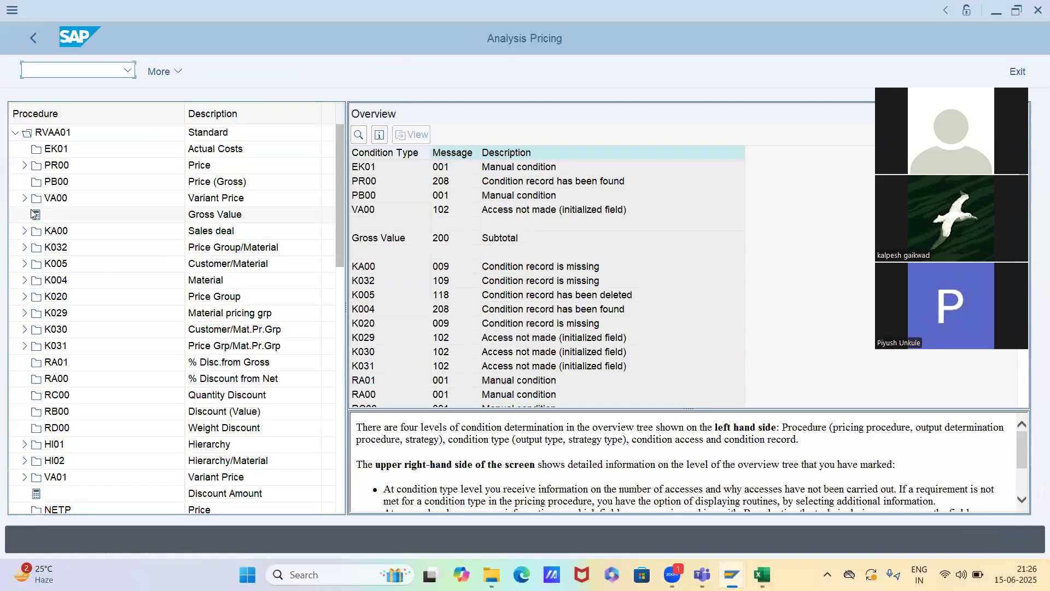
pyautogui.click(24, 264)
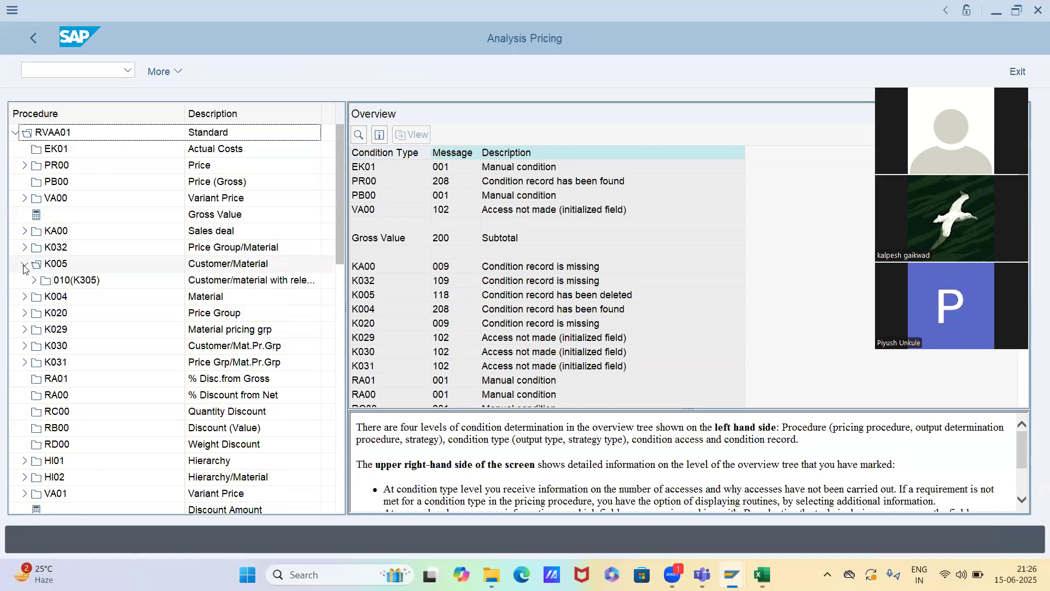
pyautogui.click(24, 297)
pyautogui.click(53, 297)
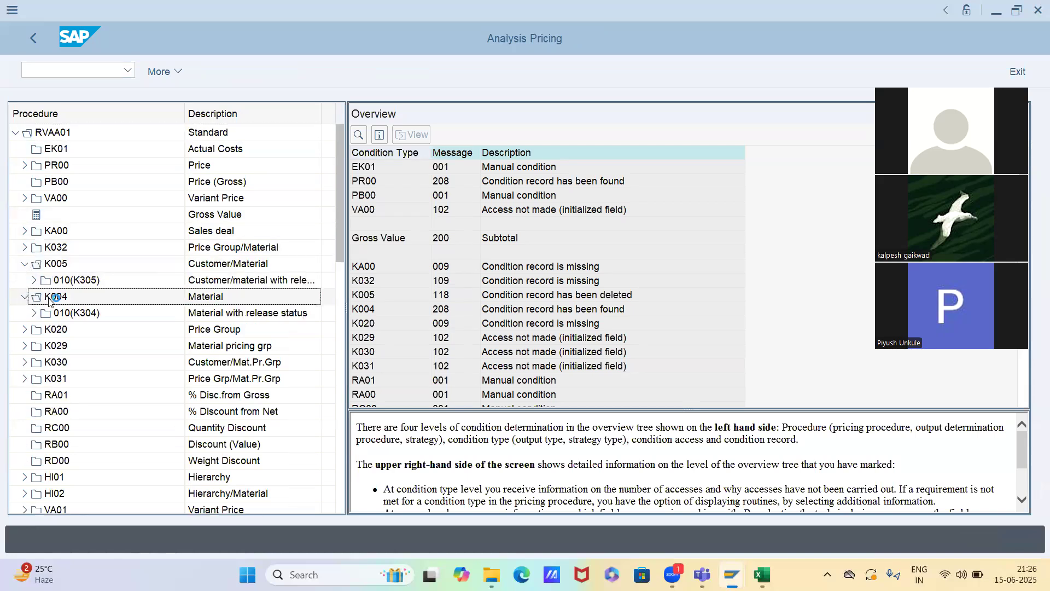
pyautogui.doubleClick(107, 319)
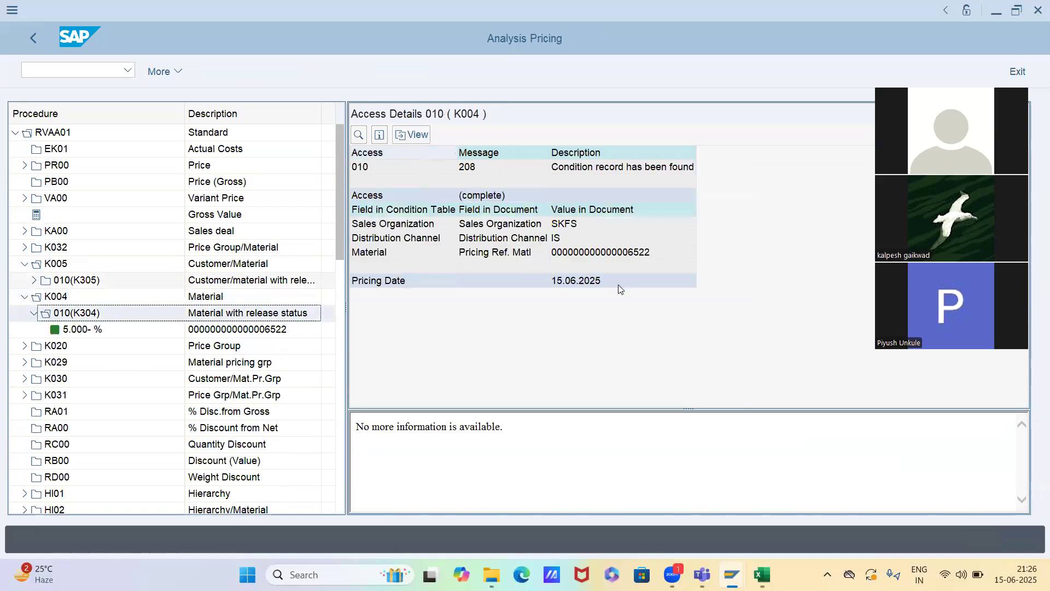
pyautogui.click(618, 285)
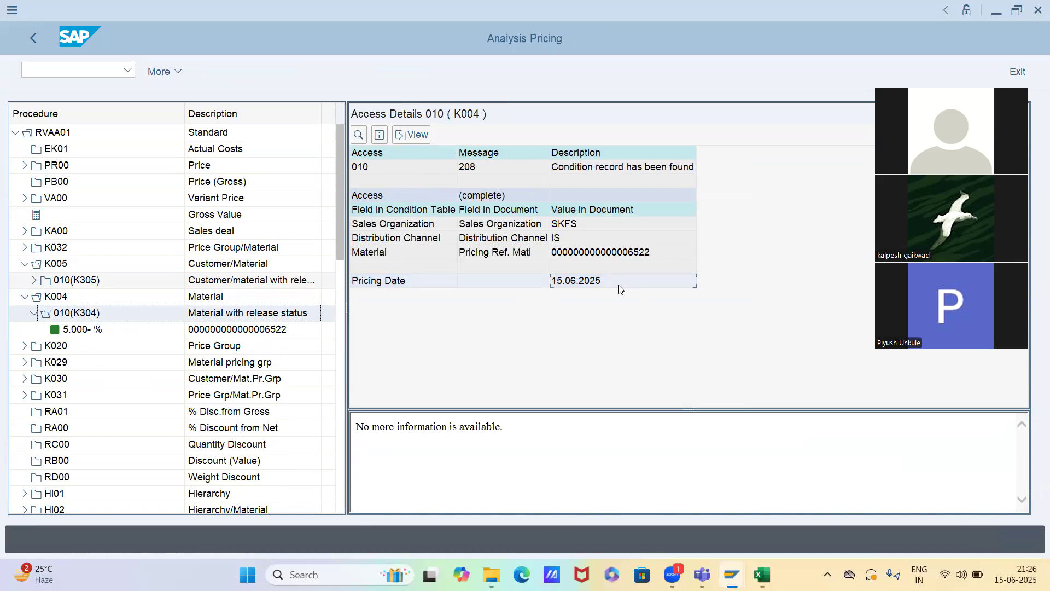
pyautogui.press('F3')
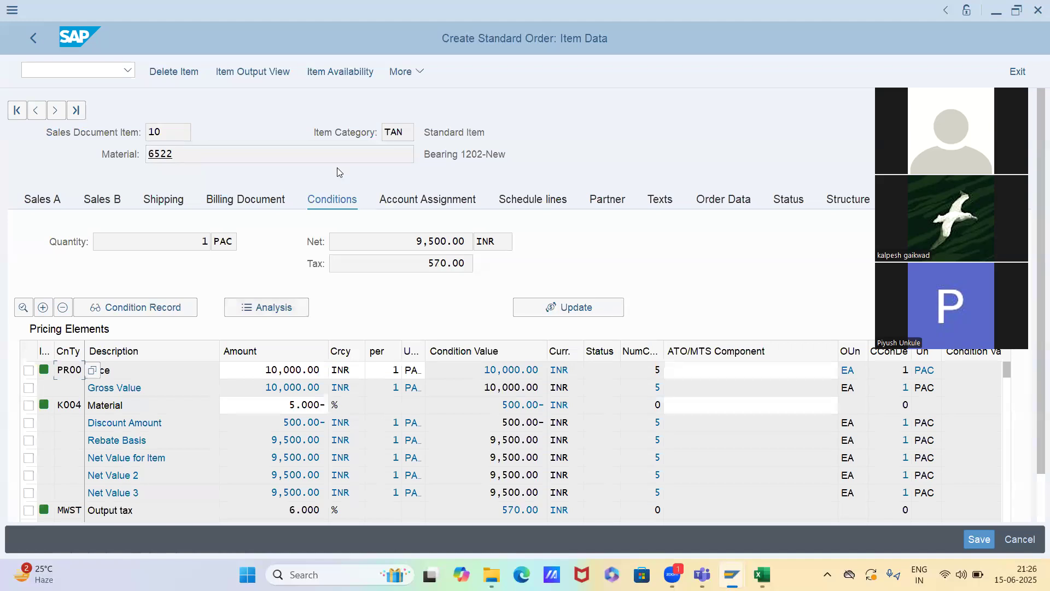
# Return to the order overview and set the pricing date to 14.06.2025
pyautogui.click(36, 36)
pyautogui.click(380, 309)
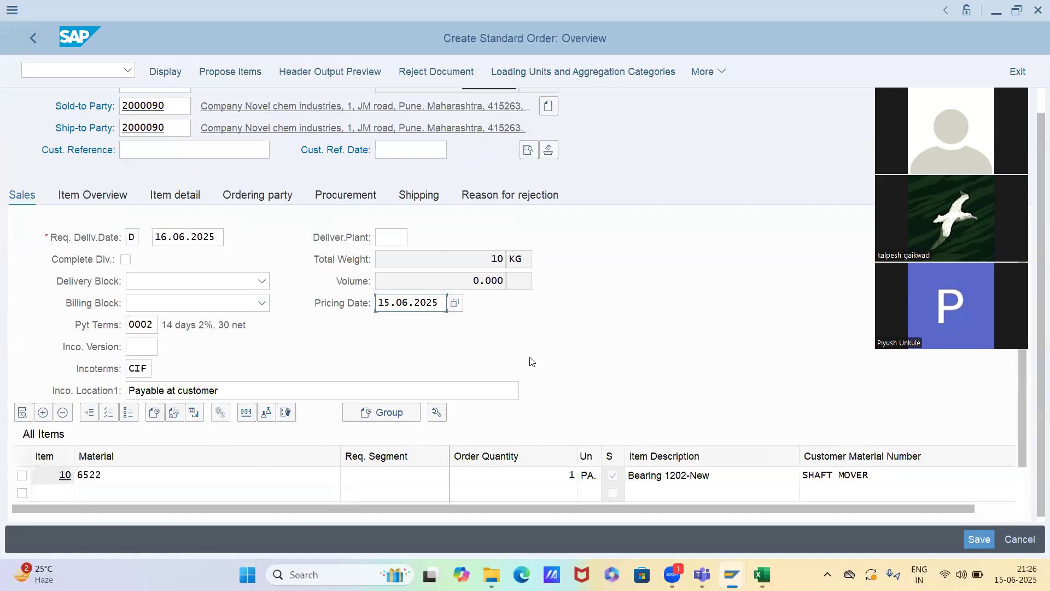
pyautogui.write('14.06.2025')
pyautogui.press('Return')
pyautogui.press('Return')
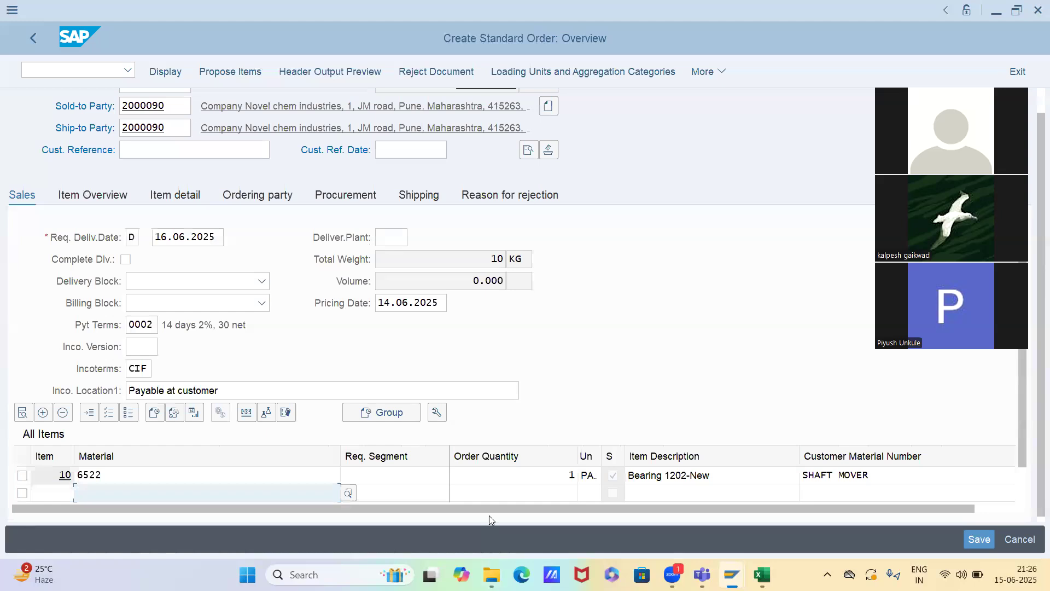
# Open item 10's conditions and examine the price and output tax (MWST) determined for pricing date 14.06.2025
pyautogui.doubleClick(482, 475)
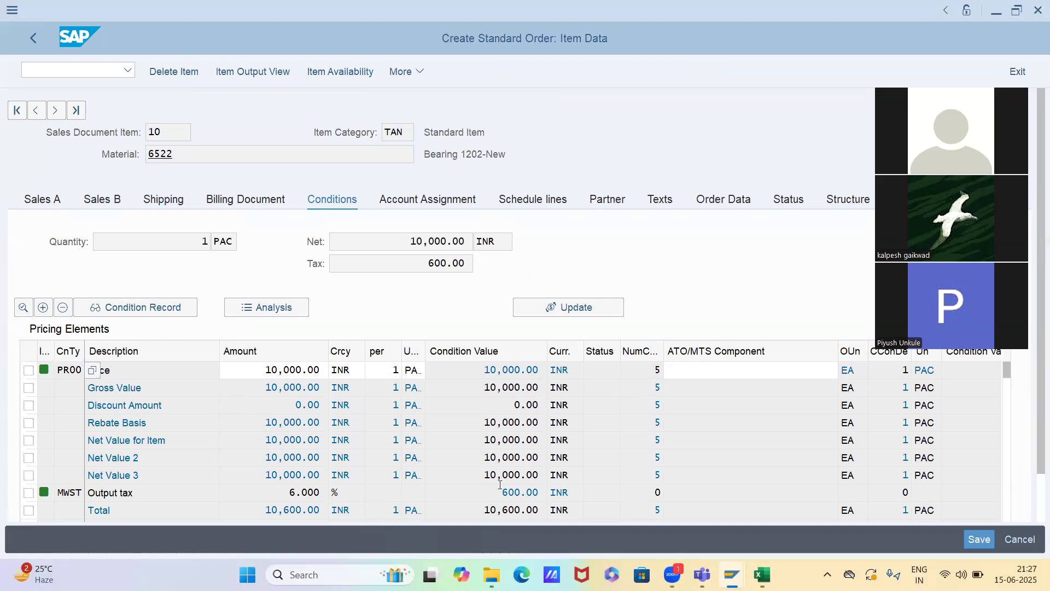
pyautogui.hotkey('alt', 'Tab')
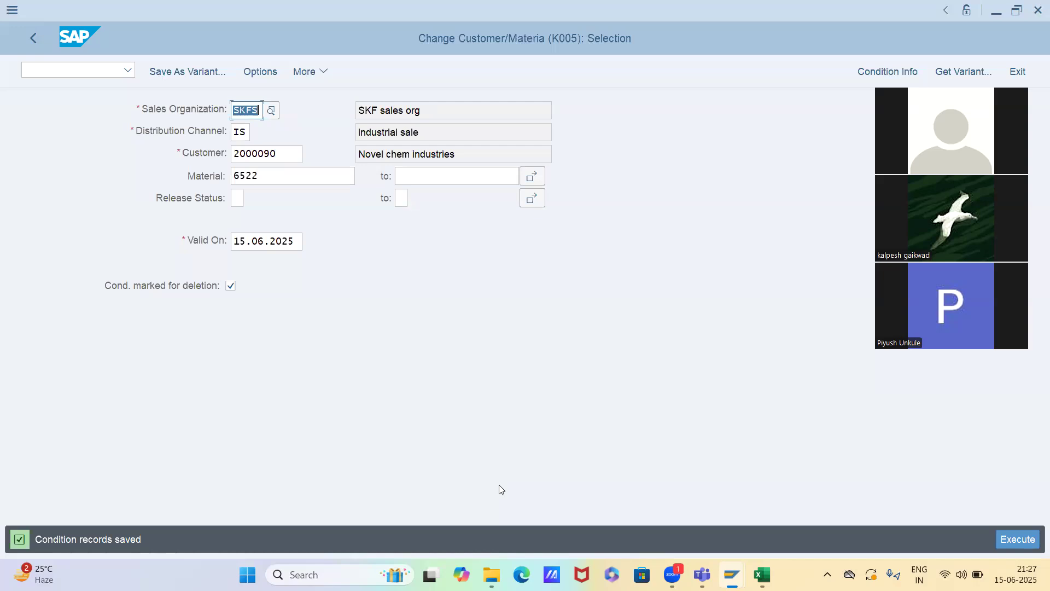
pyautogui.hotkey('alt', 'Tab')
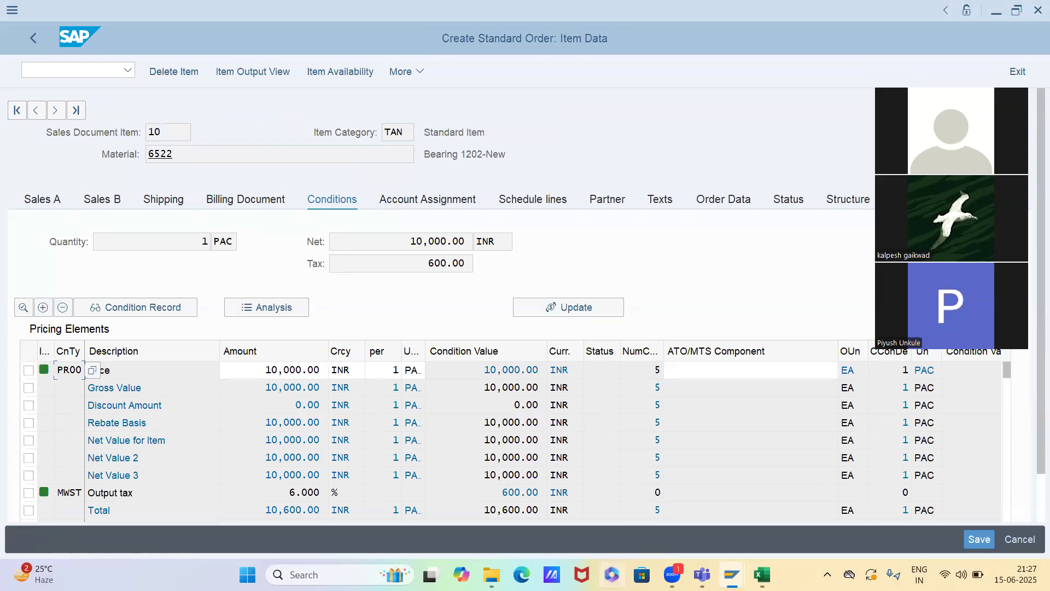
pyautogui.moveTo(138, 491); pyautogui.dragTo(86, 486)
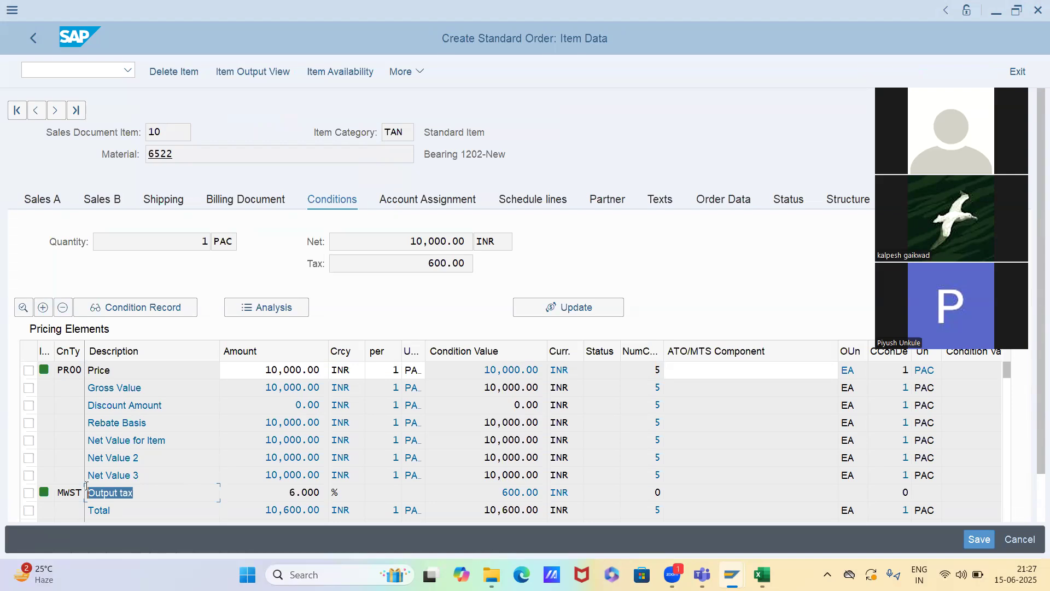
# Switch to the SD May 2025 workbook in Excel and look through the topic list on the Timesheet sheet
pyautogui.hotkey('alt', 'Tab')
pyautogui.hotkey('alt', 'Tab')
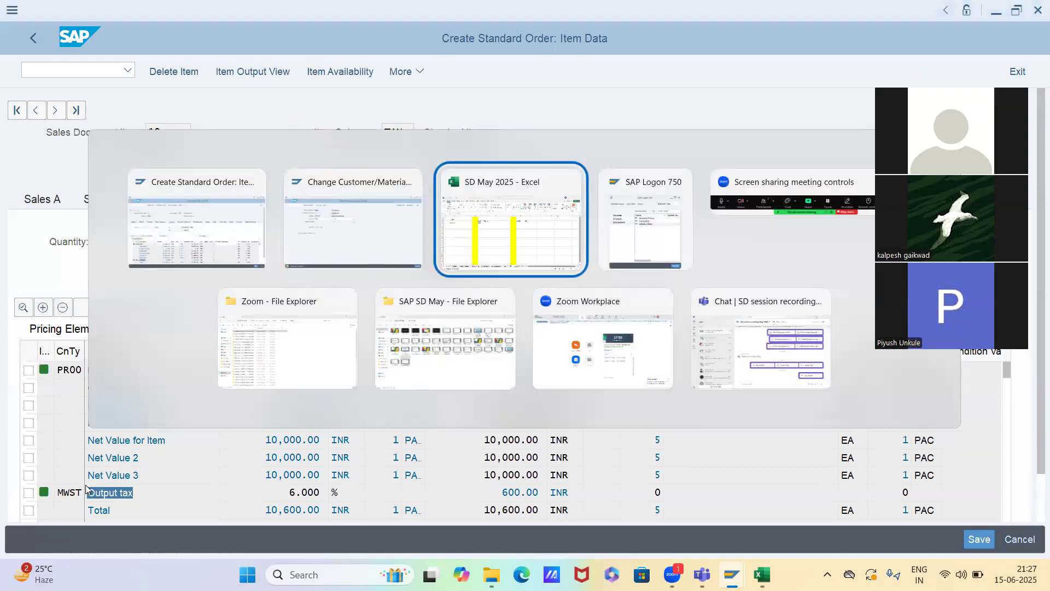
pyautogui.click(21, 532)
pyautogui.click(21, 532)
pyautogui.click(87, 531)
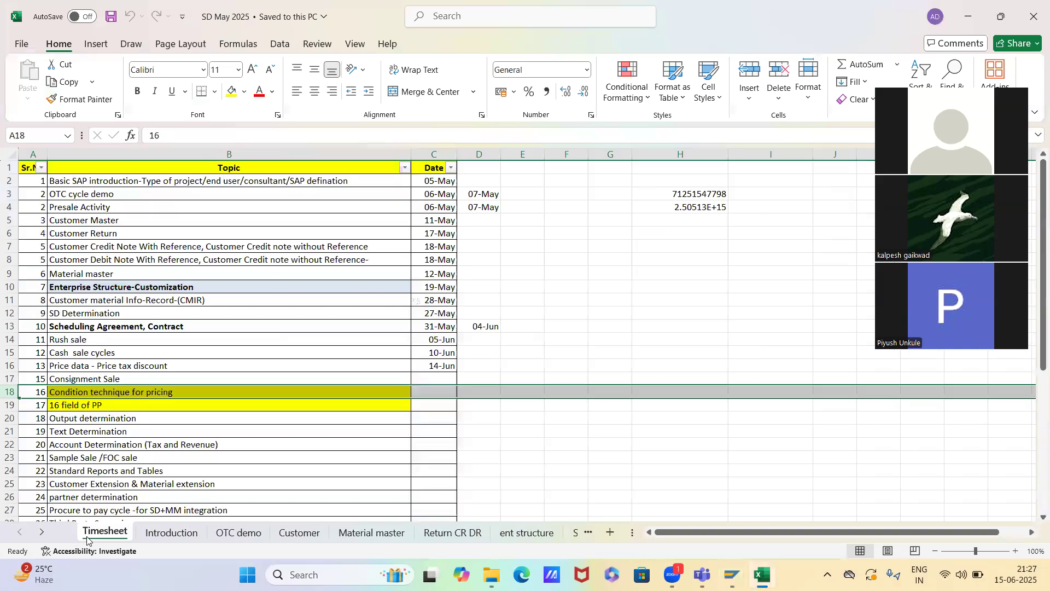
pyautogui.scroll(-2, 294, 470)
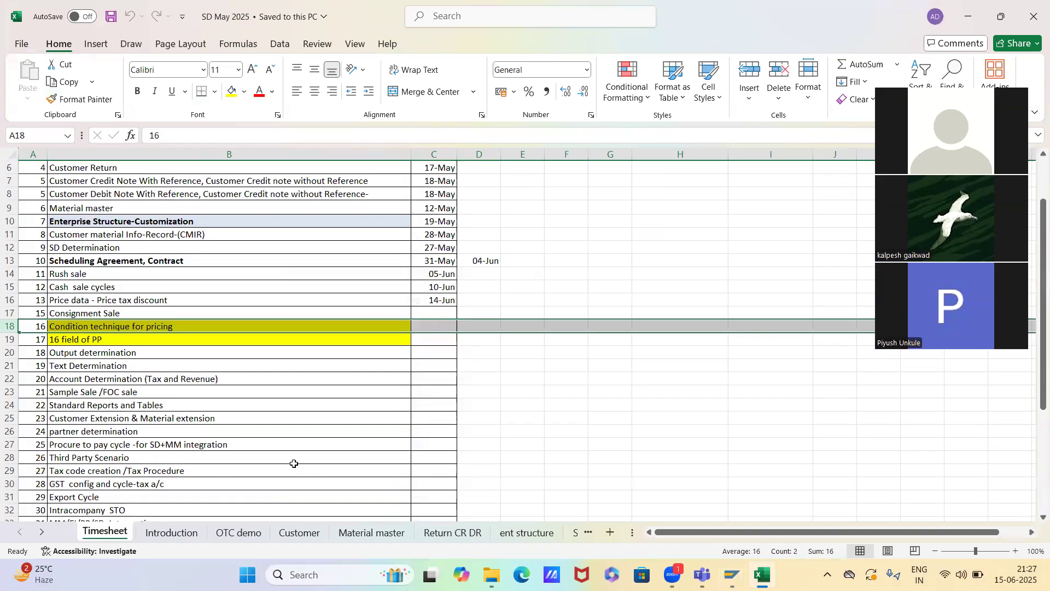
pyautogui.scroll(-7, 294, 464)
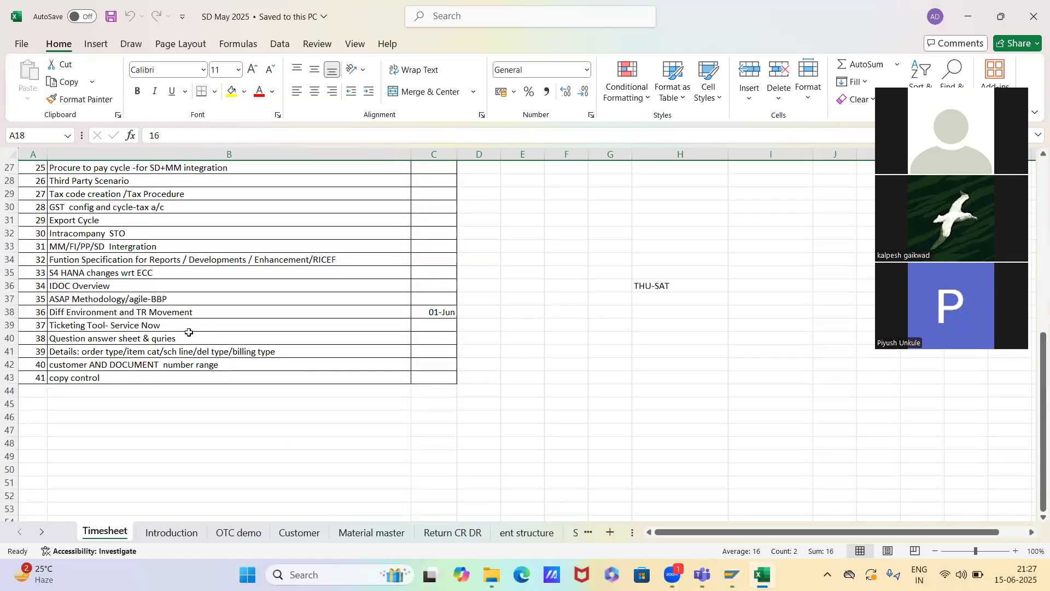
pyautogui.scroll(5, 182, 403)
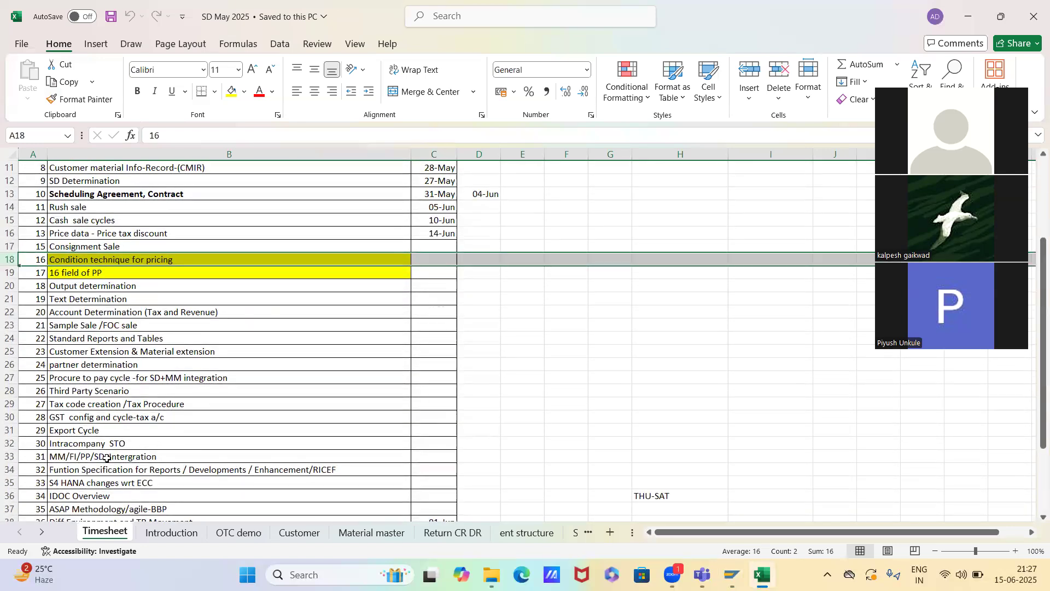
pyautogui.scroll(-2, 103, 480)
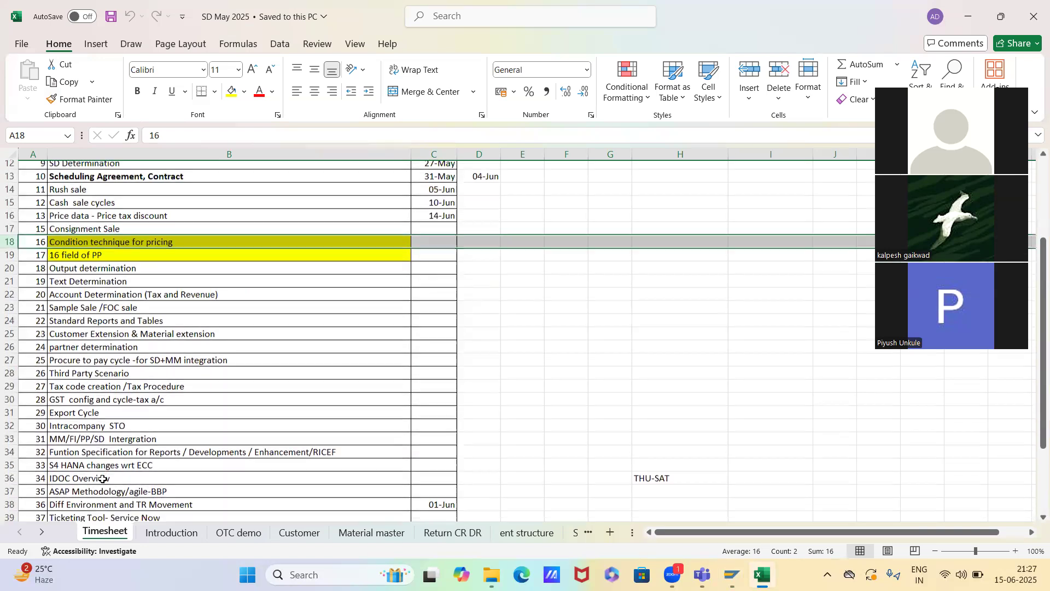
pyautogui.scroll(-1, 103, 479)
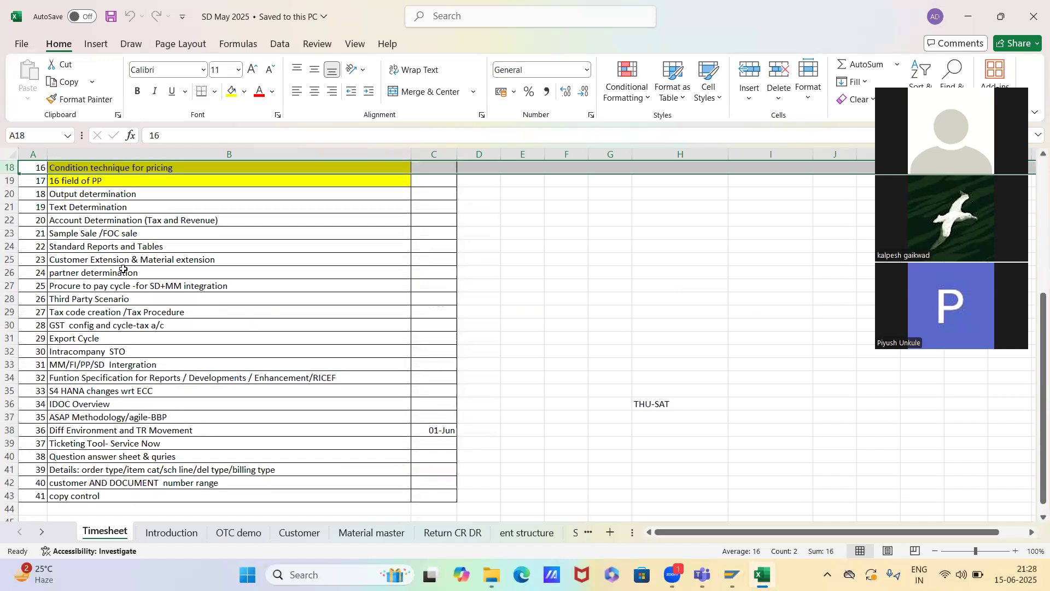
# Select the row of the topic "GST config and cycle-tax a/c" in the Timesheet and return to the SAP order's conditions
pyautogui.click(33, 300)
pyautogui.click(44, 329)
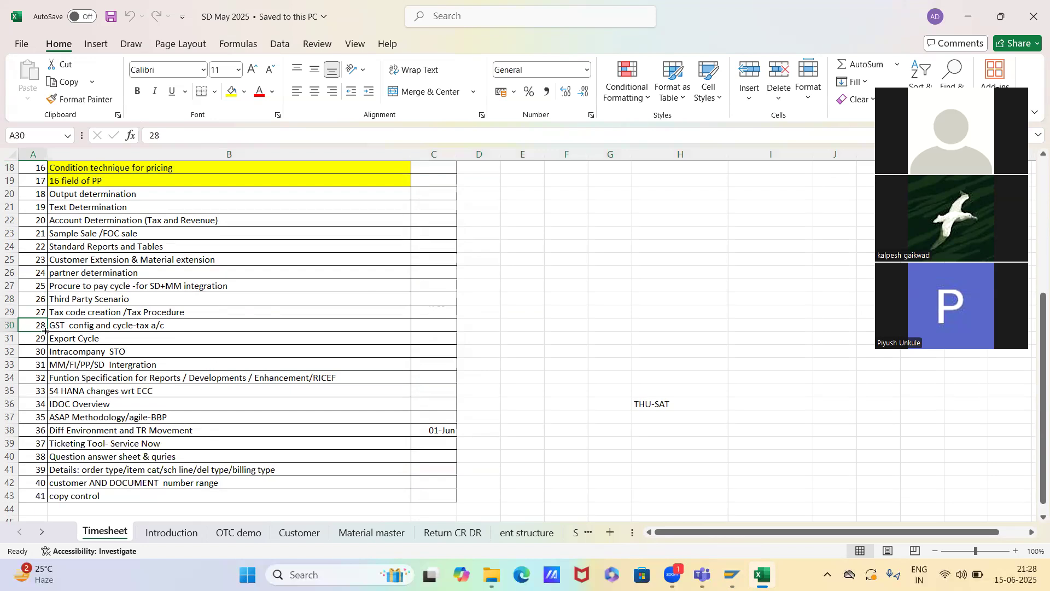
pyautogui.hotkey('shift', 'space')
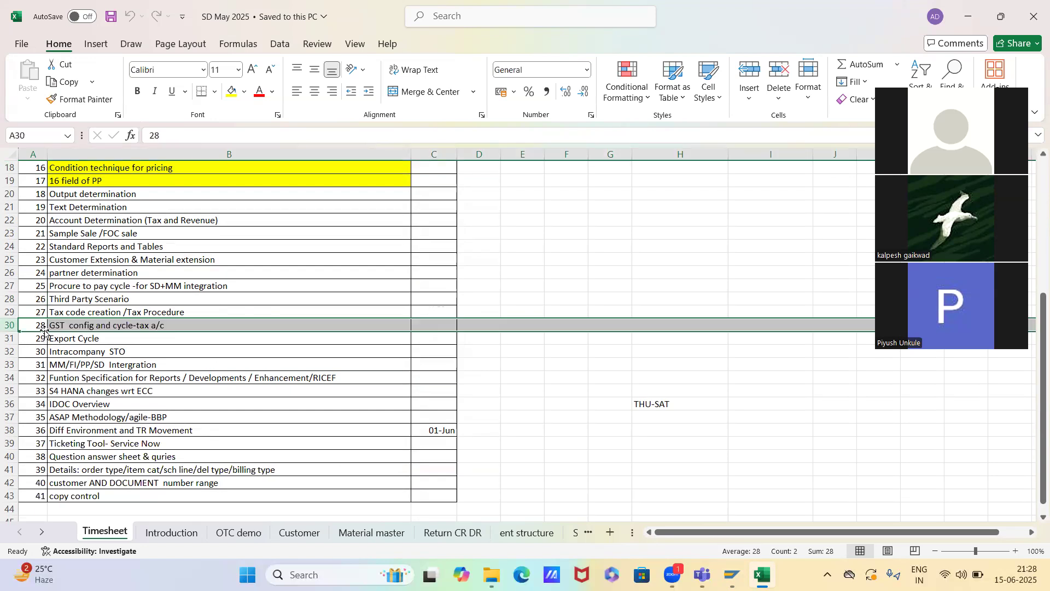
pyautogui.hotkey('alt', 'Tab')
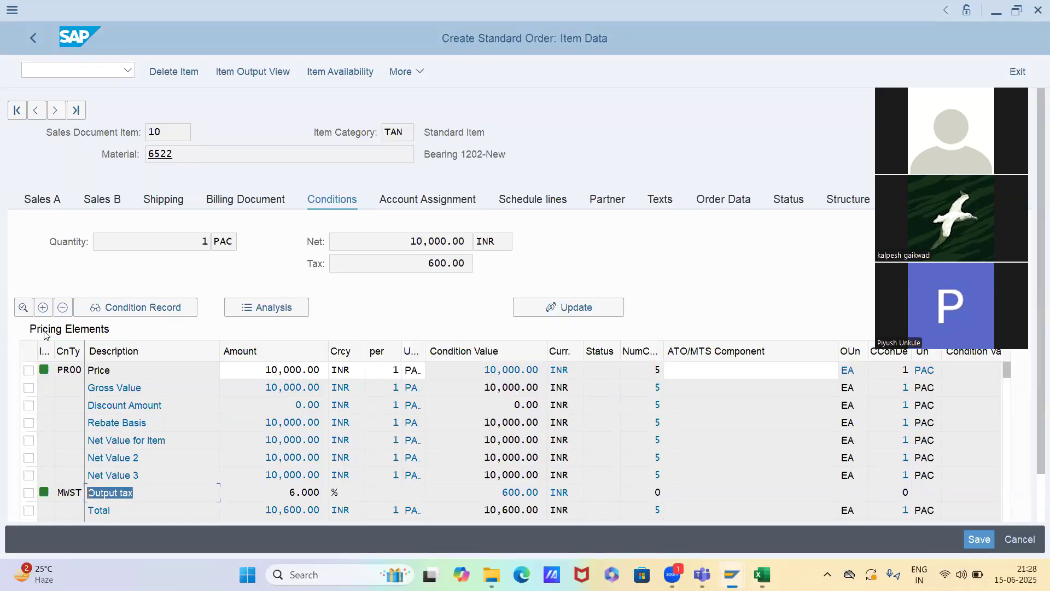
# Switch to the condition record session, leave the K005 selection and open the key combinations for condition type MWST
pyautogui.hotkey('alt', 'Tab')
pyautogui.press('Tab')
pyautogui.press('F3')
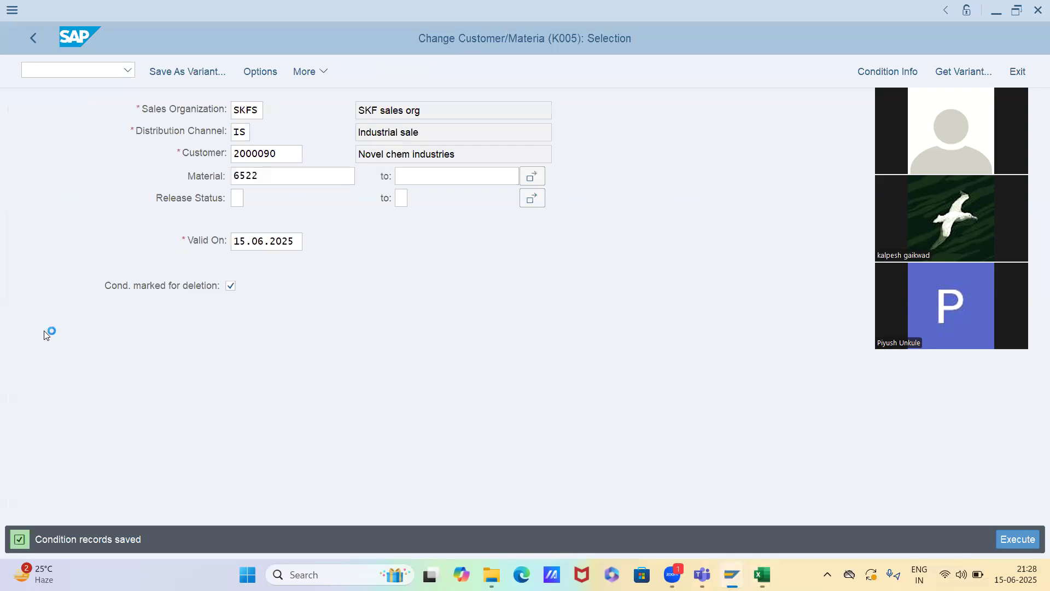
pyautogui.write('mwst')
pyautogui.press('Return')
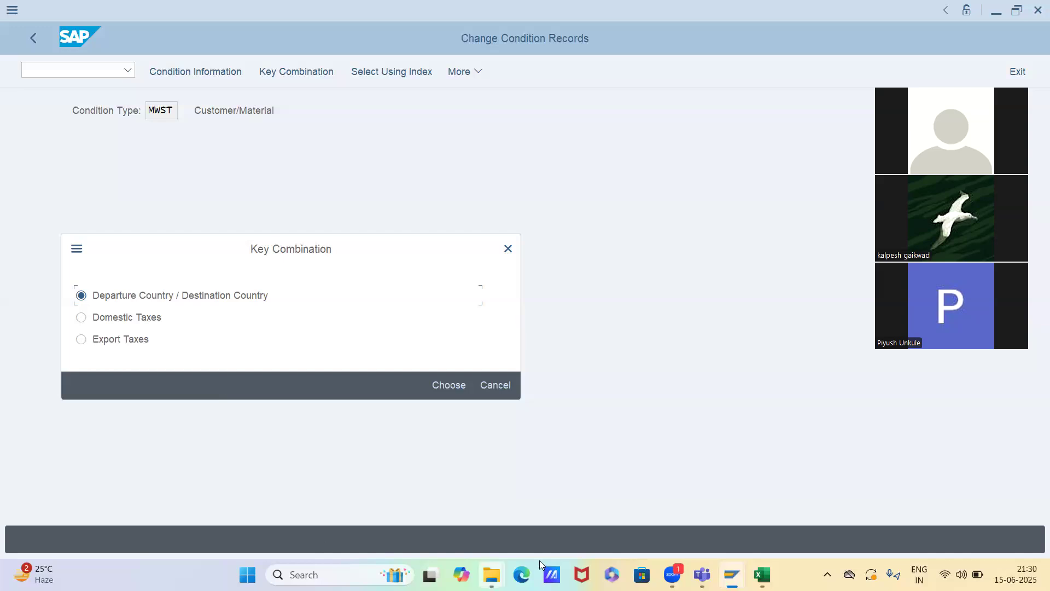
# Switch to Edge, search the web for "nepal currency" and convert 1 Indian Rupee to Nepalese Rupee
pyautogui.click(522, 574)
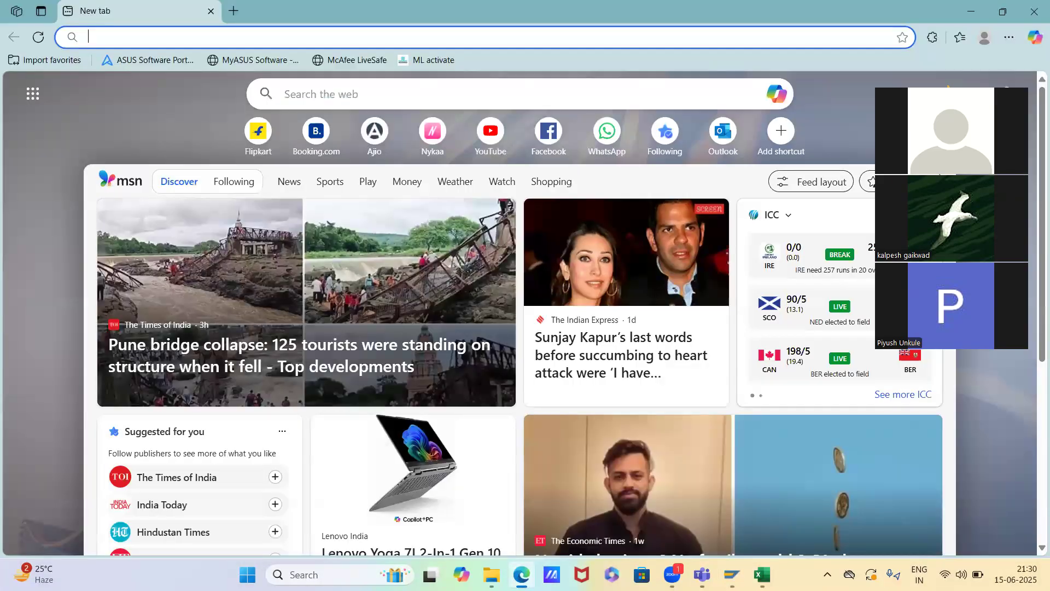
pyautogui.write('nepal')
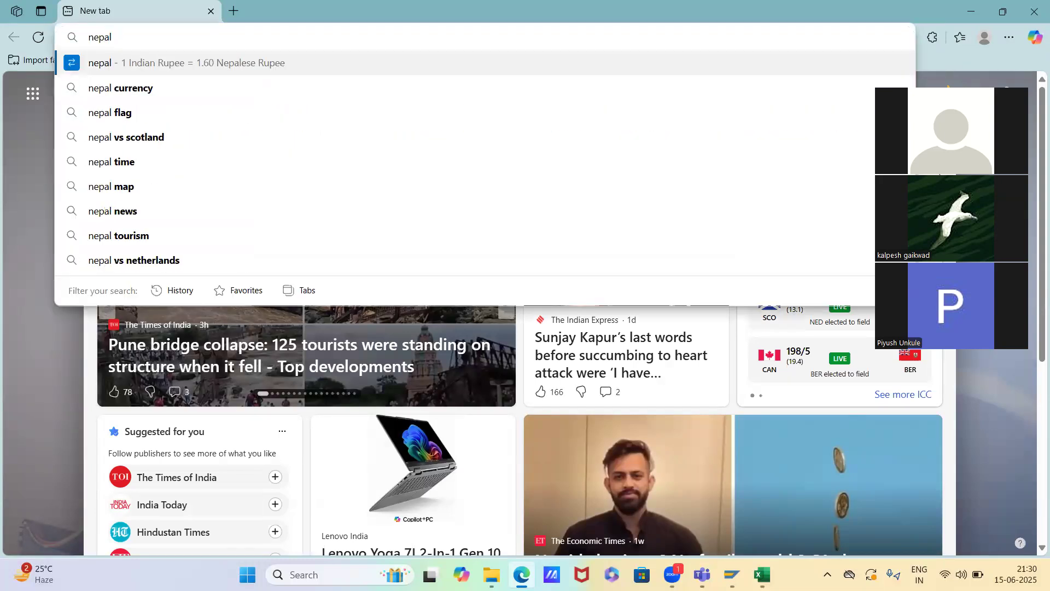
pyautogui.press('Down')
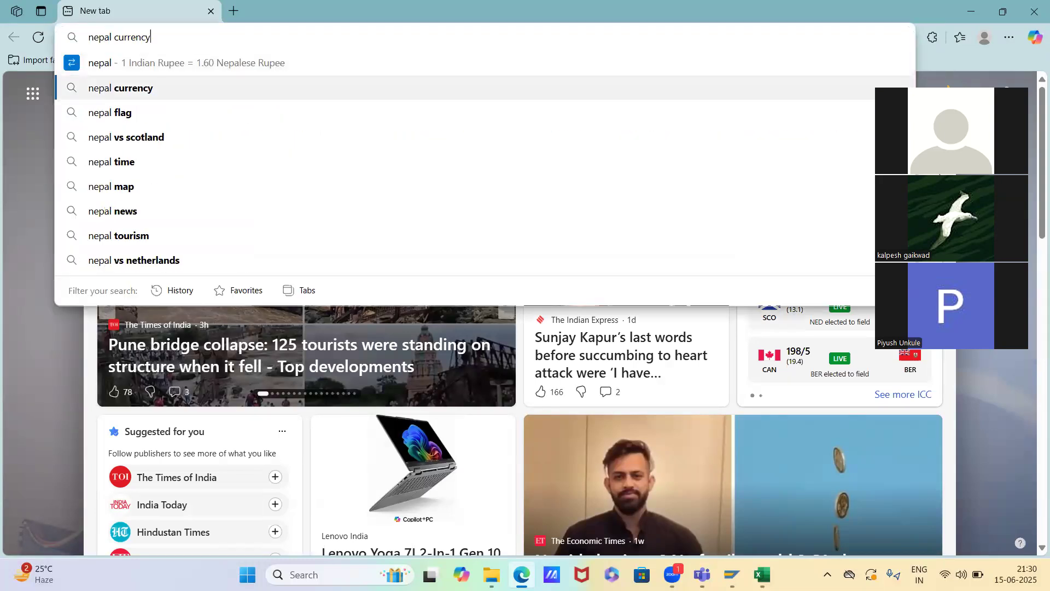
pyautogui.press('Return')
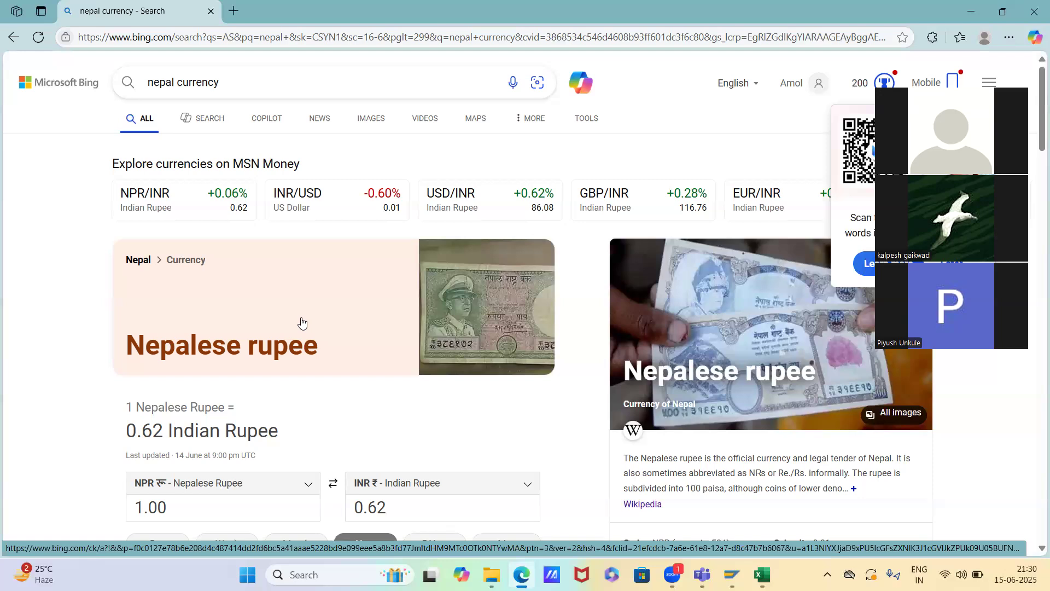
pyautogui.scroll(-2, 302, 322)
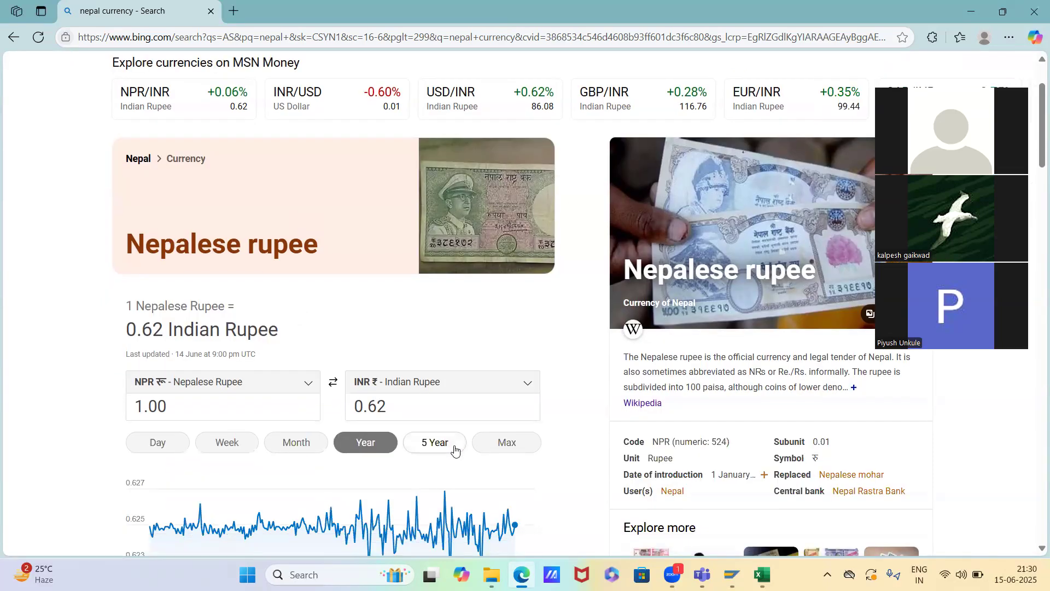
pyautogui.moveTo(396, 410); pyautogui.dragTo(357, 407)
pyautogui.write('1')
pyautogui.moveTo(163, 410); pyautogui.dragTo(133, 409)
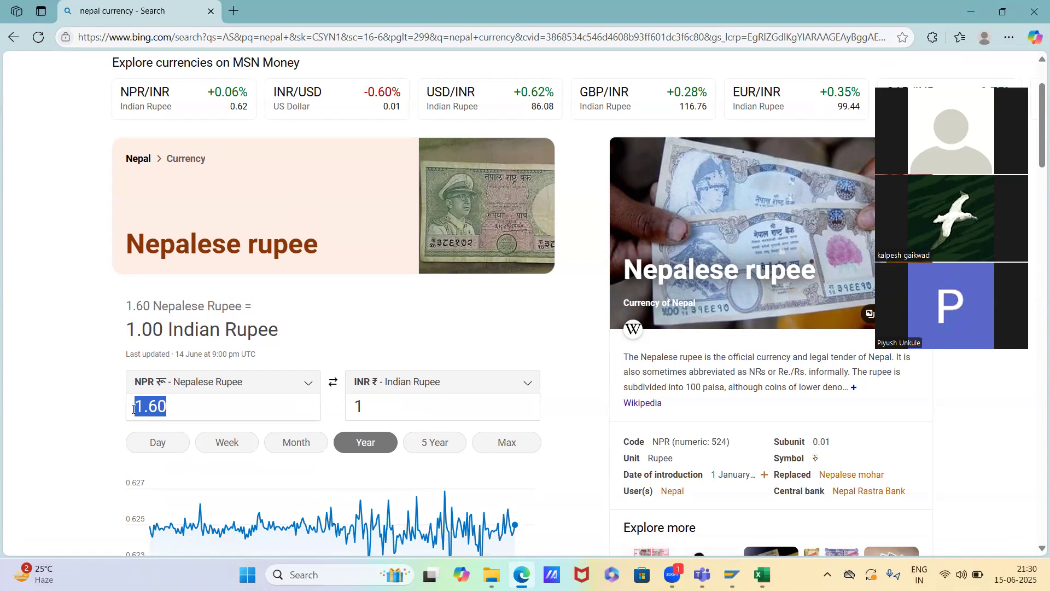
# Search the web for "bhutan currency" and examine its exchange rate against the Indian Rupee
pyautogui.scroll(2, 134, 409)
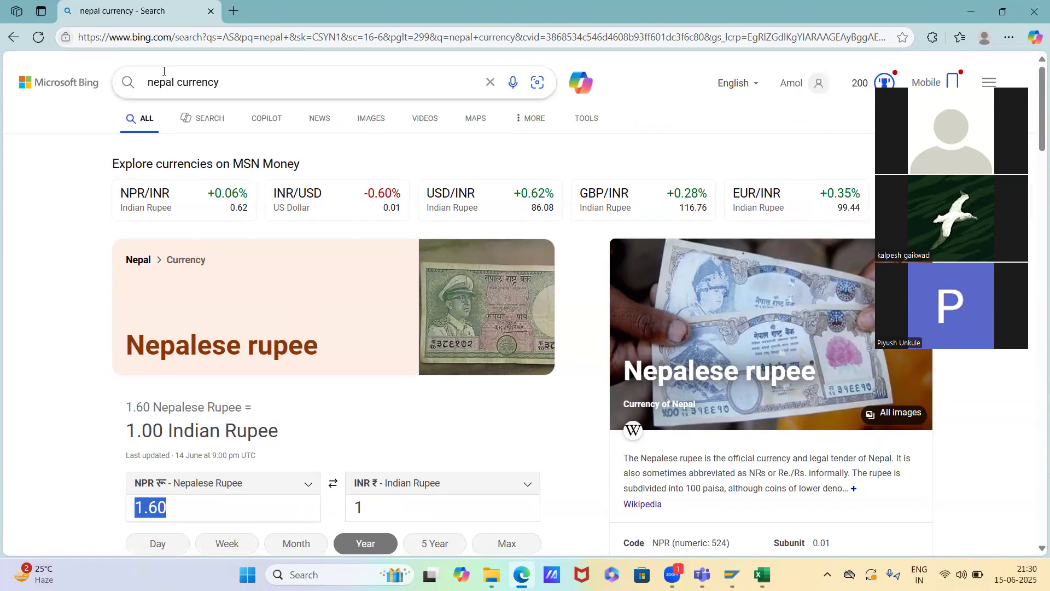
pyautogui.doubleClick(162, 82)
pyautogui.write('bh')
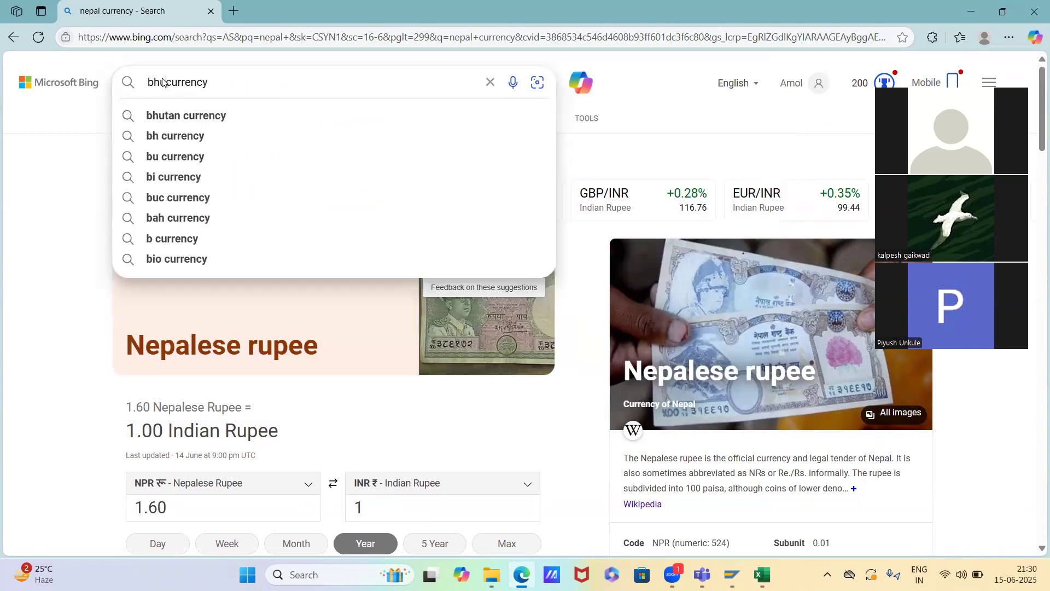
pyautogui.write('u')
pyautogui.press('Down')
pyautogui.press('Return')
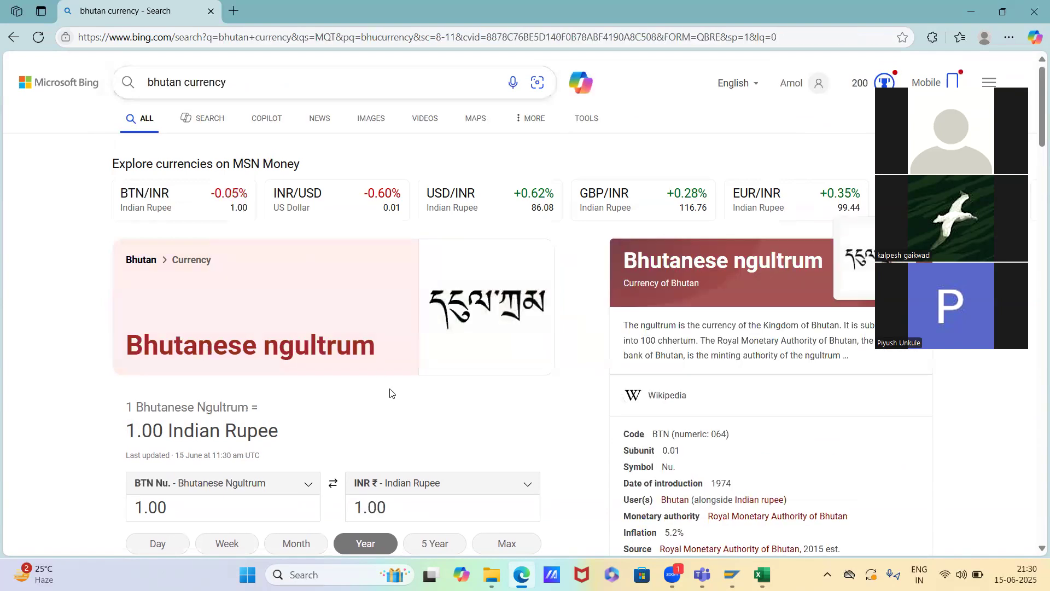
pyautogui.scroll(-3, 391, 394)
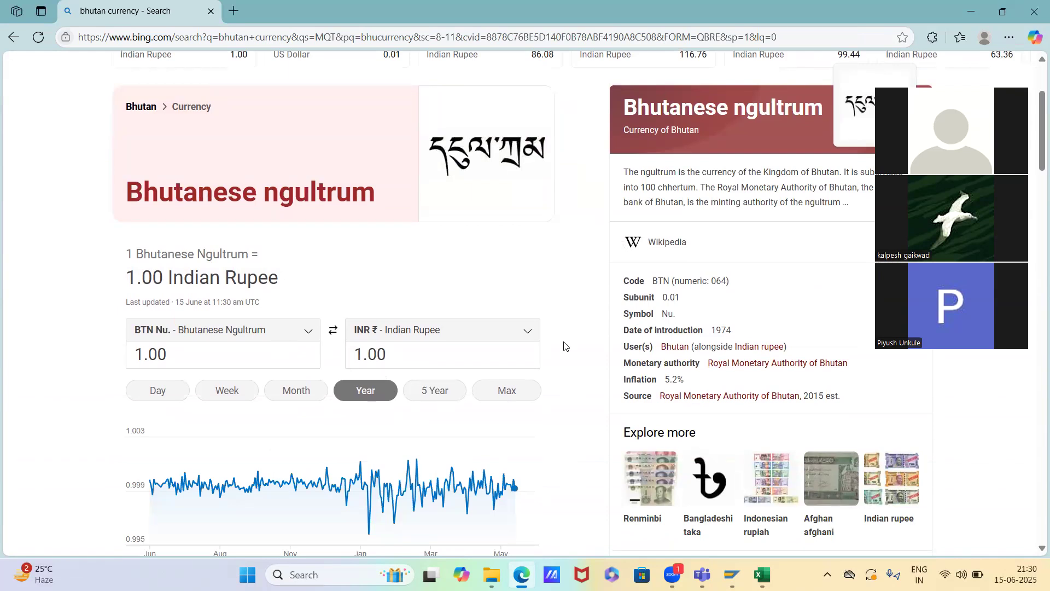
# Switch back to SAP and try to open the MWST condition records with the Domestic Taxes key combination
pyautogui.hotkey('alt', 'Tab')
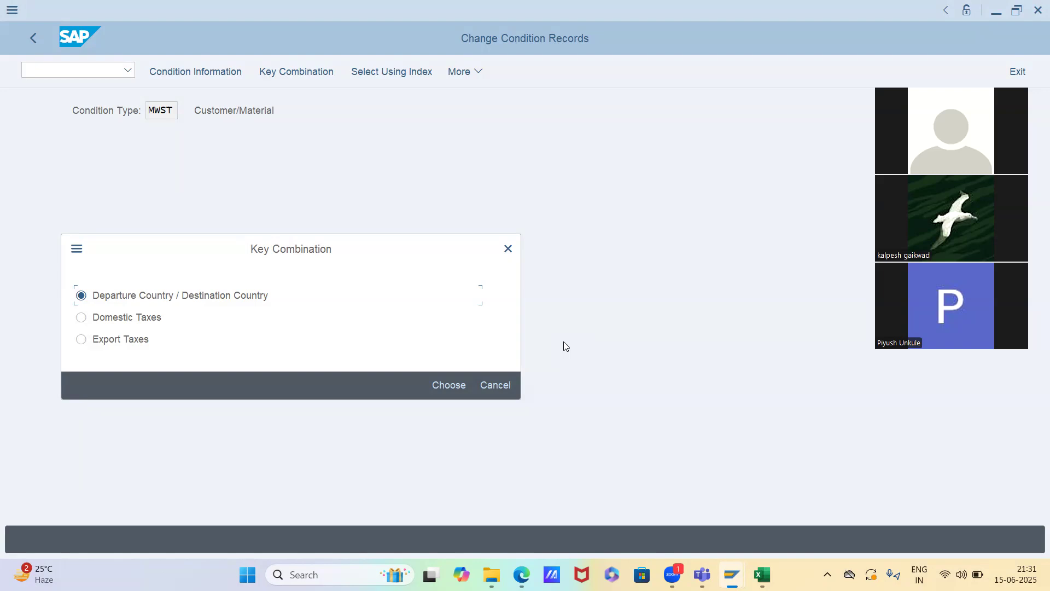
pyautogui.click(129, 323)
pyautogui.click(179, 301)
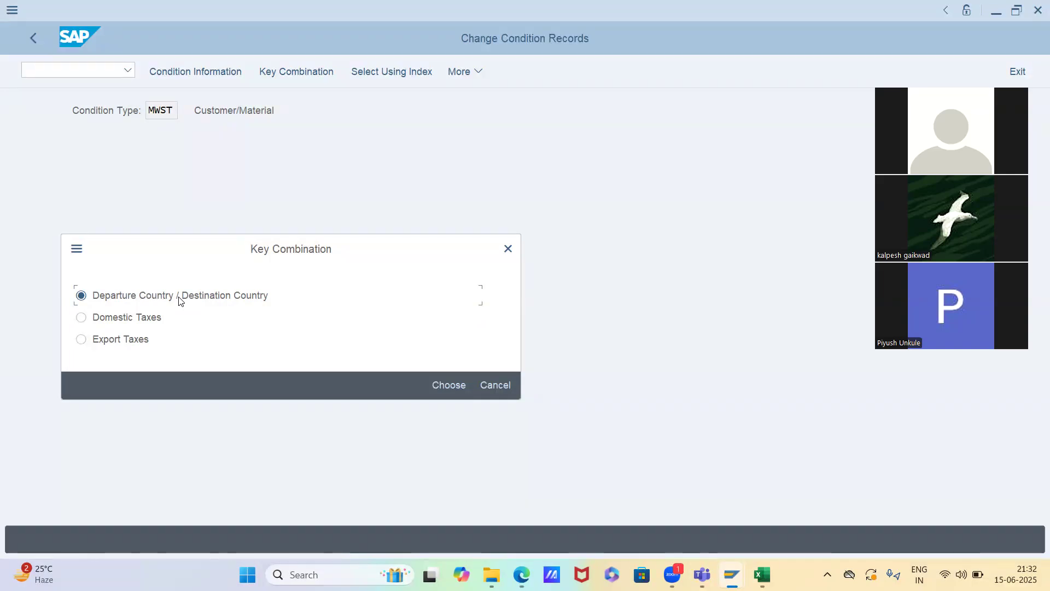
pyautogui.press('Down')
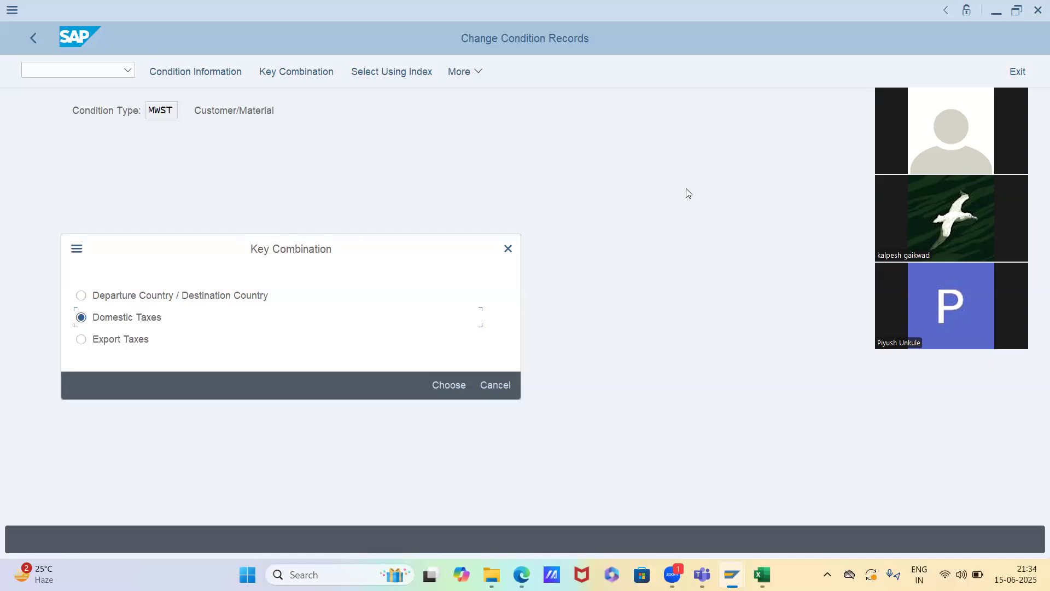
pyautogui.click(445, 385)
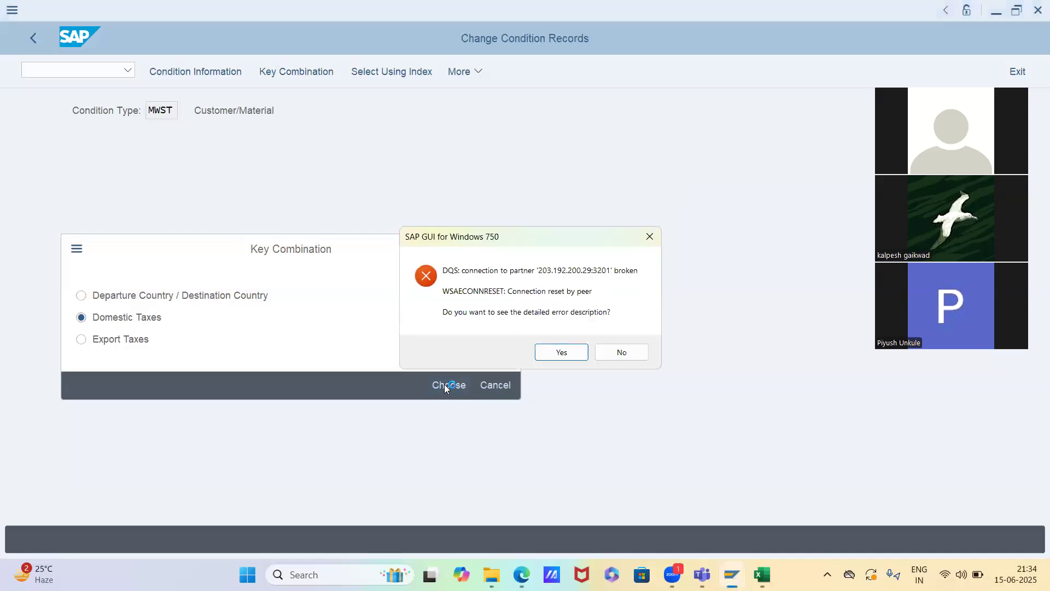
pyautogui.press('Return')
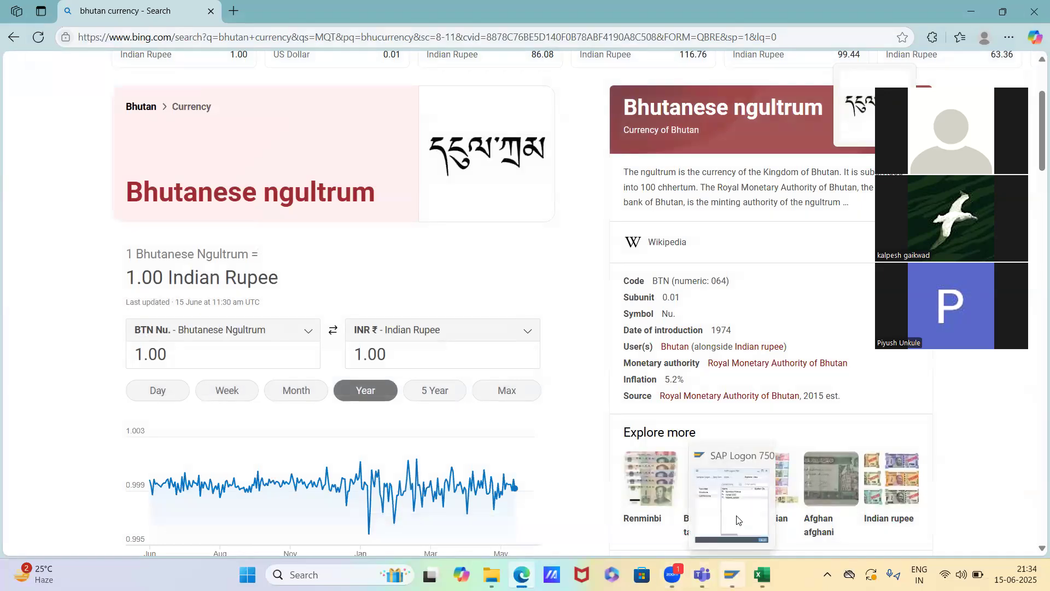
# Switch to SAP Logon and log on to VISHAL HANA as SAPSD with the account password, ending any other logons
pyautogui.click(732, 574)
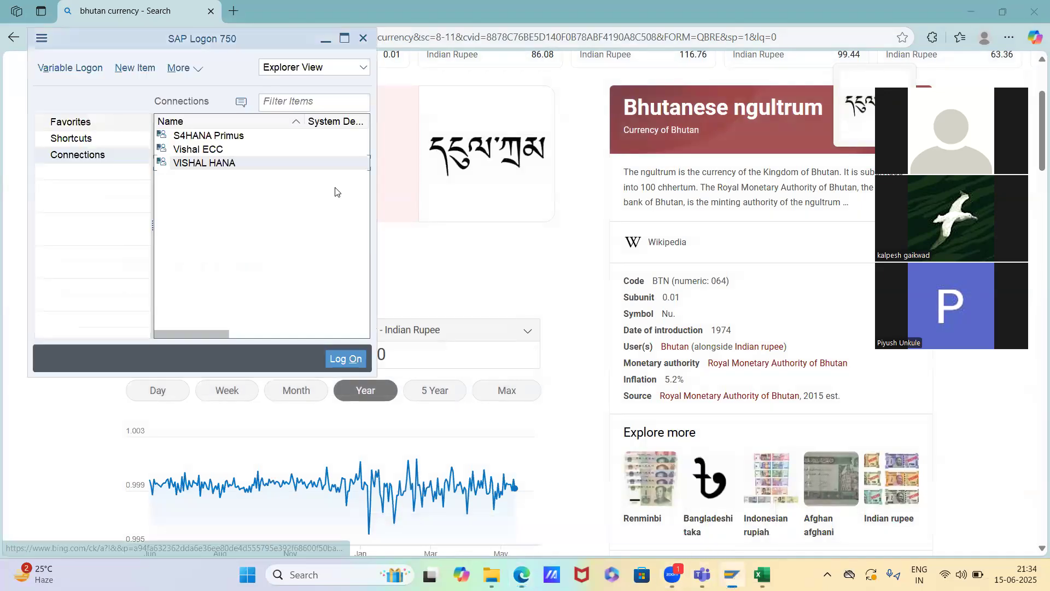
pyautogui.doubleClick(242, 159)
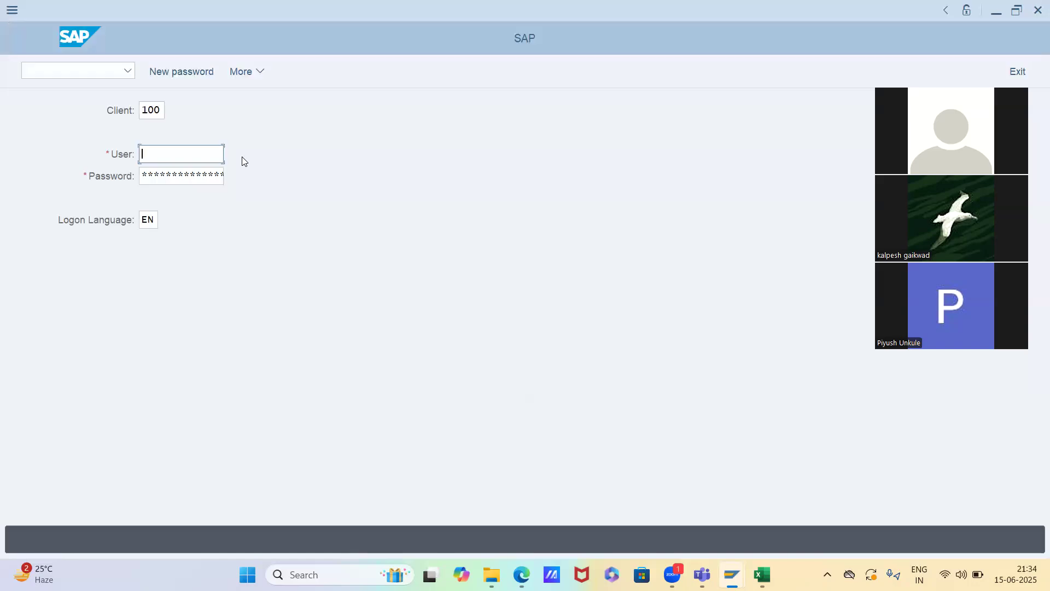
pyautogui.press('Down')
pyautogui.press('Return')
pyautogui.press('Tab')
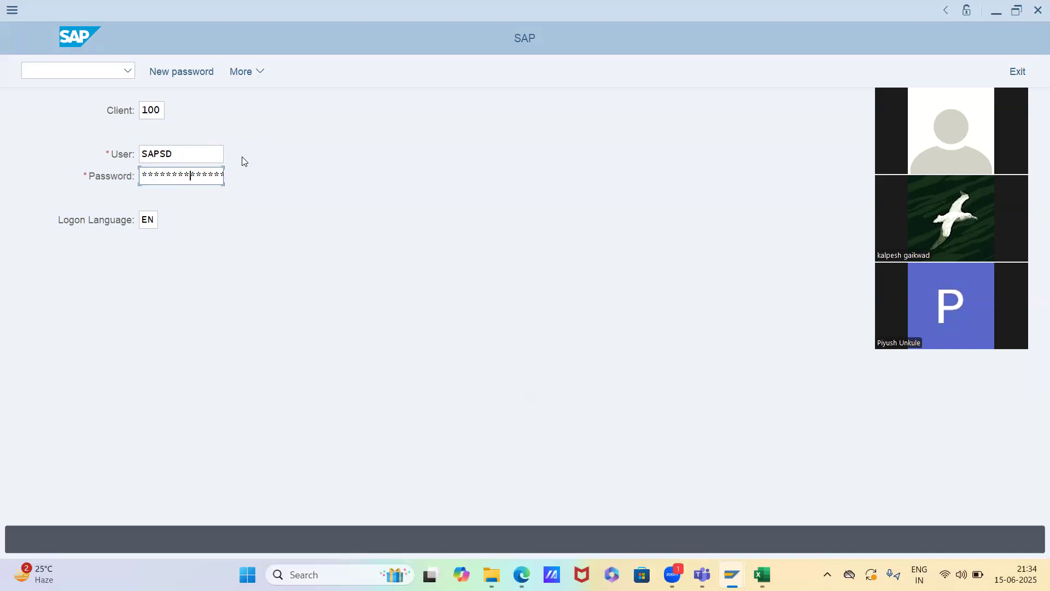
pyautogui.press('Return')
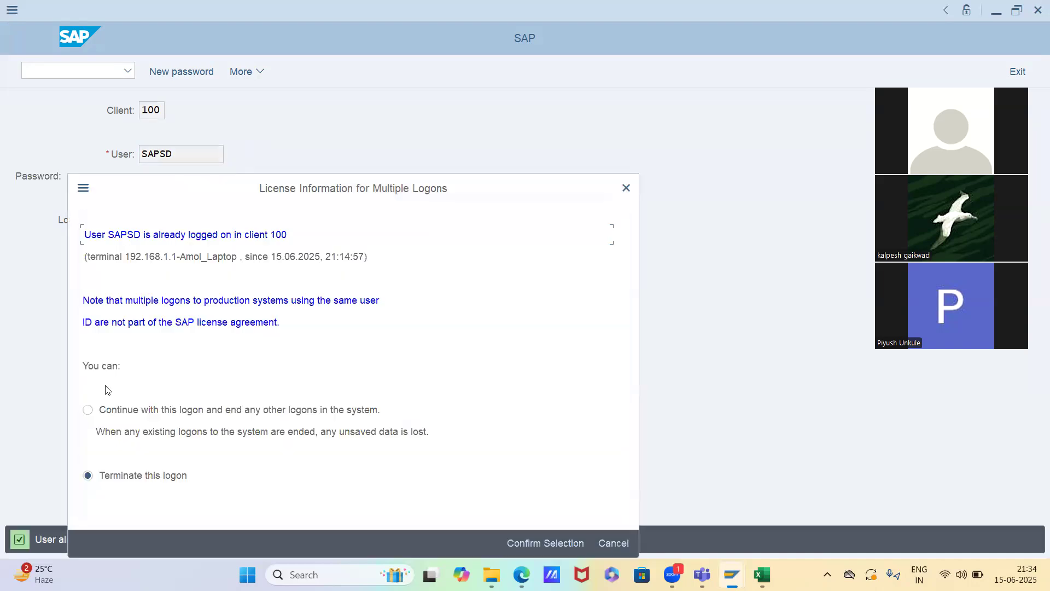
pyautogui.click(118, 414)
pyautogui.press('Return')
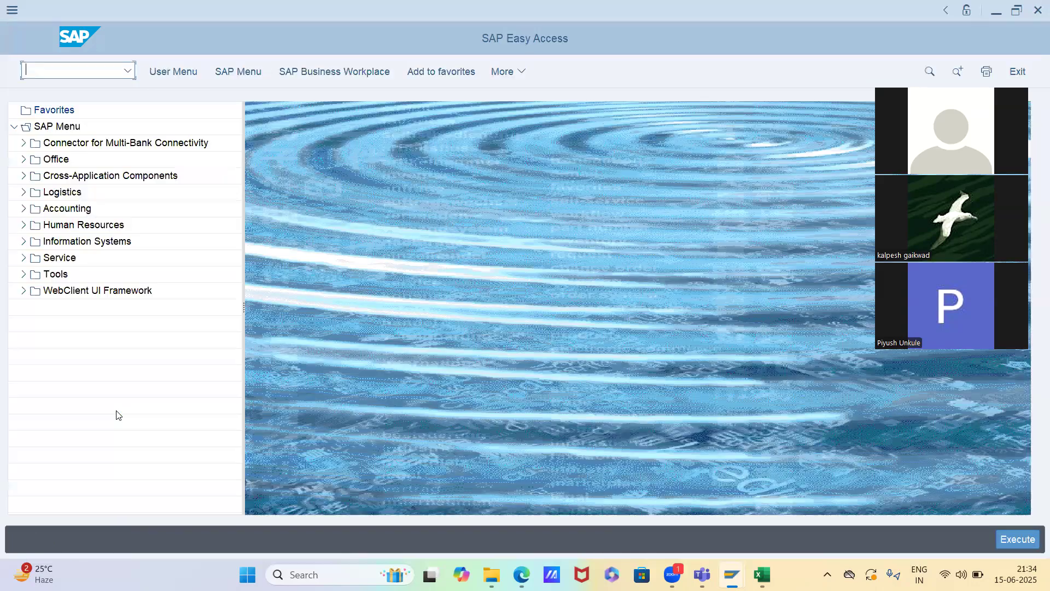
# Start VK11 for condition type MWST with the Domestic Taxes key combination and set the departure country to IN
pyautogui.write('vk11')
pyautogui.press('Return')
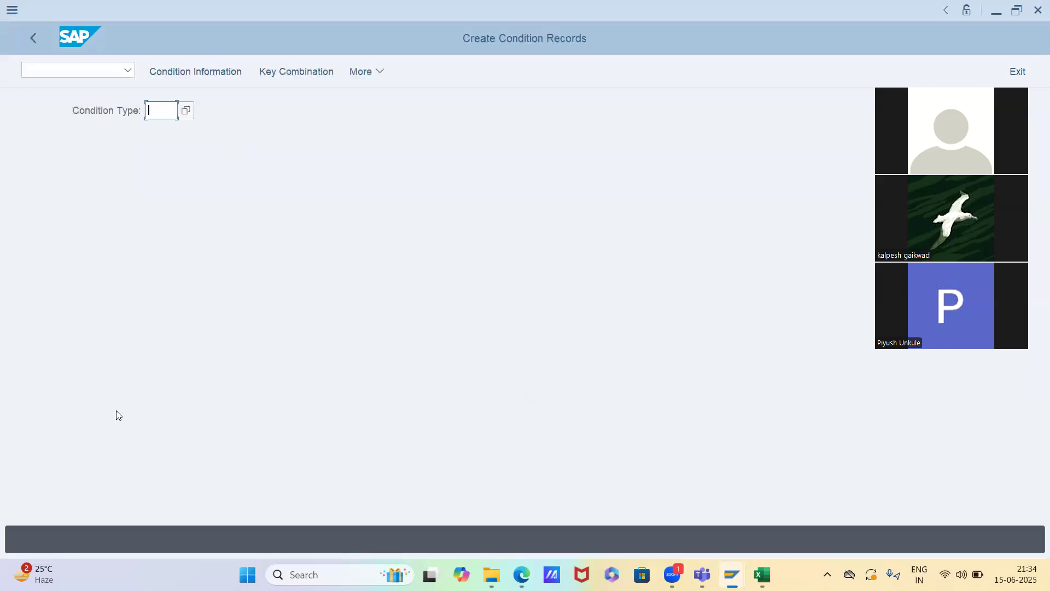
pyautogui.press('BackSpace')
pyautogui.press('Down')
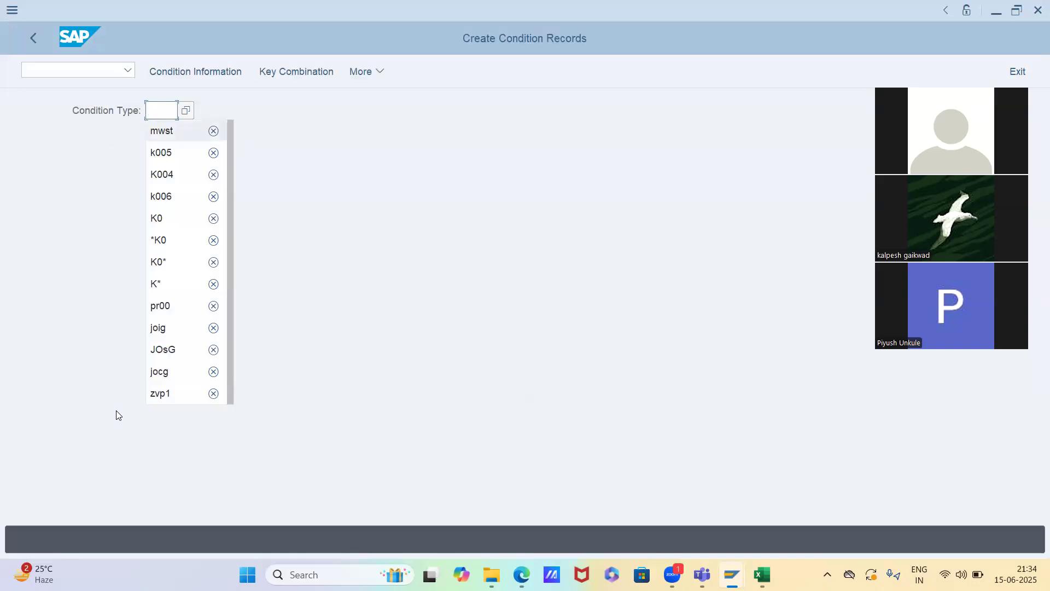
pyautogui.press('Return')
pyautogui.press('Return')
pyautogui.press('Down')
pyautogui.press('Return')
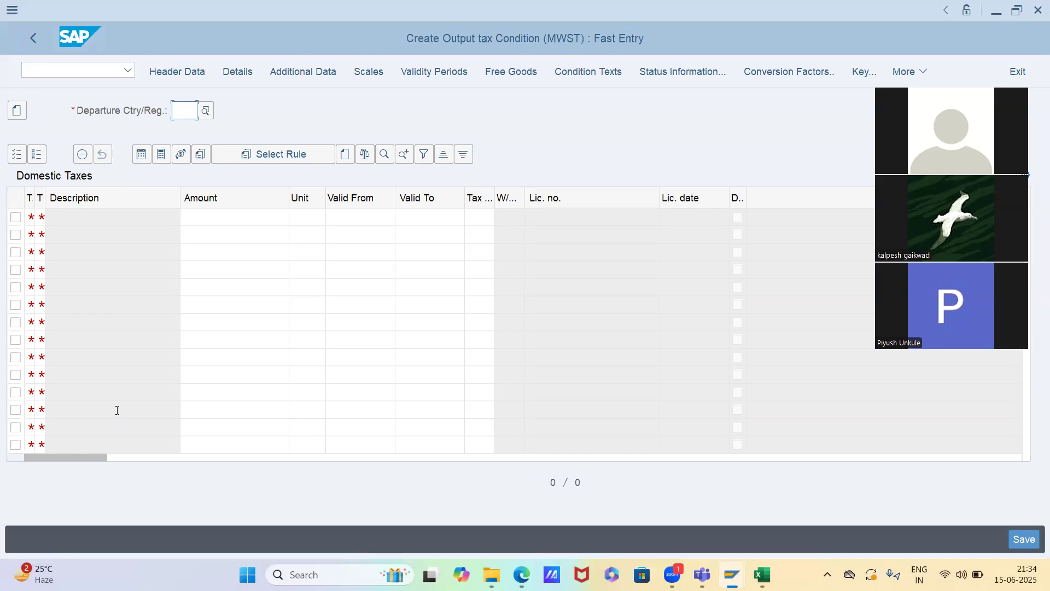
pyautogui.write('in')
pyautogui.press('Return')
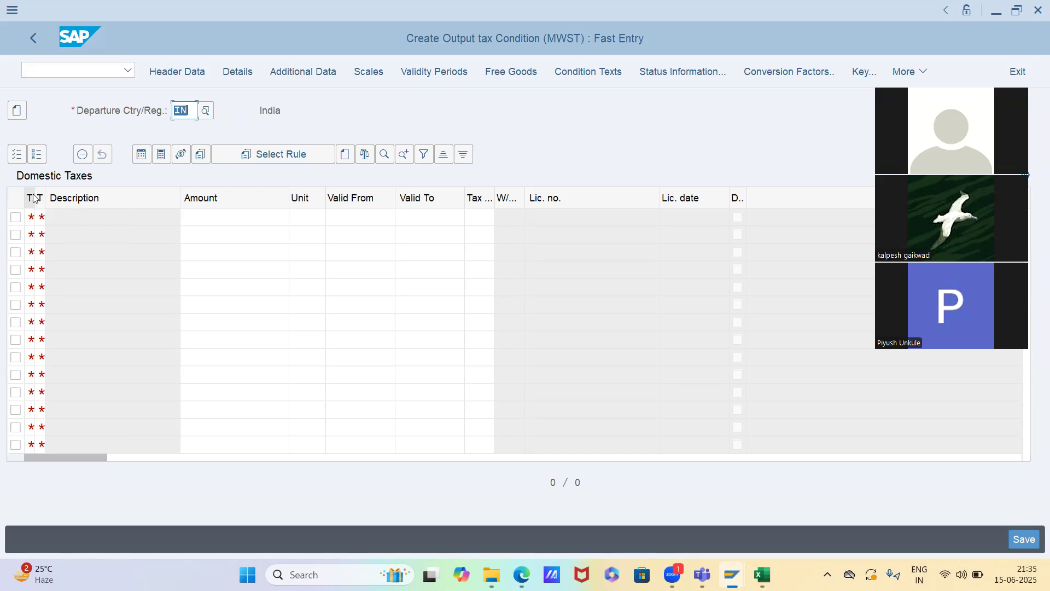
# Open business partner maintenance (BP) in a new session, keeping the MWST condition entry open
pyautogui.hotkey('alt', 'Tab')
pyautogui.hotkey('alt', 'shift', 'Tab')
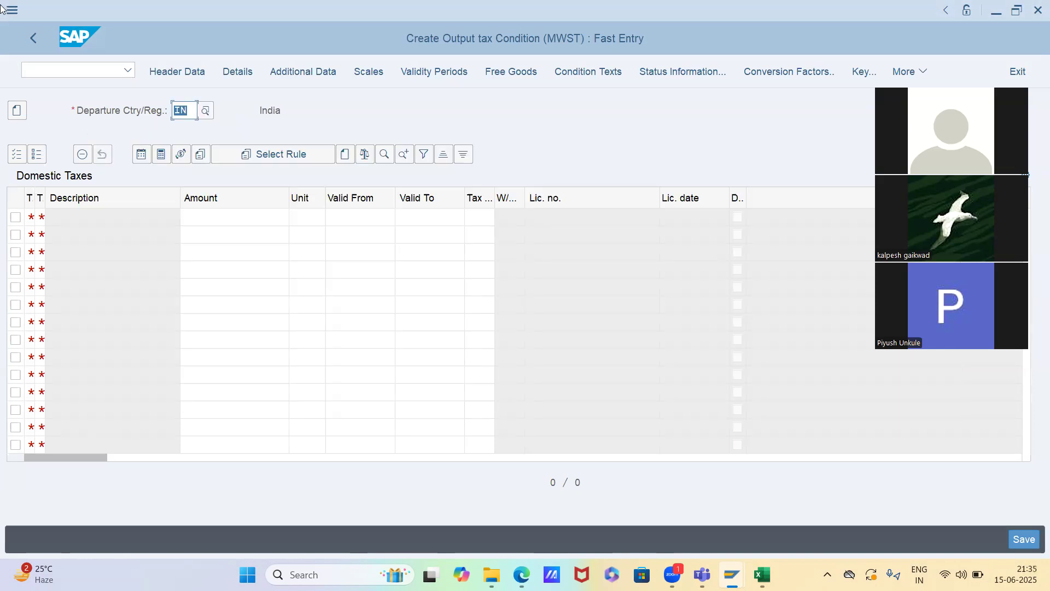
pyautogui.click(45, 72)
pyautogui.write('/obp')
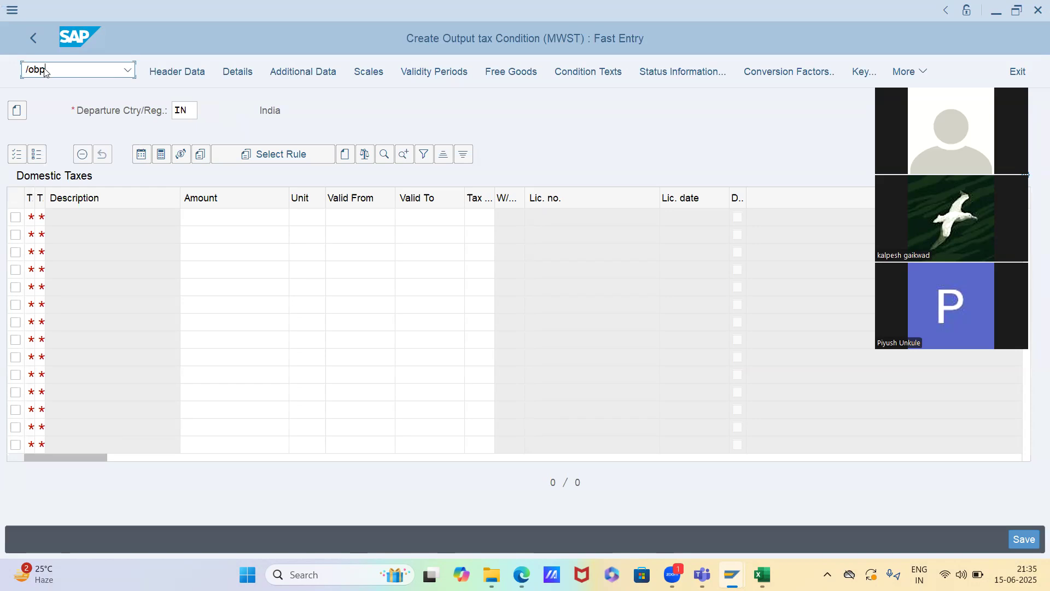
pyautogui.press('Return')
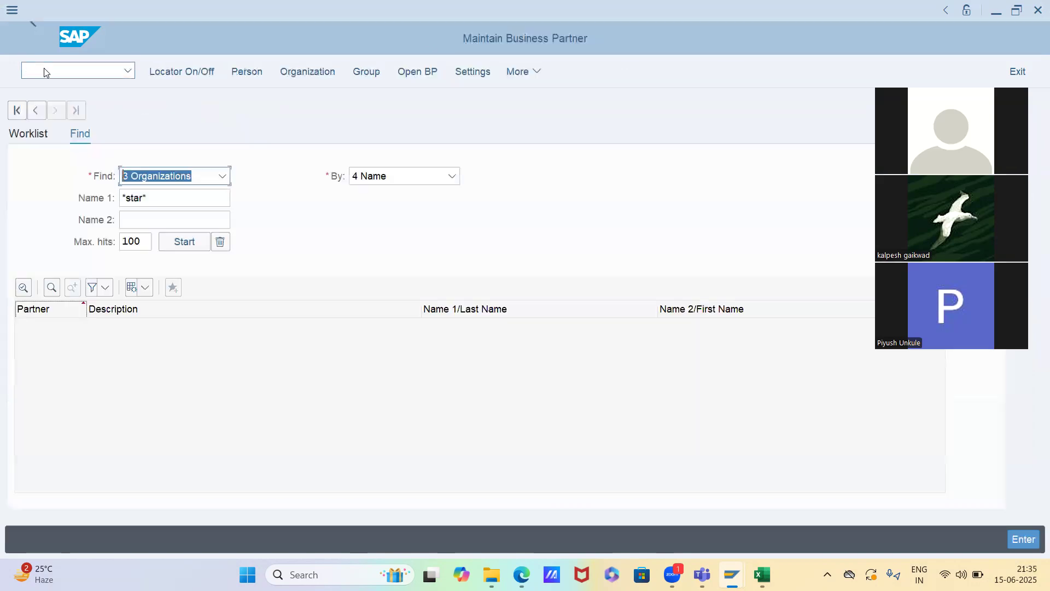
# Search organizations by the name "*novel*" and open the Novel chem industries business partner
pyautogui.press('Tab')
pyautogui.press('Tab')
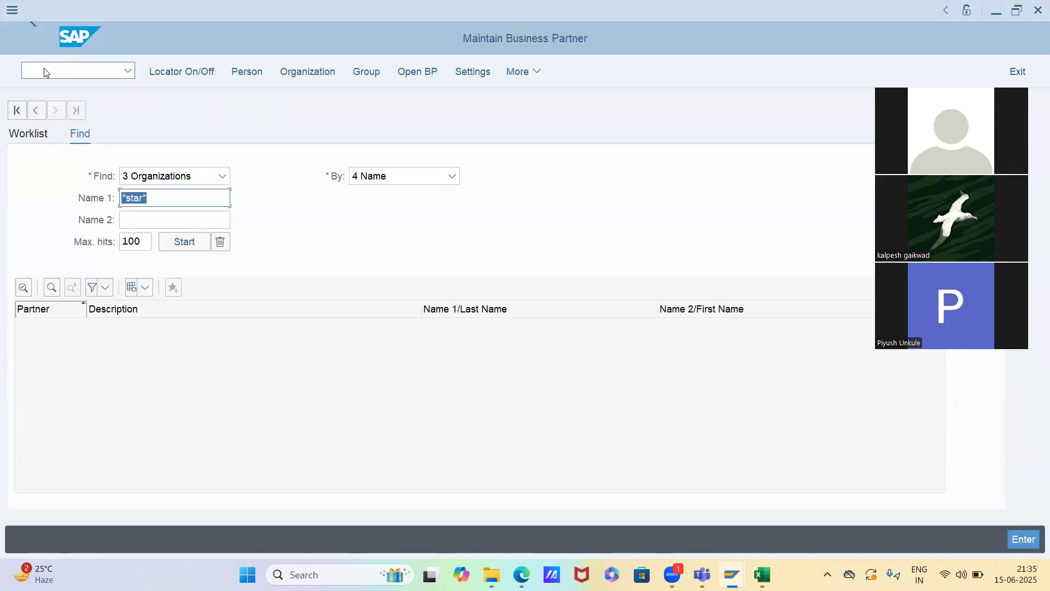
pyautogui.press('BackSpace')
pyautogui.press('Down')
pyautogui.press('Down')
pyautogui.press('Return')
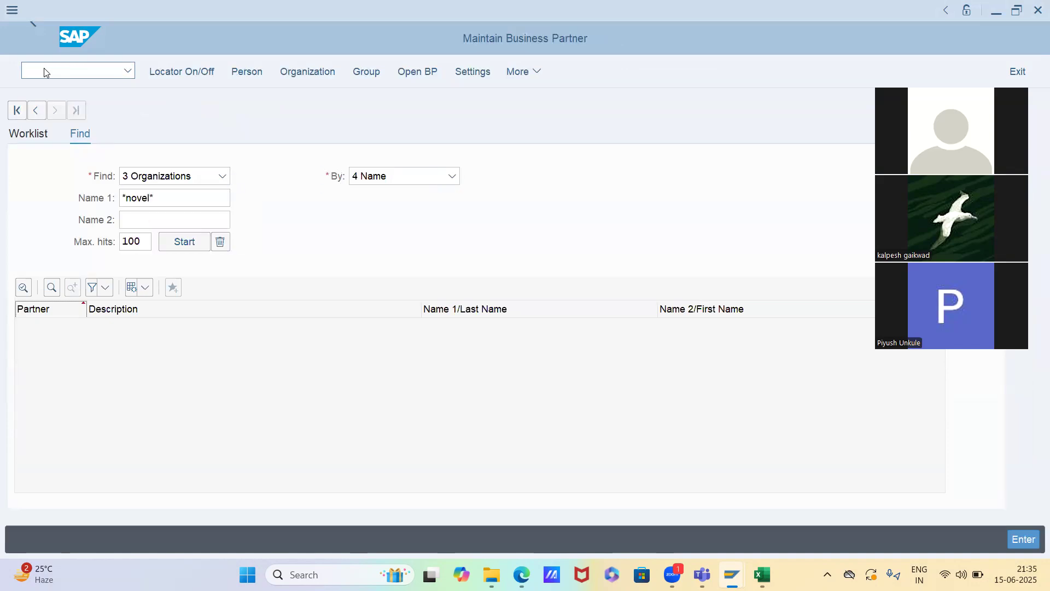
pyautogui.press('Return')
pyautogui.doubleClick(121, 322)
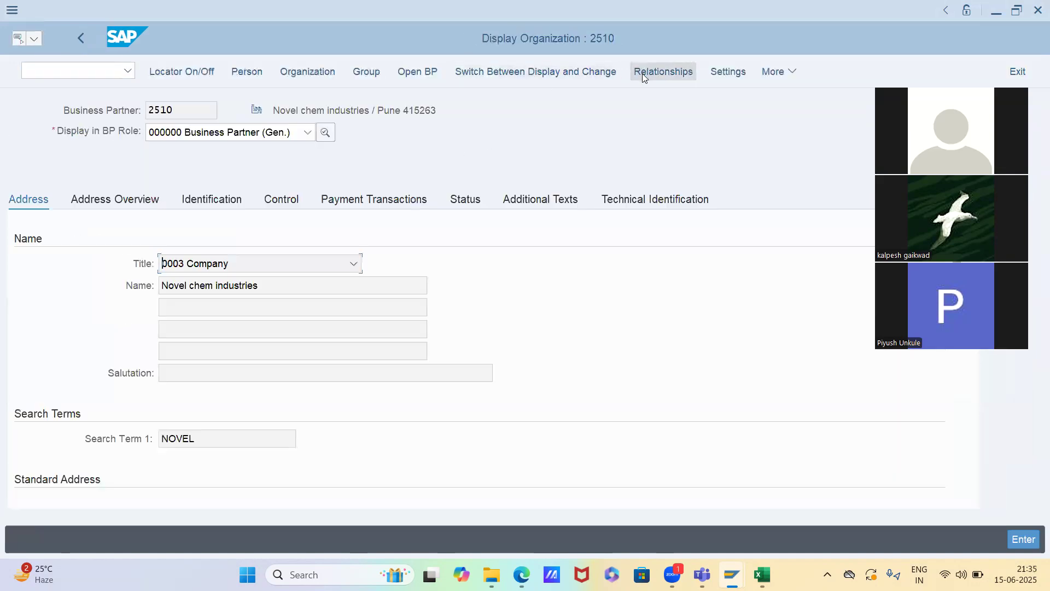
# Display the partner in role FLCU01 Customer and examine the output tax classifications in its sales area billing data
pyautogui.click(254, 145)
pyautogui.click(239, 195)
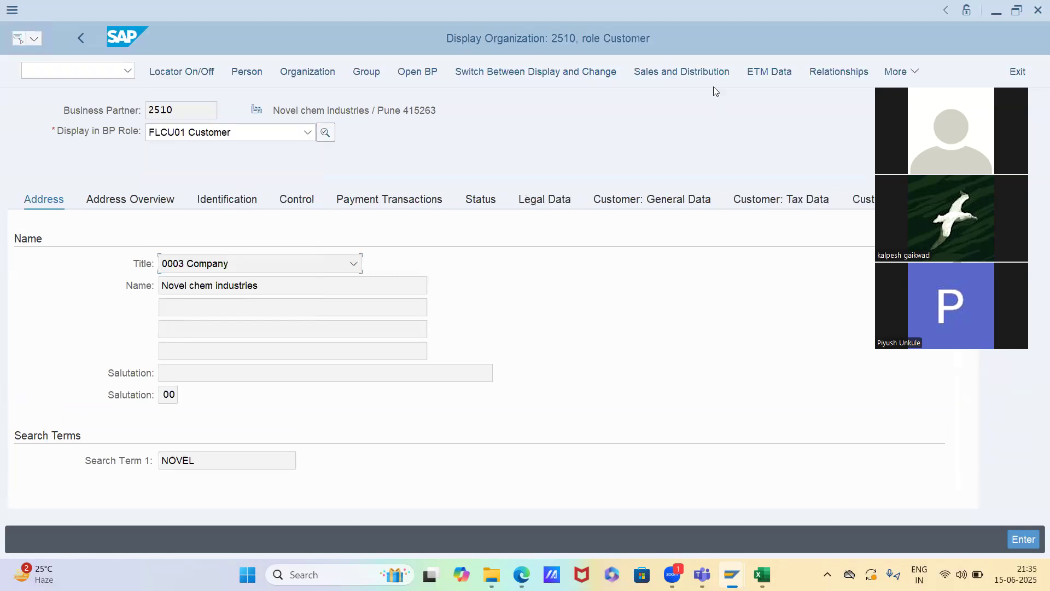
pyautogui.click(700, 67)
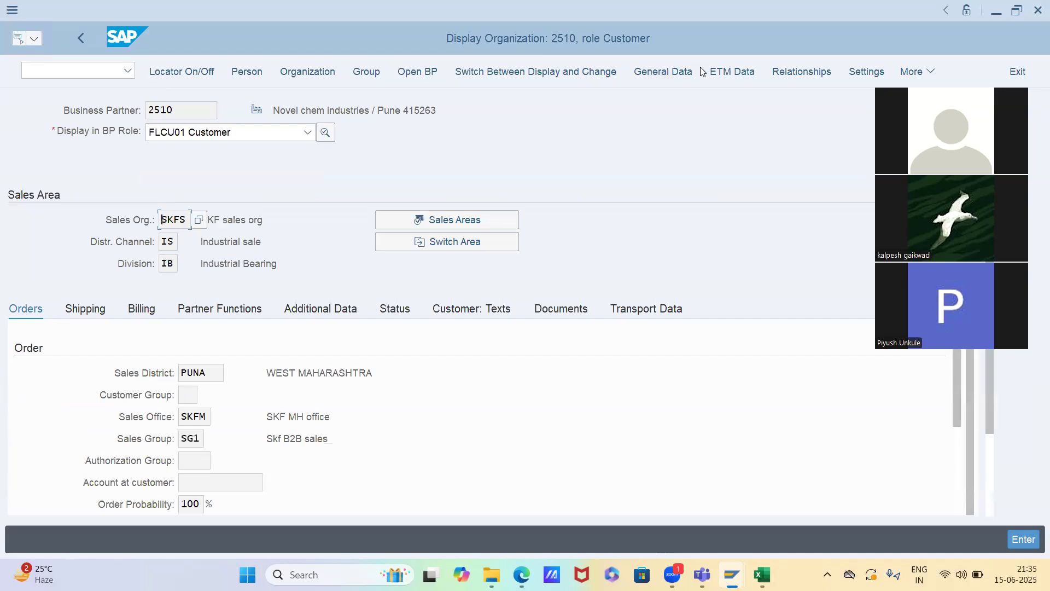
pyautogui.click(149, 311)
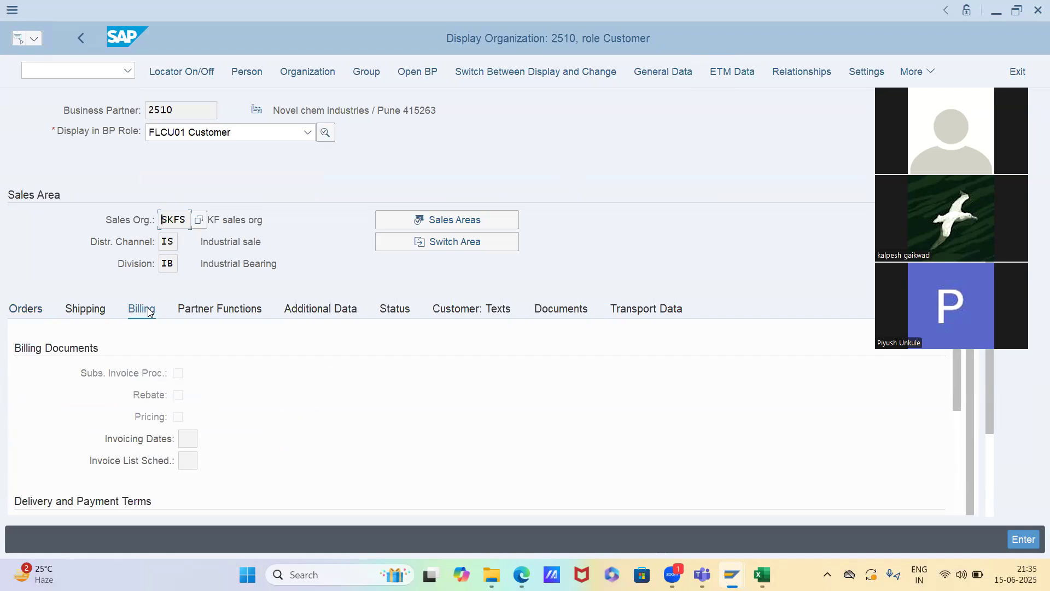
pyautogui.click(97, 319)
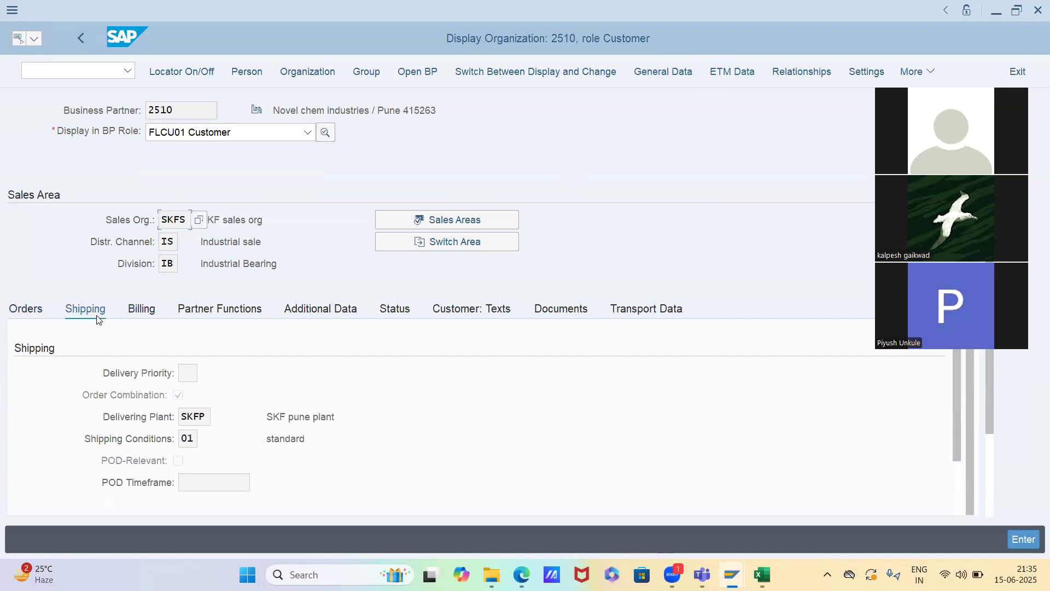
pyautogui.click(153, 312)
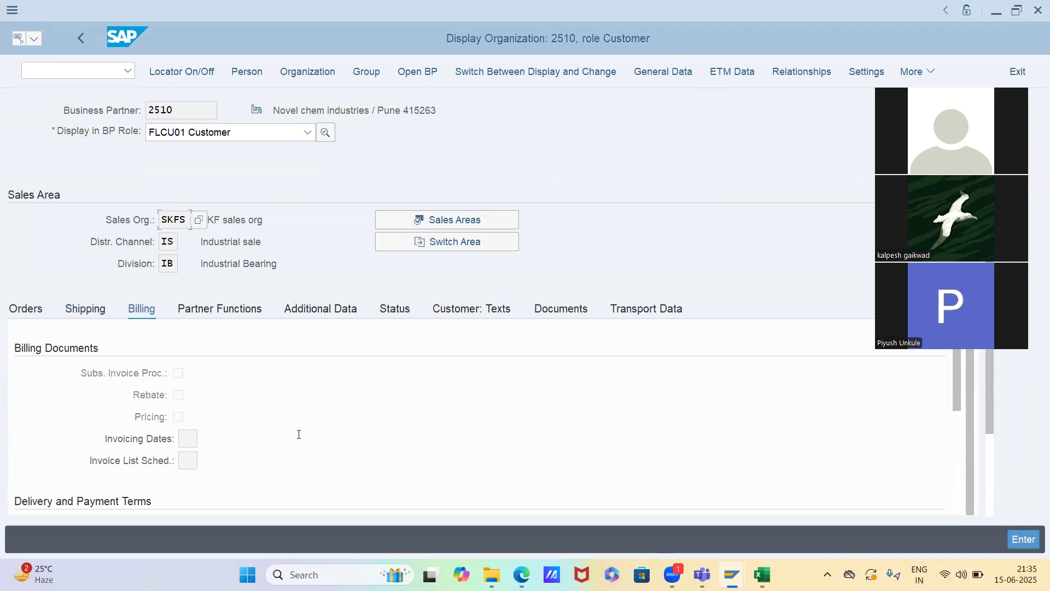
pyautogui.scroll(-2, 298, 434)
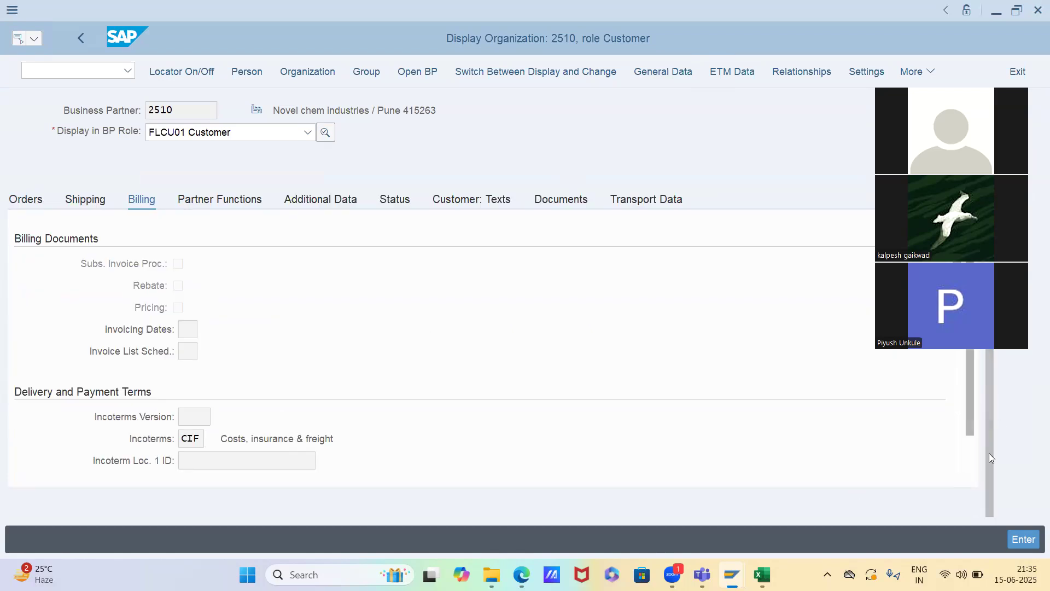
pyautogui.scroll(-1, 990, 455)
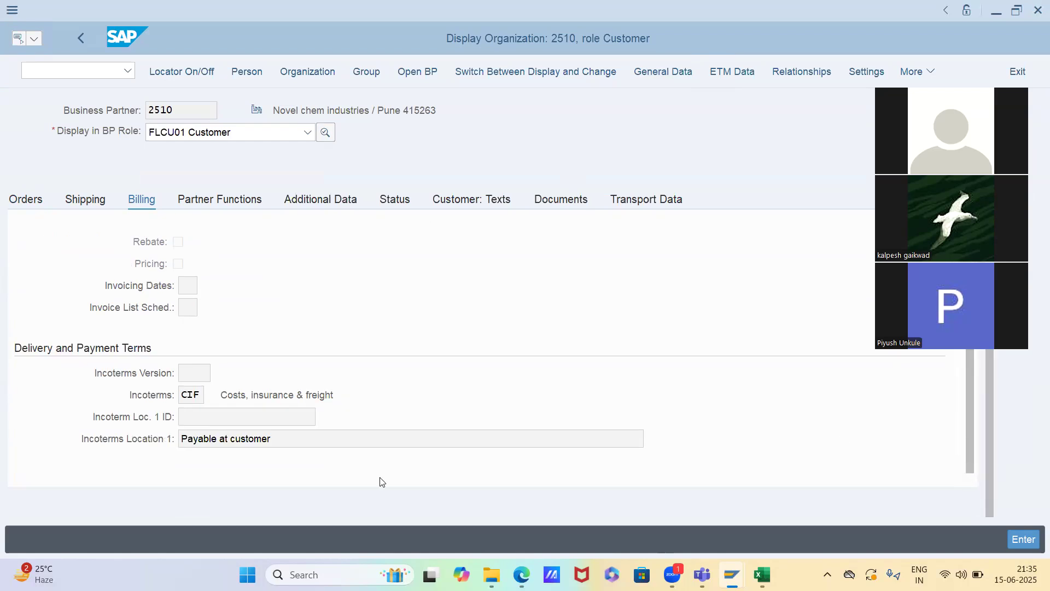
pyautogui.scroll(-5, 199, 398)
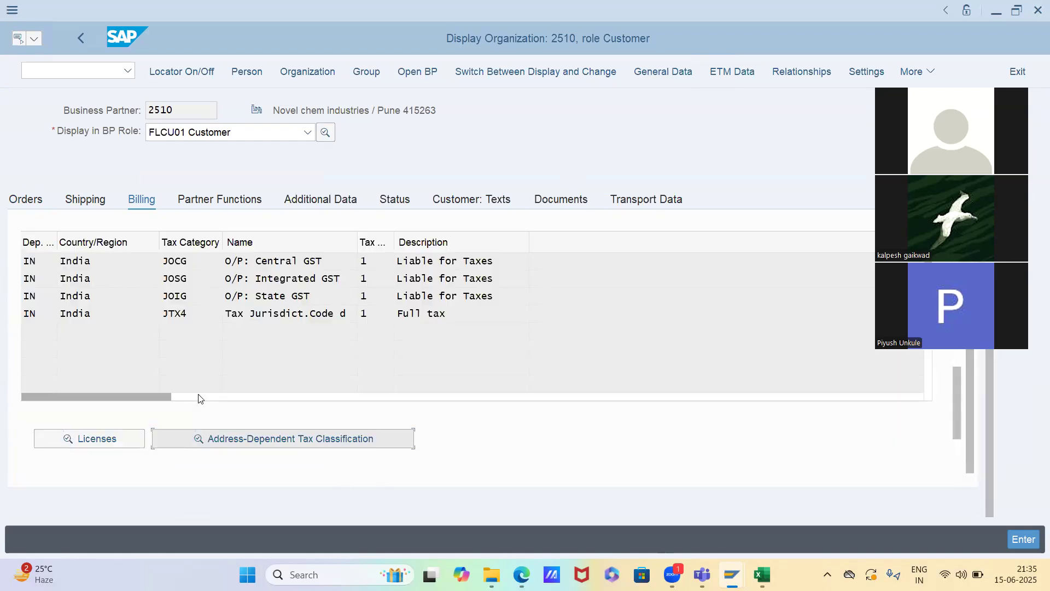
pyautogui.click(184, 262)
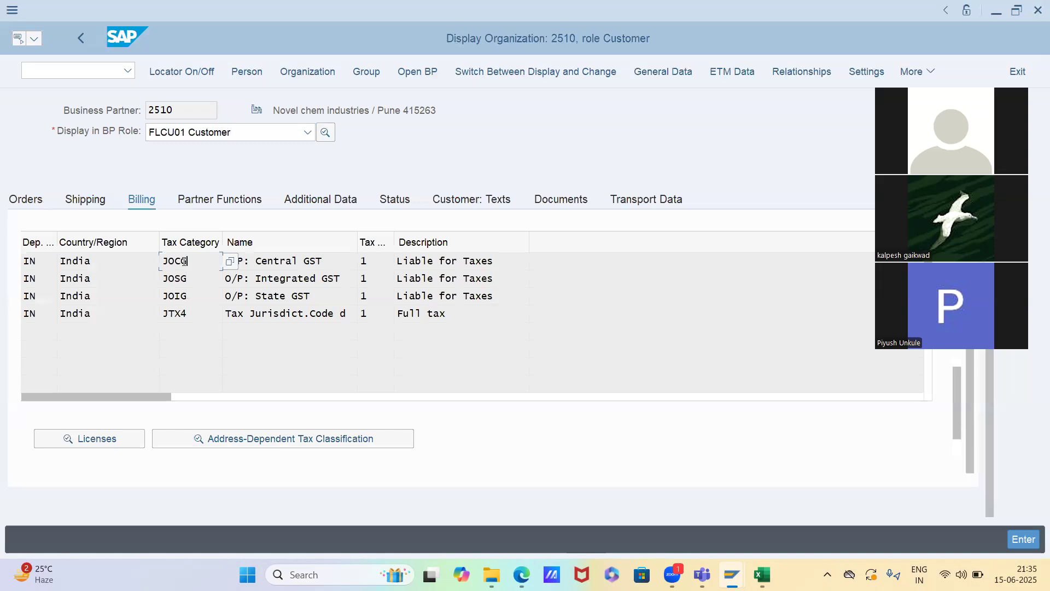
pyautogui.click(368, 262)
# Return to the MWST fast entry and enter customer tax classification 1 in the first Domestic Taxes row
pyautogui.hotkey('alt', 'Tab')
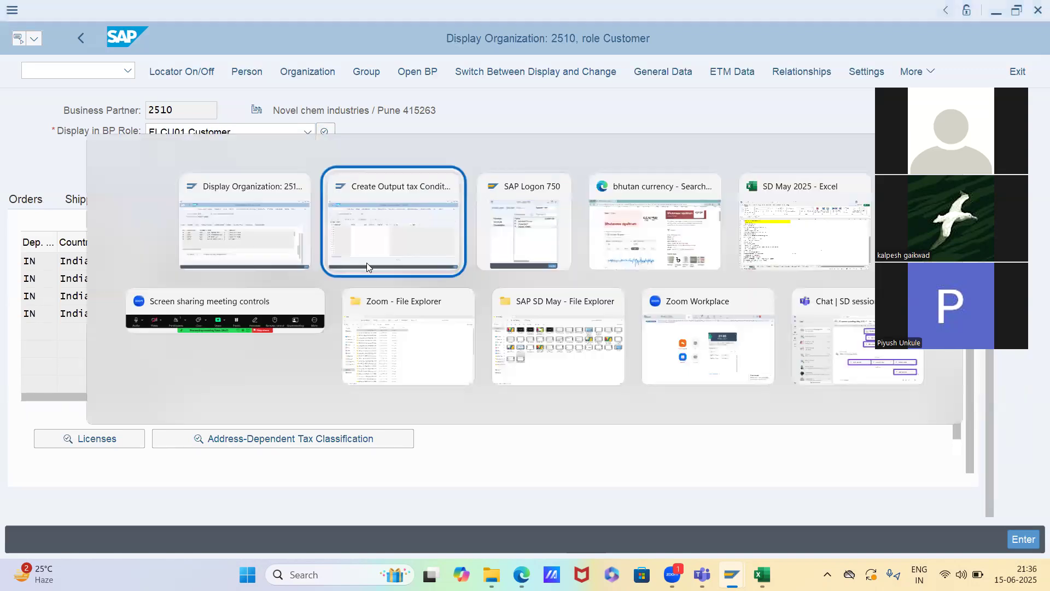
pyautogui.click(32, 217)
pyautogui.write('1')
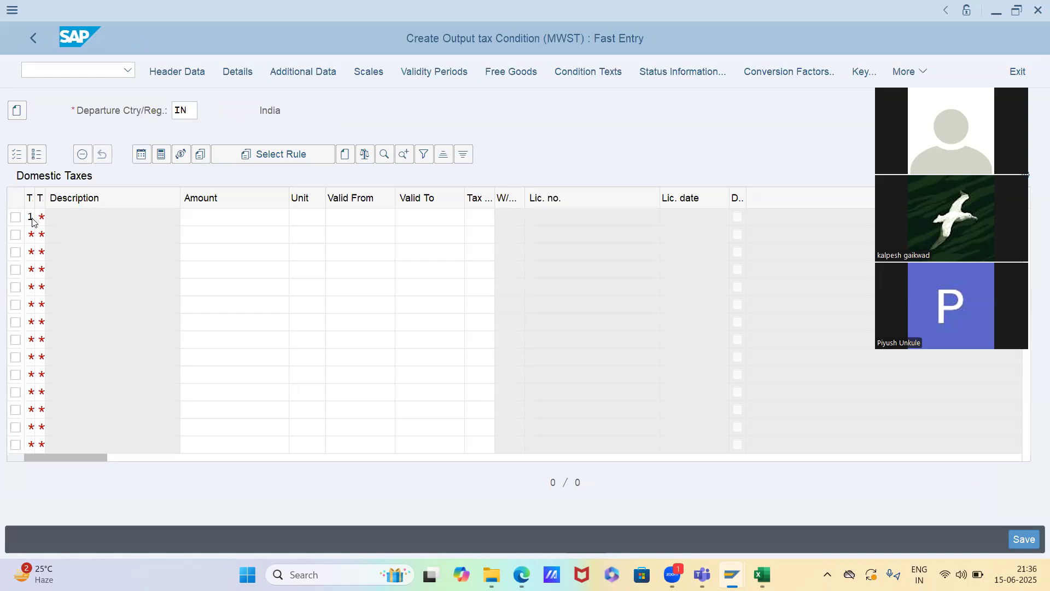
pyautogui.press('Return')
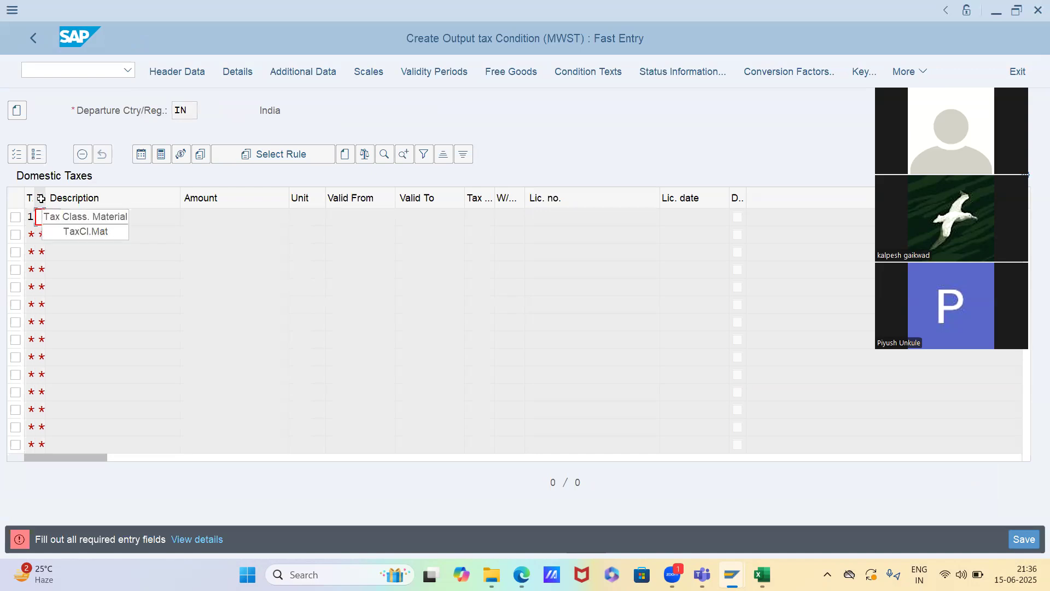
# Return to the business partner session and try to start the material display transaction MM03 from there
pyautogui.hotkey('alt', 'Tab')
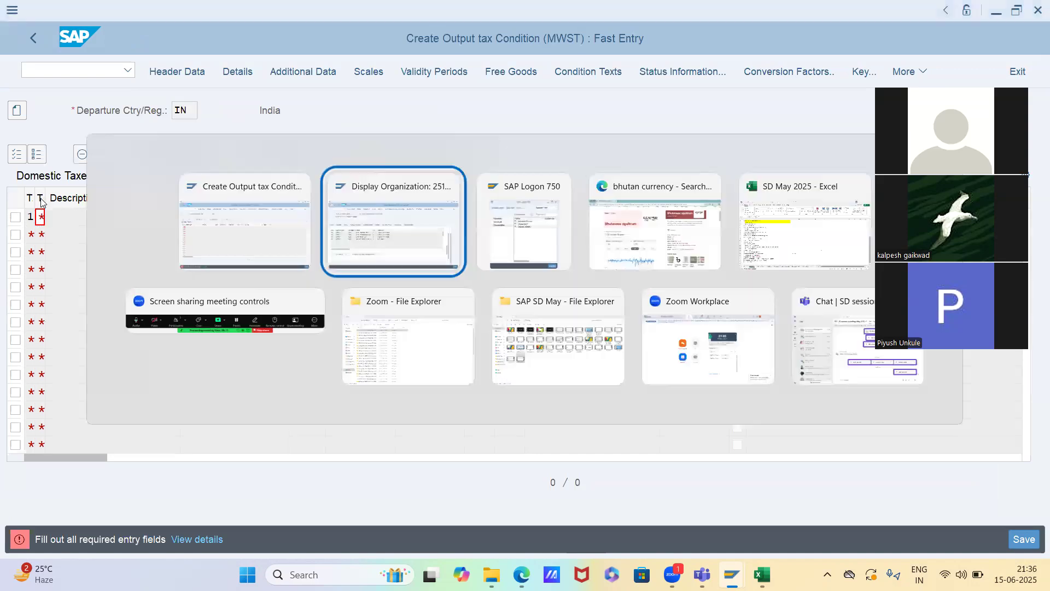
pyautogui.click(34, 76)
pyautogui.write('/mm03')
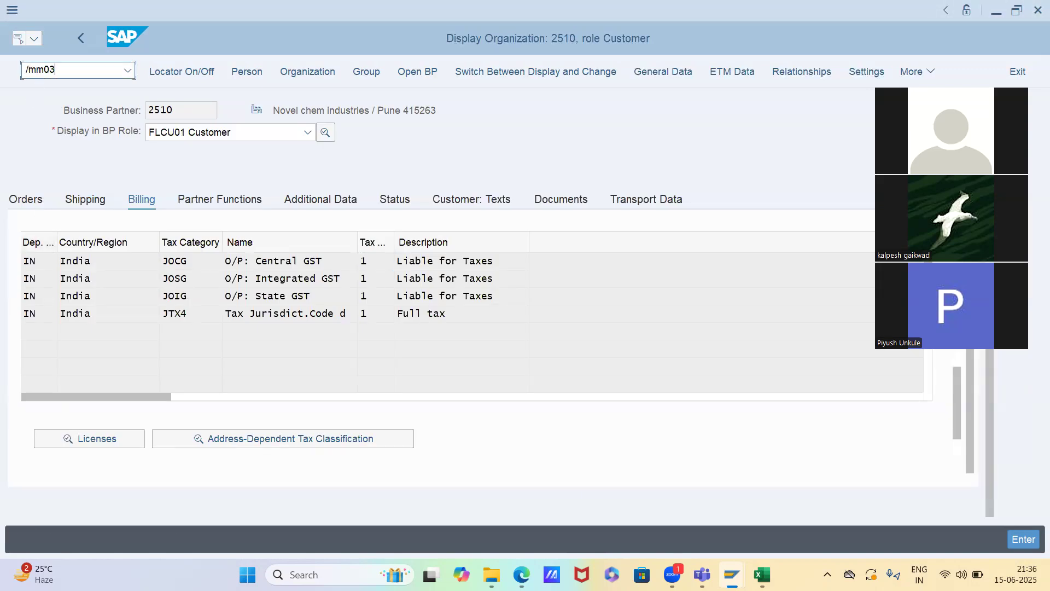
pyautogui.press('Return')
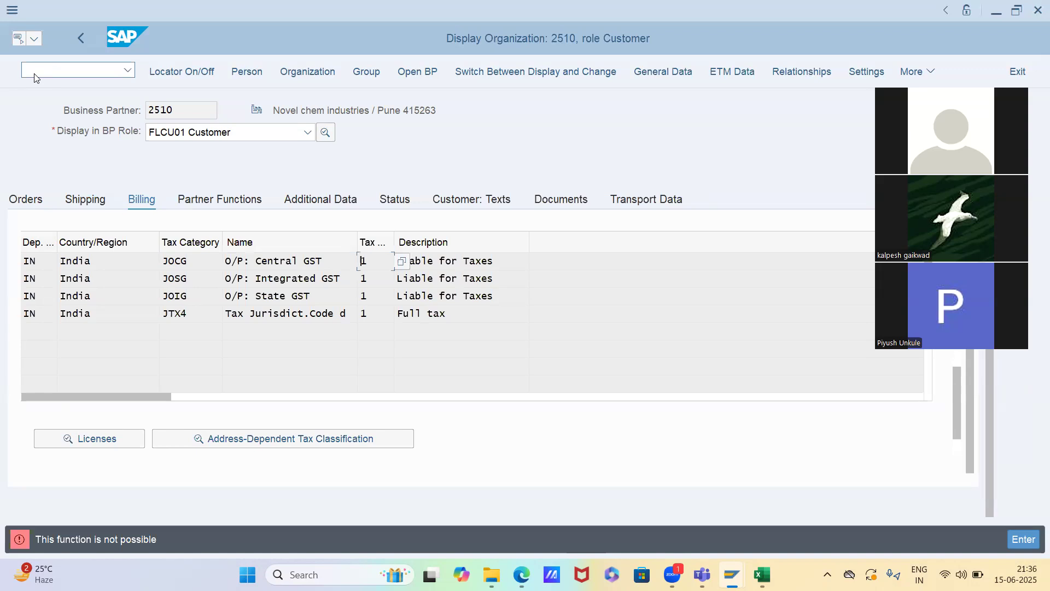
pyautogui.click(35, 75)
pyautogui.write('/mm03')
pyautogui.press('Return')
pyautogui.click(34, 75)
pyautogui.write('/0mm0')
pyautogui.press('Return')
# Open the material display transaction MM03 in a new session and call up the view selection for material 6522
pyautogui.click(34, 76)
pyautogui.write('/')
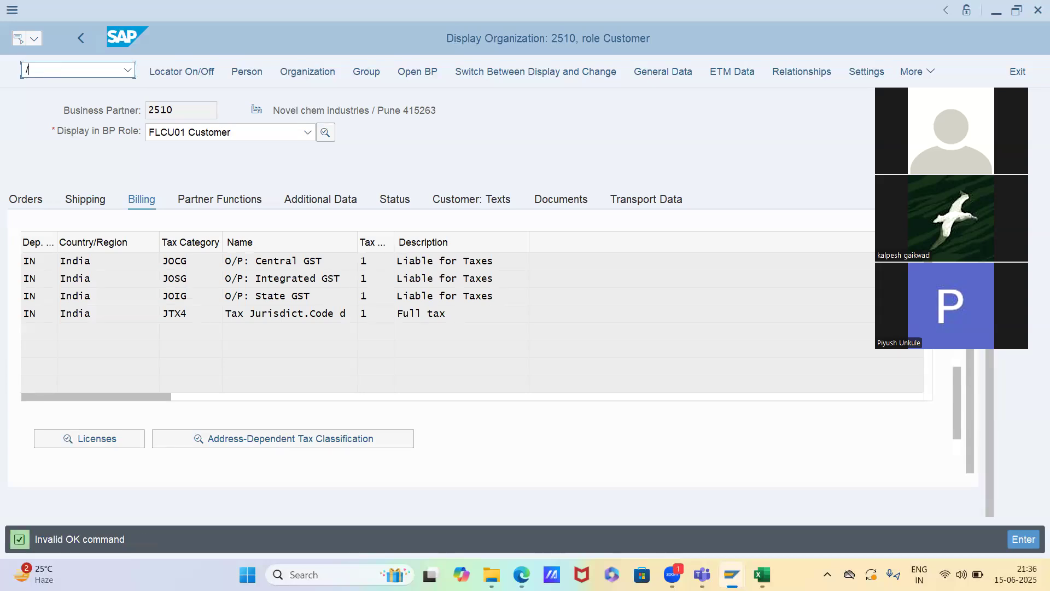
pyautogui.write('omm01')
pyautogui.press('Return')
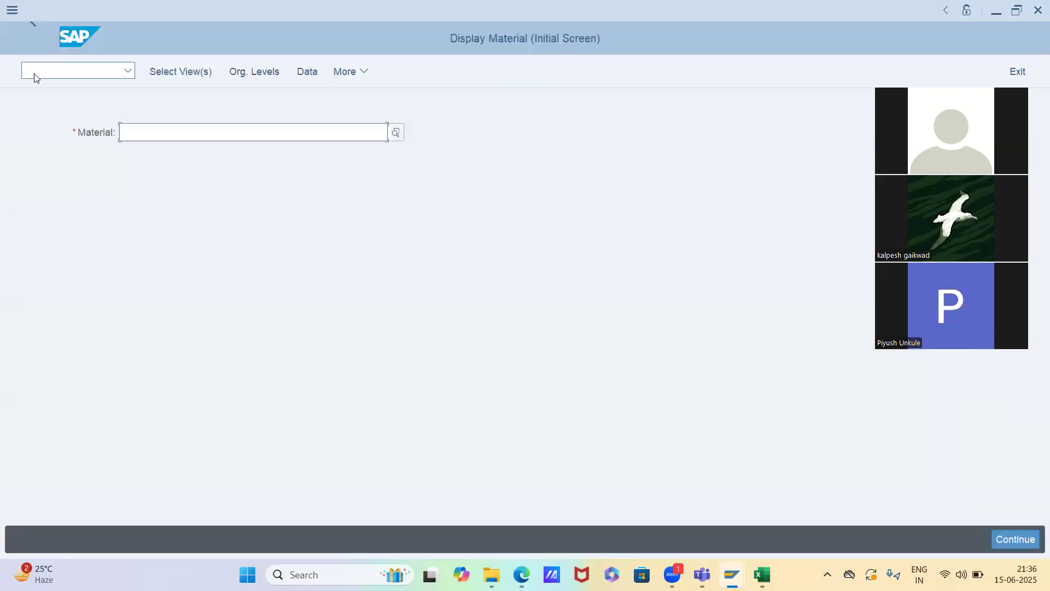
pyautogui.press('space')
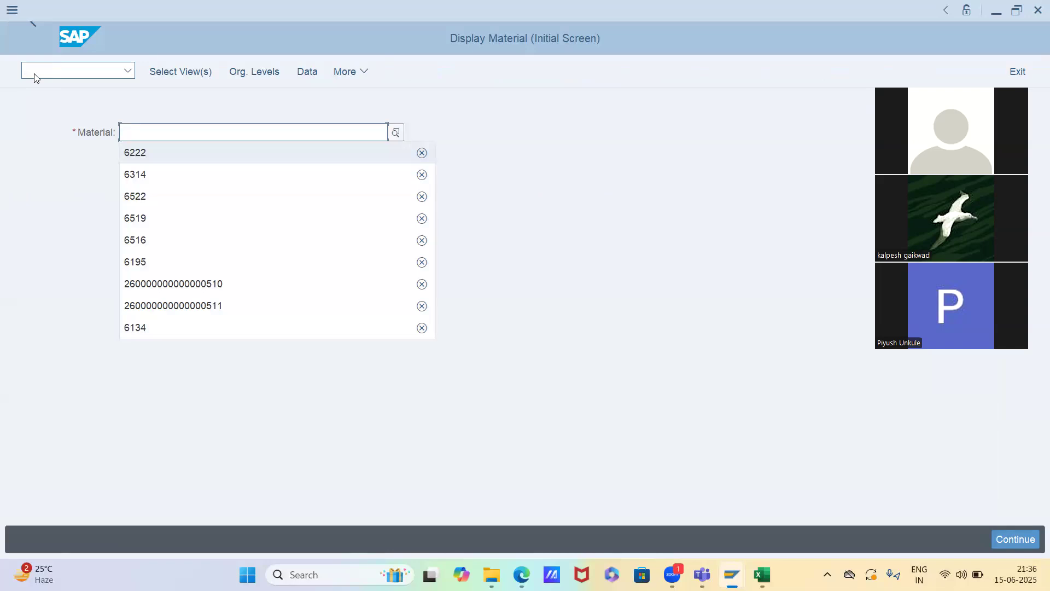
pyautogui.write('6522')
pyautogui.press('Return')
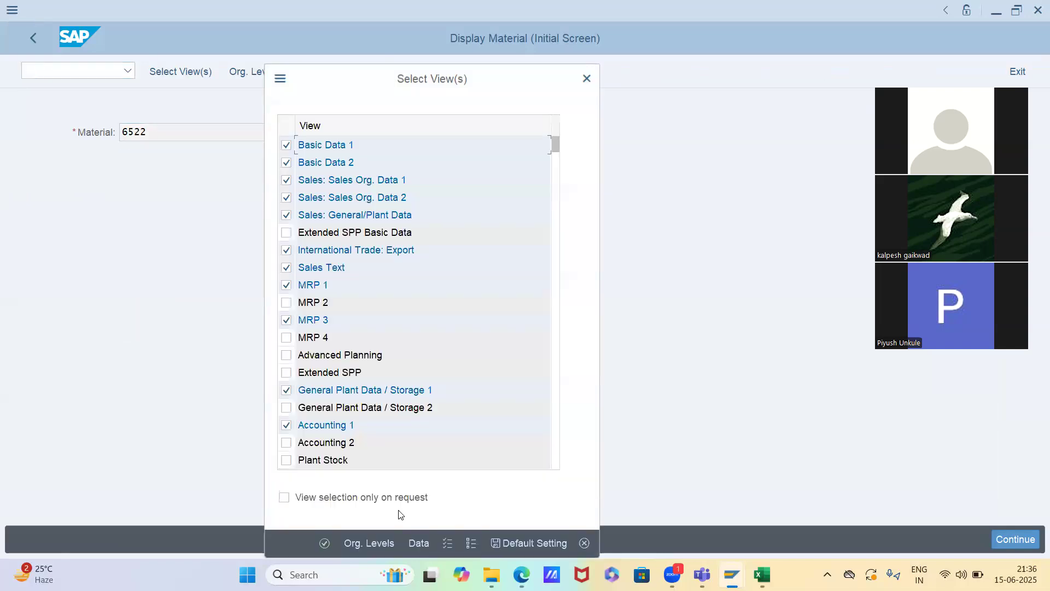
# Clear the preselected views and select only Sales: Sales Org. Data 1 and Sales: Sales Org. Data 2
pyautogui.click(472, 545)
pyautogui.click(286, 197)
pyautogui.click(285, 182)
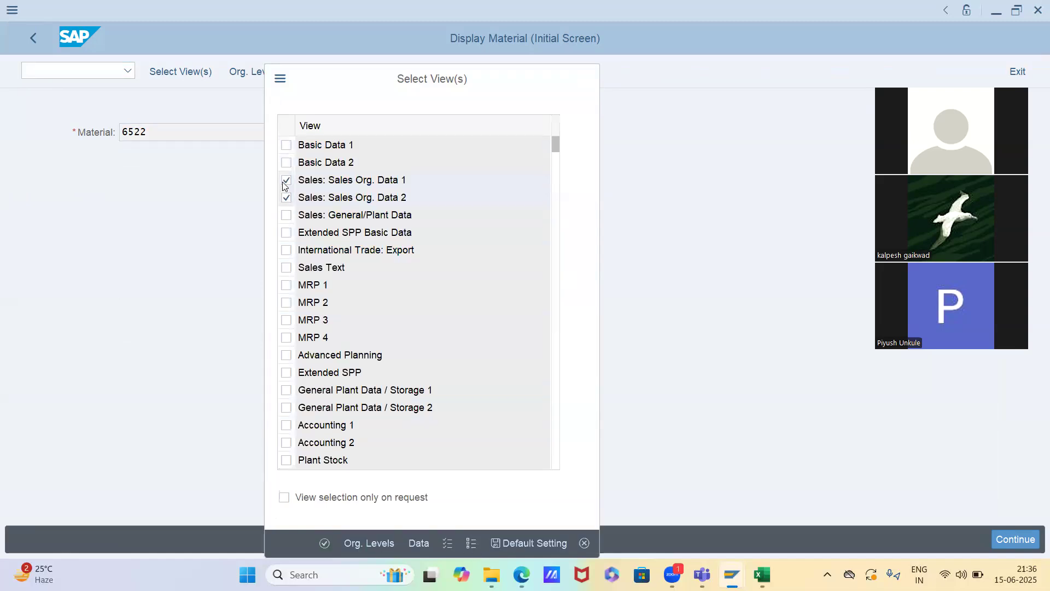
# Set plant SKFP, sales organization SKFS and distribution channel IS for material 6522 and display the tax data in Sales: sales org. 1
pyautogui.press('Return')
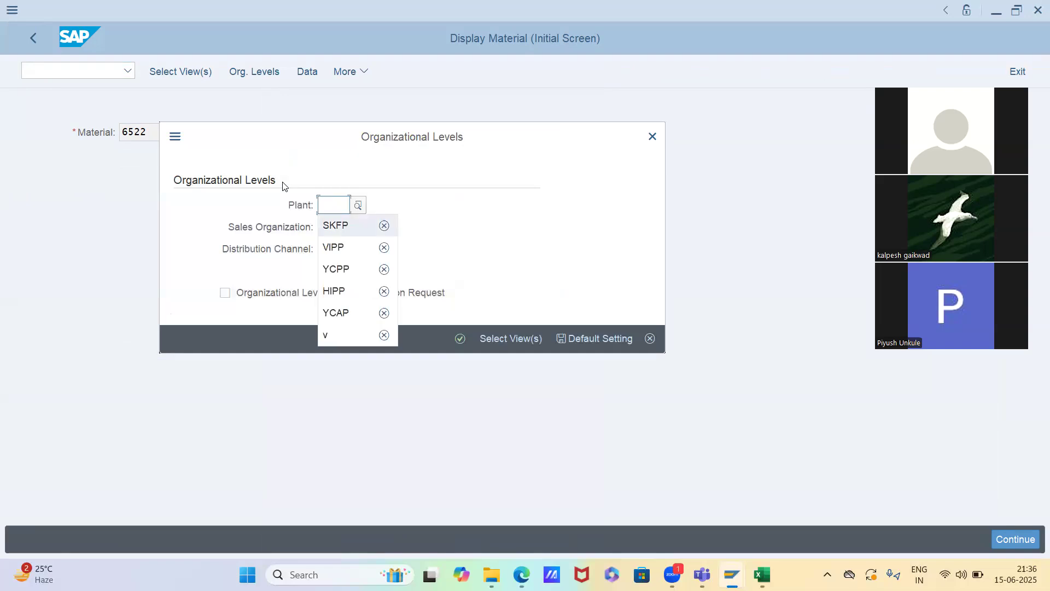
pyautogui.press('Tab')
pyautogui.press('space')
pyautogui.press('Down')
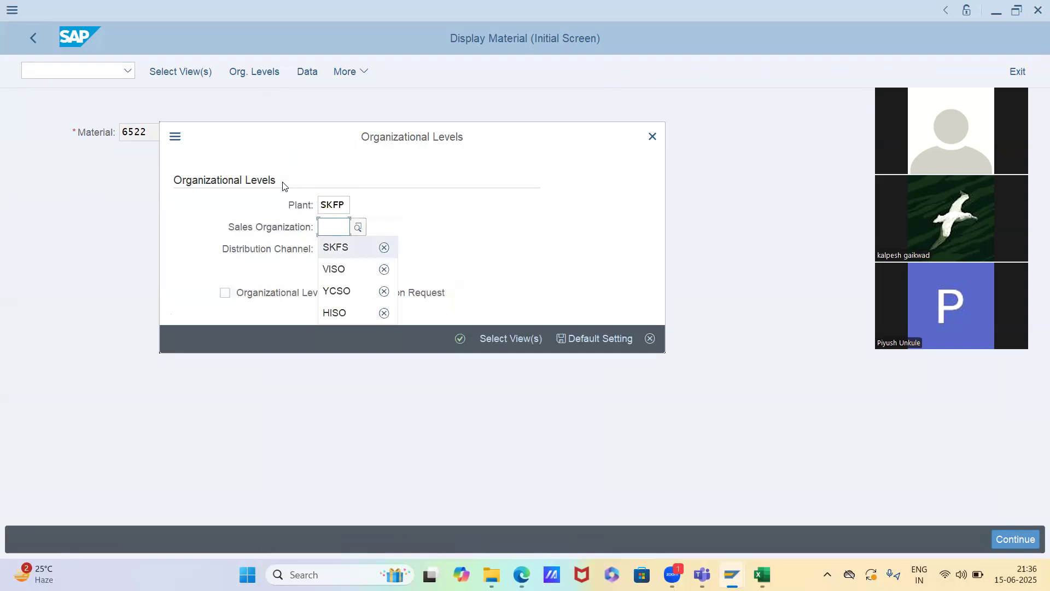
pyautogui.press('Tab')
pyautogui.press('space')
pyautogui.press('Down')
pyautogui.press('Return')
pyautogui.press('Return')
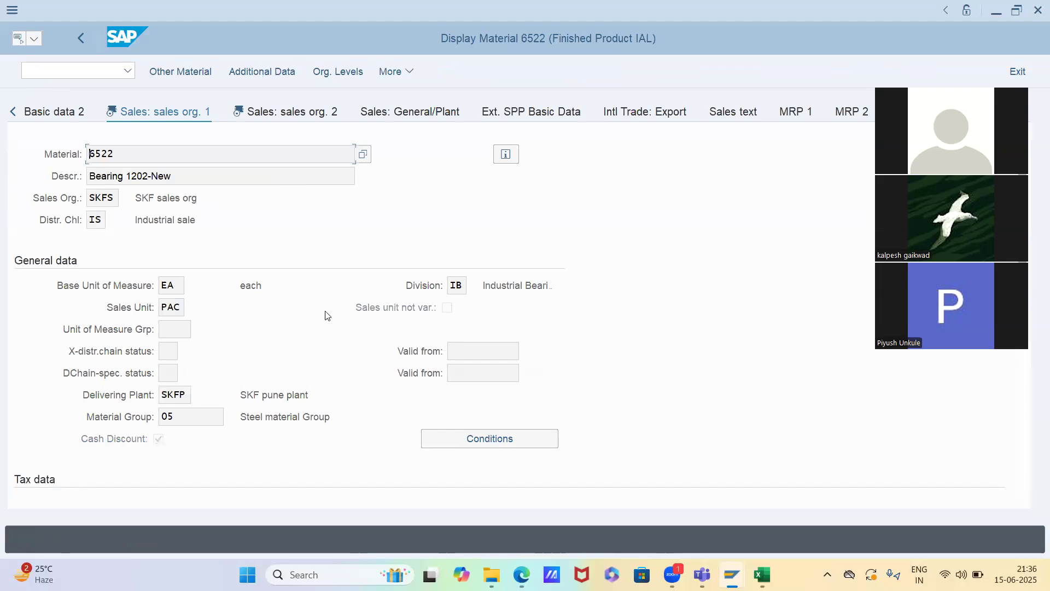
pyautogui.scroll(-5, 327, 315)
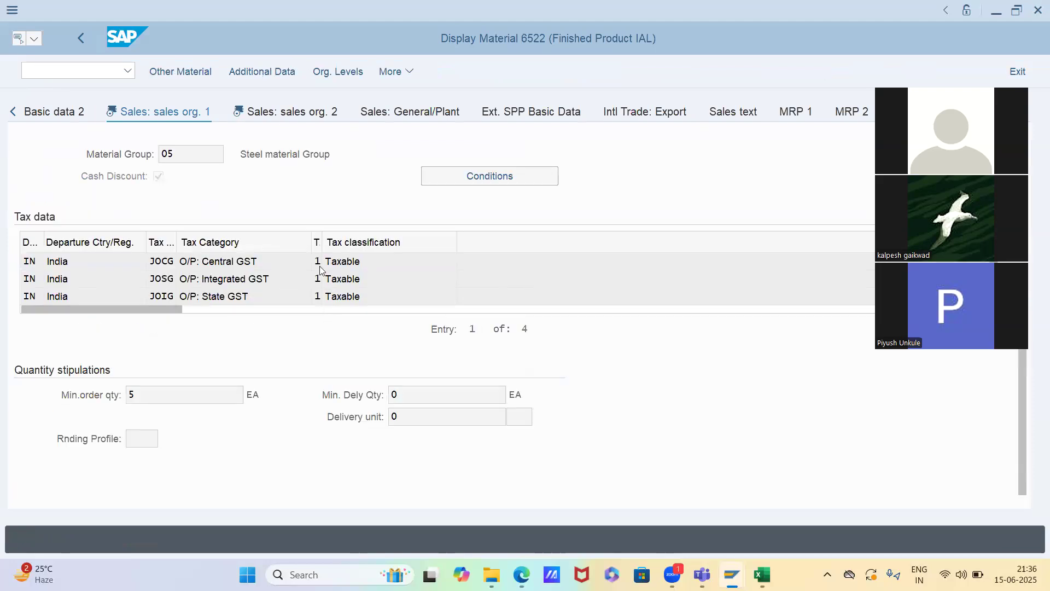
# Return to the MWST fast entry and enter customer classification 1, material classification 1 and amount 12 % in the first Domestic Taxes row
pyautogui.hotkey('alt', 'Tab')
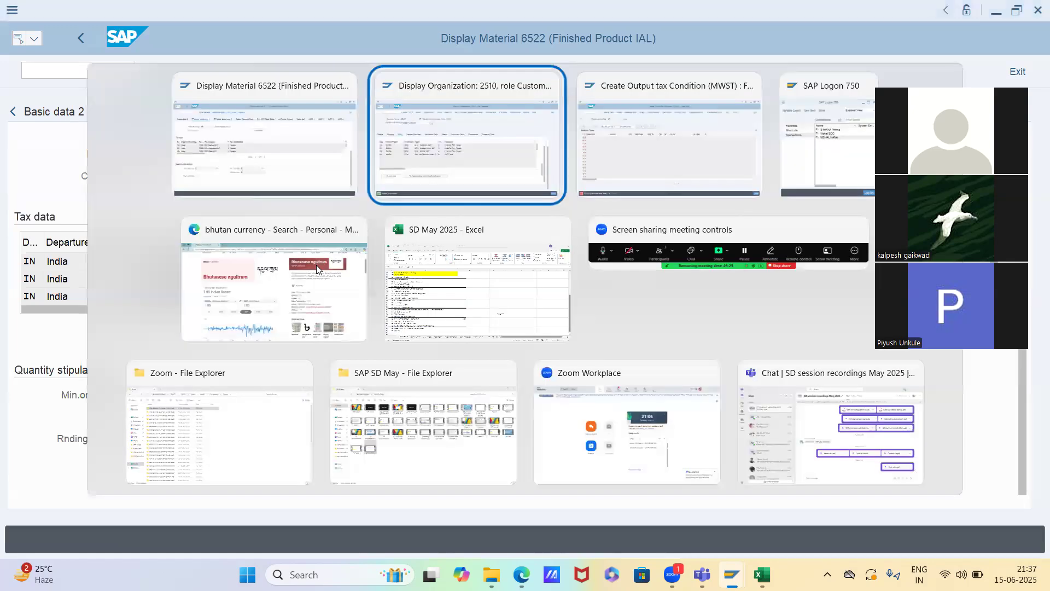
pyautogui.hotkey('alt', 'Tab')
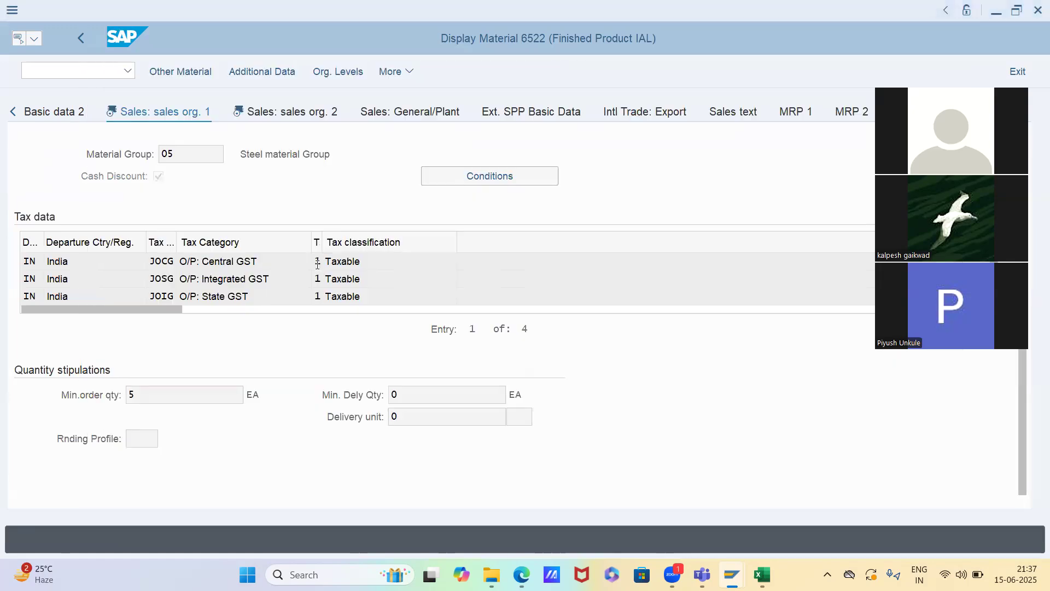
pyautogui.press('Return')
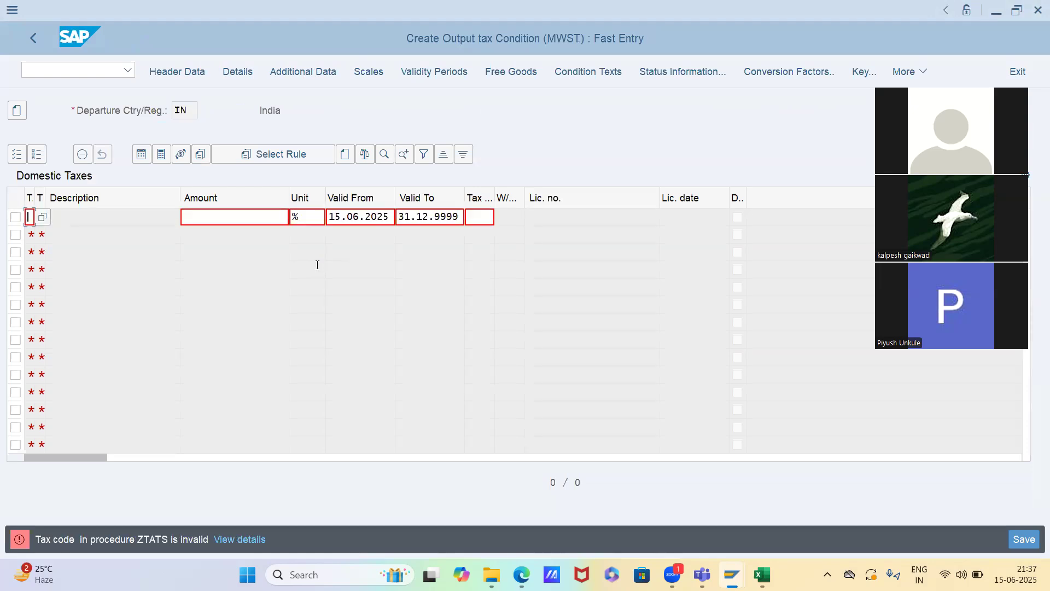
pyautogui.write('11')
pyautogui.write('12')
pyautogui.press('Return')
# Look through the available tax codes for the first Domestic Taxes row and close the list without choosing one
pyautogui.click(476, 220)
pyautogui.press('F4')
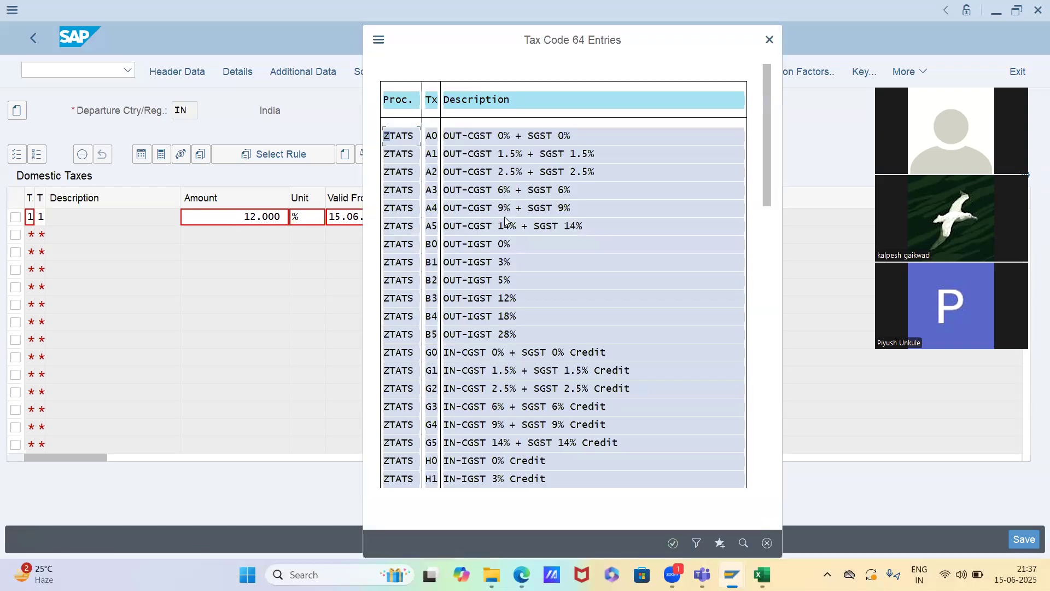
pyautogui.scroll(-1, 504, 217)
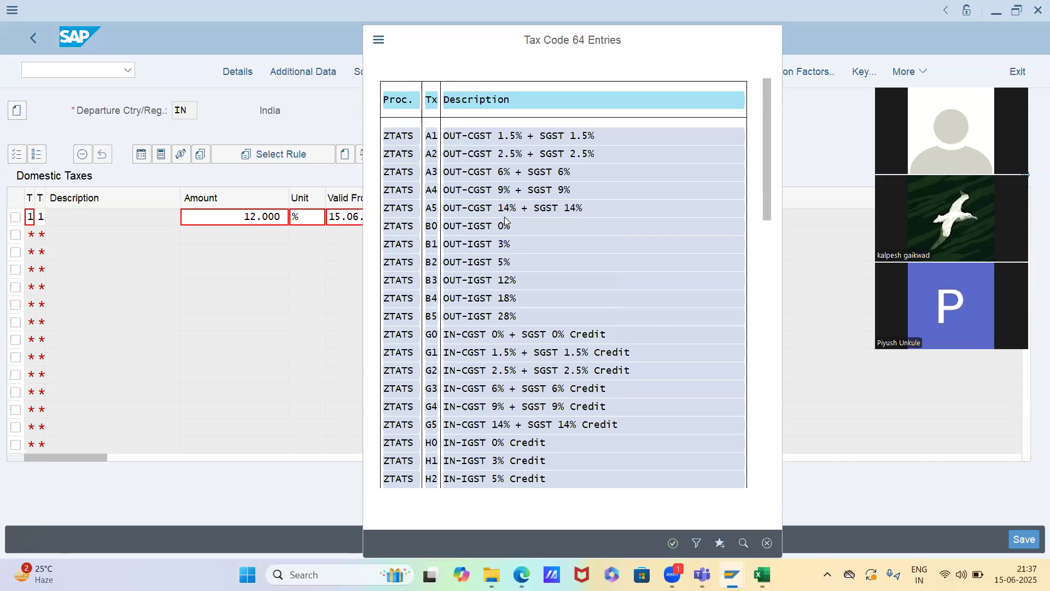
pyautogui.scroll(-1, 527, 318)
pyautogui.scroll(2, 528, 318)
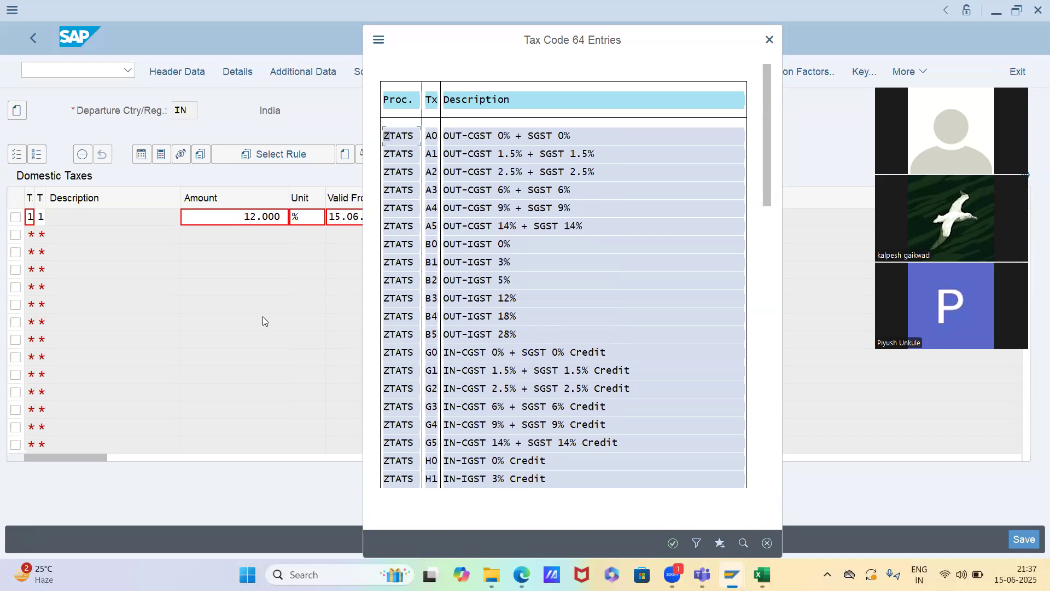
pyautogui.click(767, 543)
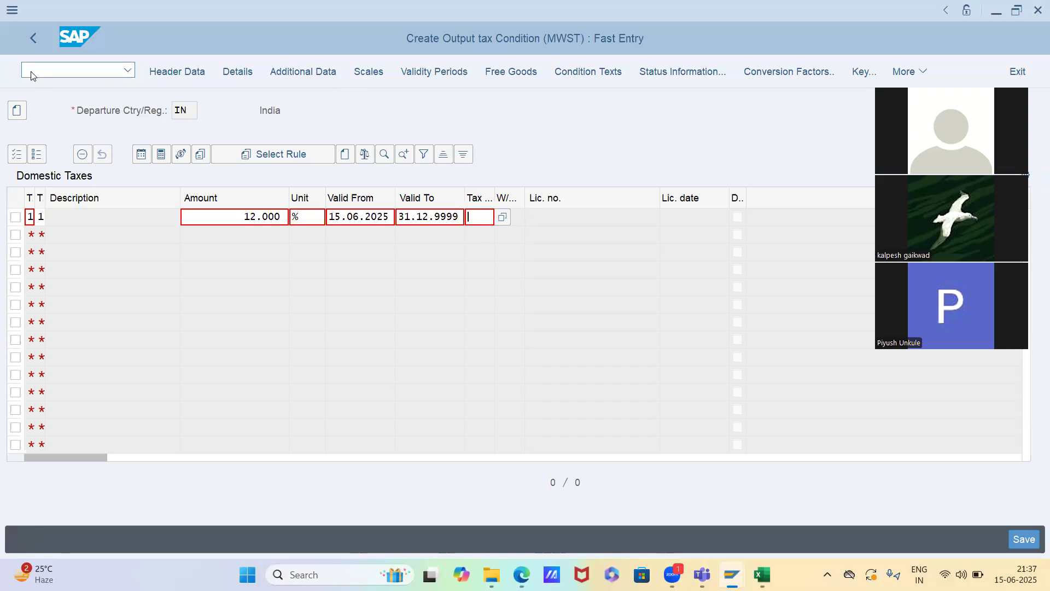
# Review the course topics in the Excel Timesheet, locate Tax code creation /Tax Procedure, and return to the MWST fast entry in SAP
pyautogui.hotkey('alt', 'Tab')
pyautogui.hotkey('alt', 'Tab')
pyautogui.hotkey('alt', 'Tab')
pyautogui.hotkey('alt', 'Tab')
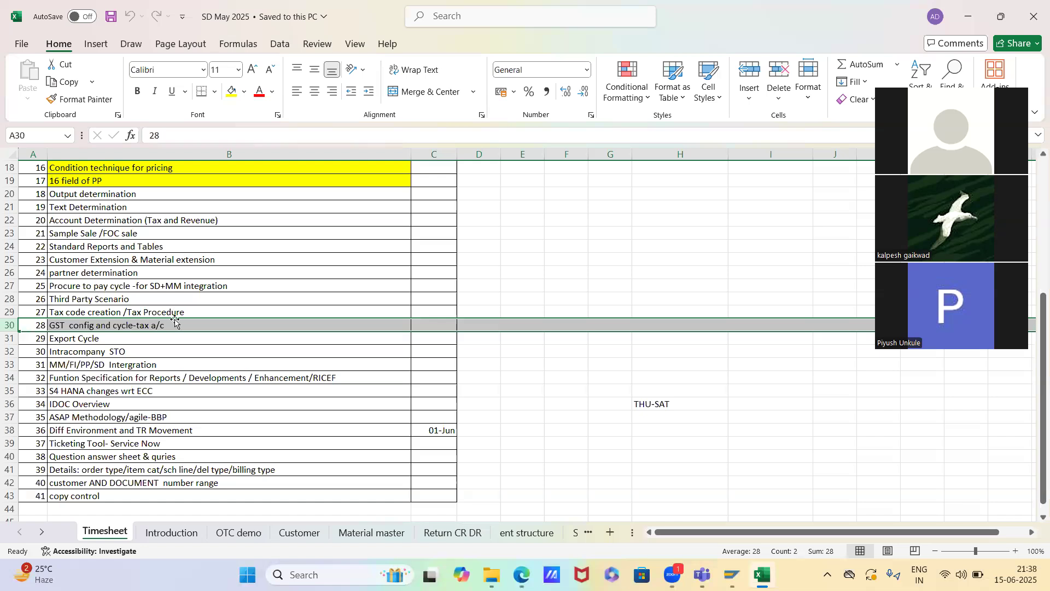
pyautogui.hotkey('alt', 'Tab')
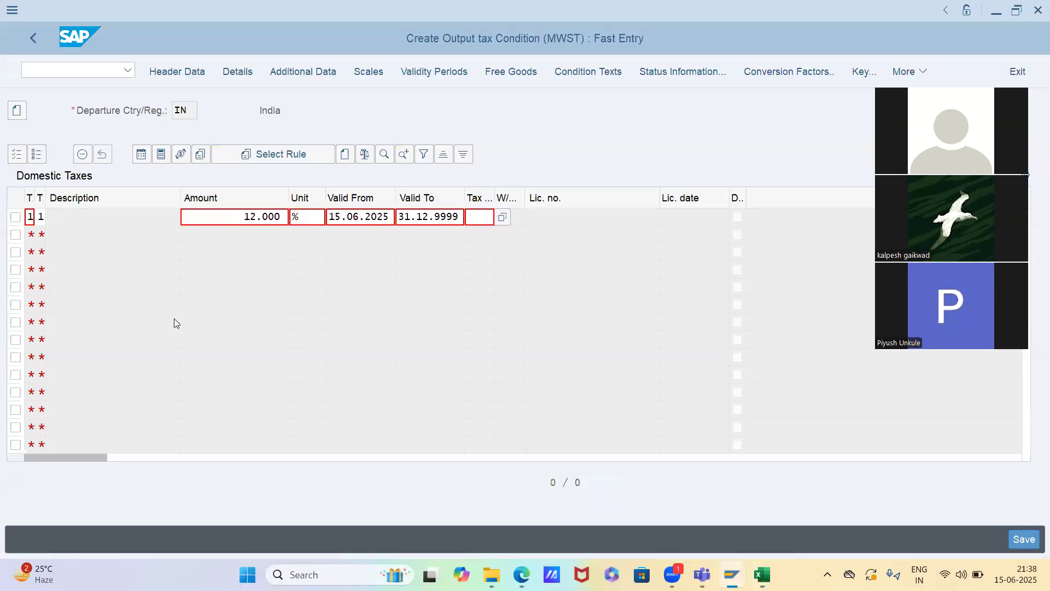
pyautogui.hotkey('alt', 'Tab')
pyautogui.scroll(5, 227, 414)
pyautogui.scroll(-6, 229, 415)
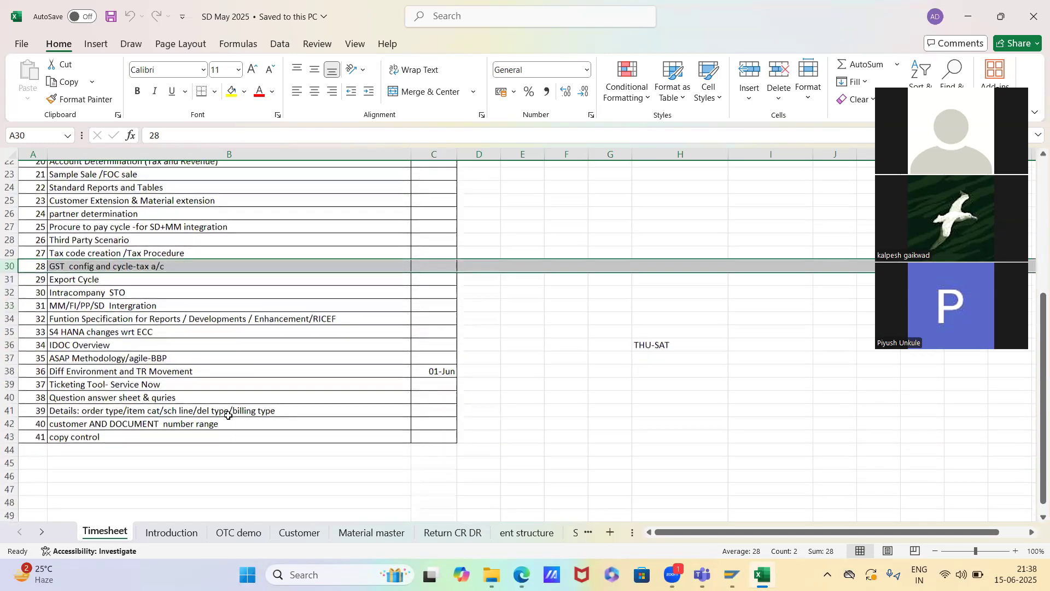
pyautogui.scroll(3, 228, 415)
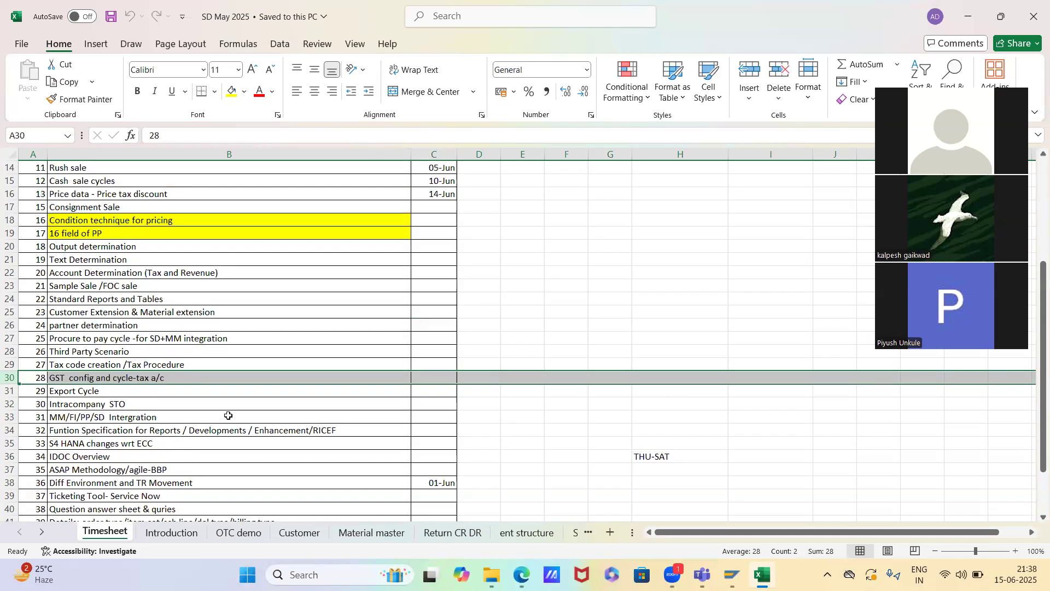
pyautogui.scroll(-2, 228, 415)
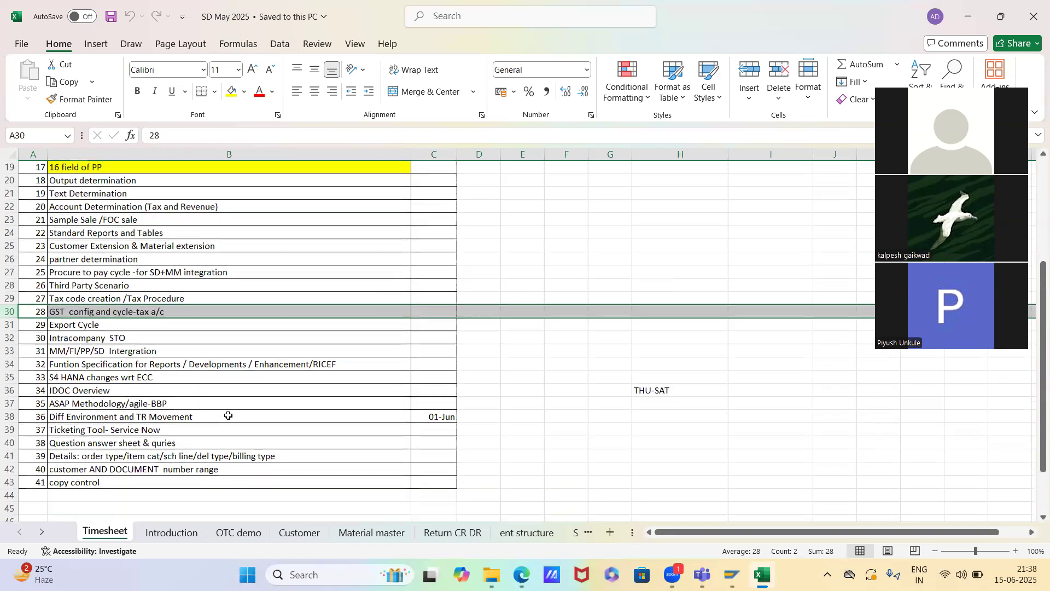
pyautogui.scroll(1, 228, 415)
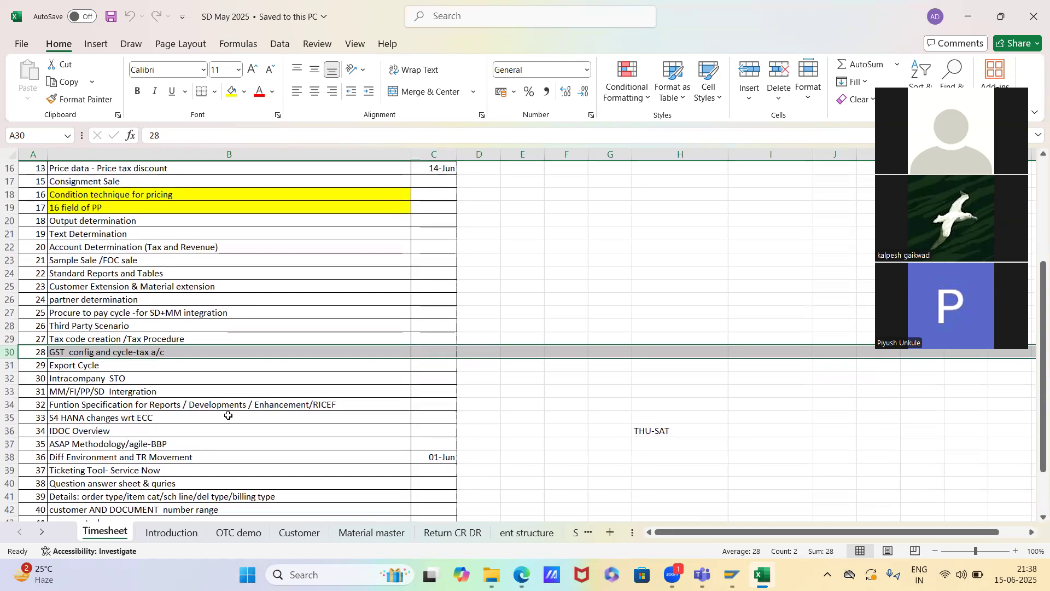
pyautogui.click(166, 337)
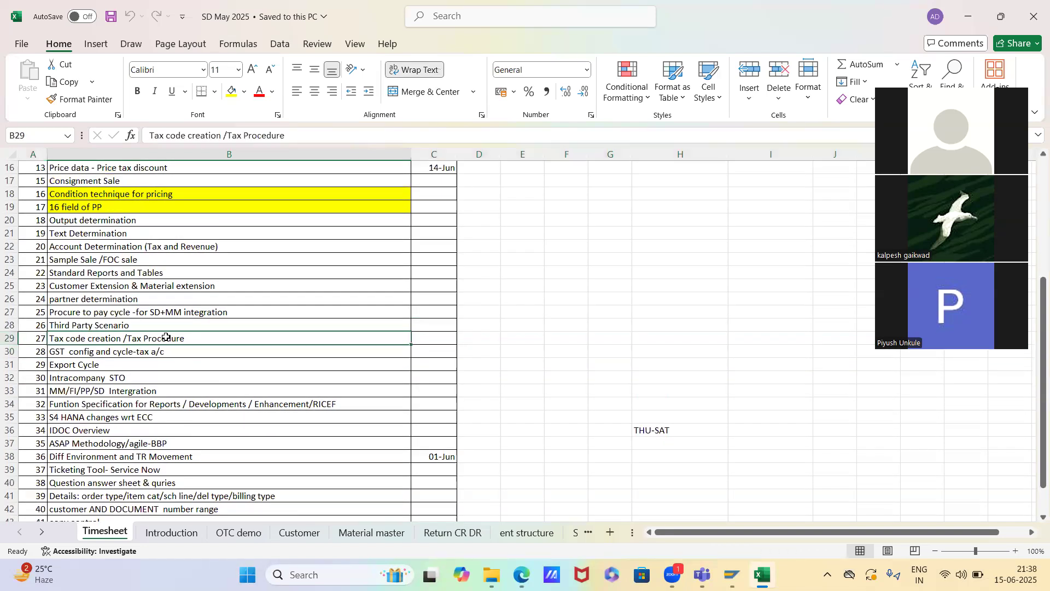
pyautogui.press('Right')
pyautogui.hotkey('alt', 'Tab')
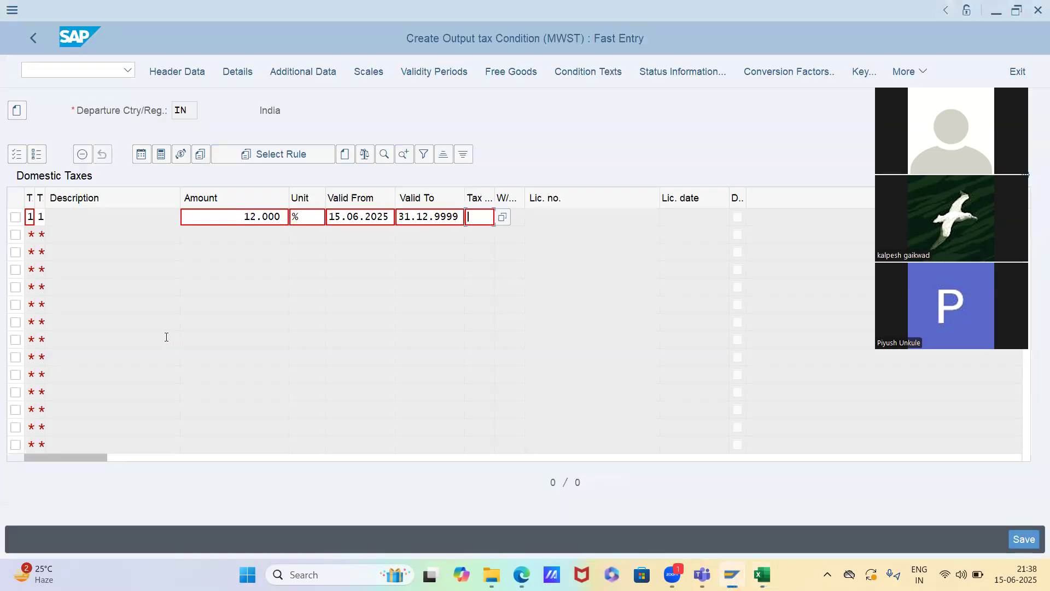
# Open the tax code maintenance transaction FTXP in a new session for country IN
pyautogui.click(86, 72)
pyautogui.write('/of')
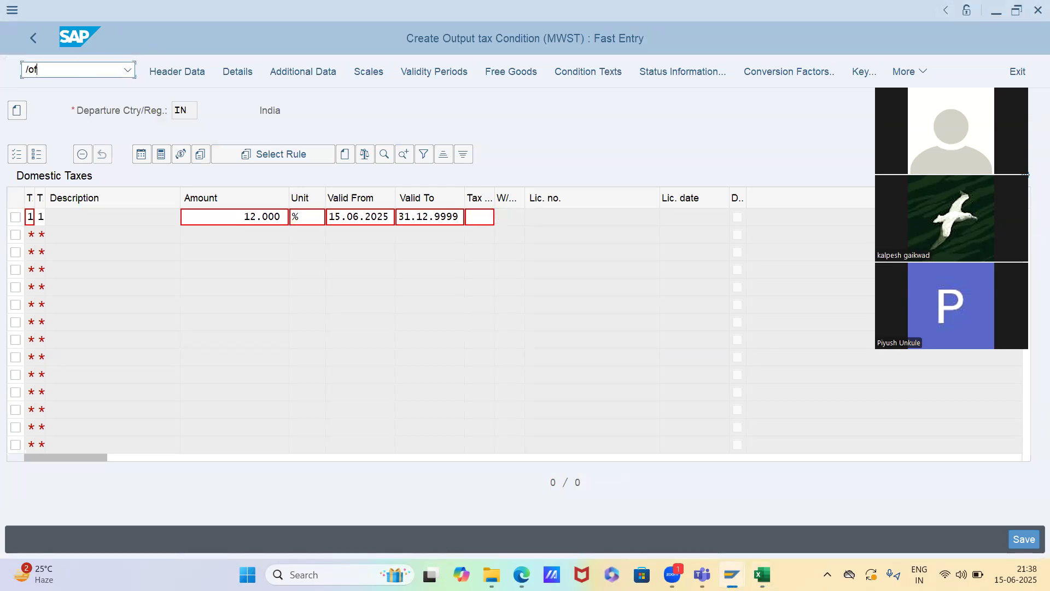
pyautogui.write('txp')
pyautogui.press('F4')
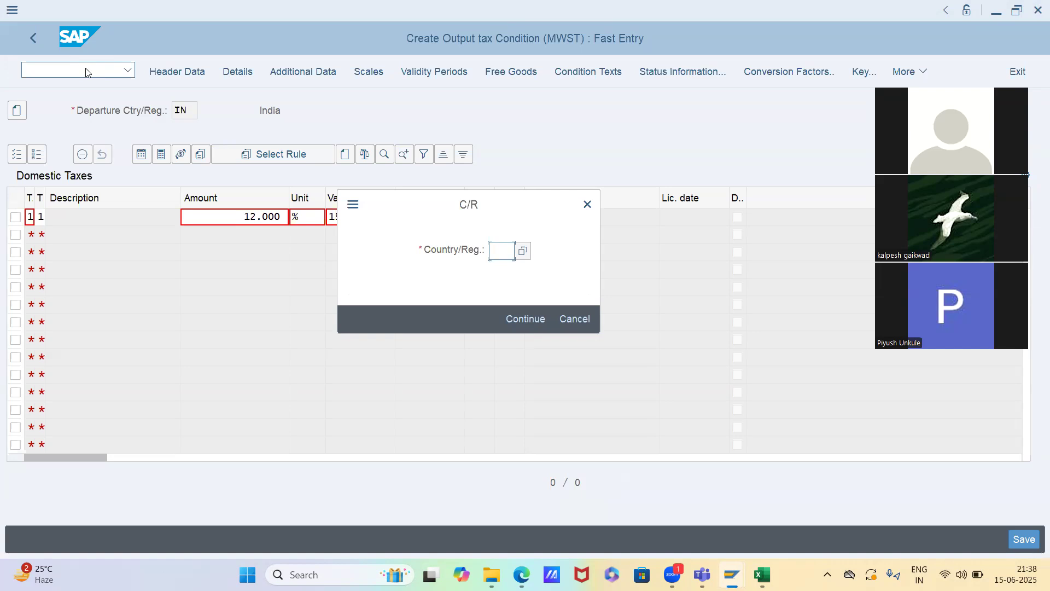
pyautogui.write('IN')
pyautogui.press('Return')
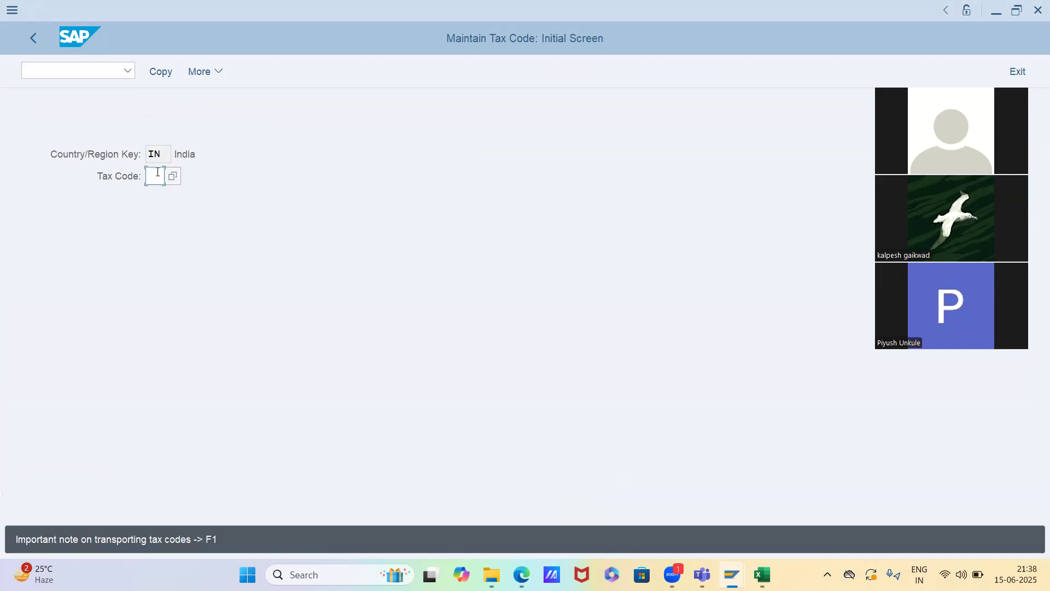
# Start a new tax code Z9 for India and describe it as "Output tax 12%"
pyautogui.write('Z0')
pyautogui.press('BackSpace')
pyautogui.write('9')
pyautogui.press('Return')
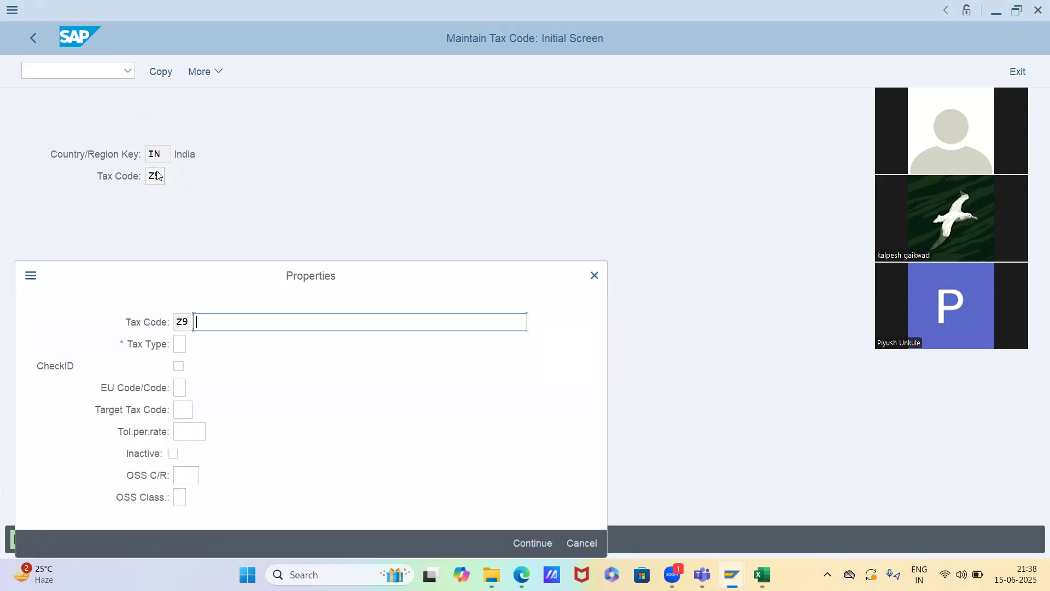
pyautogui.write('Output tax 12%')
# Assign tax type A (Output tax) to tax code Z9 and save the code without entering any percentage rates
pyautogui.click(183, 323)
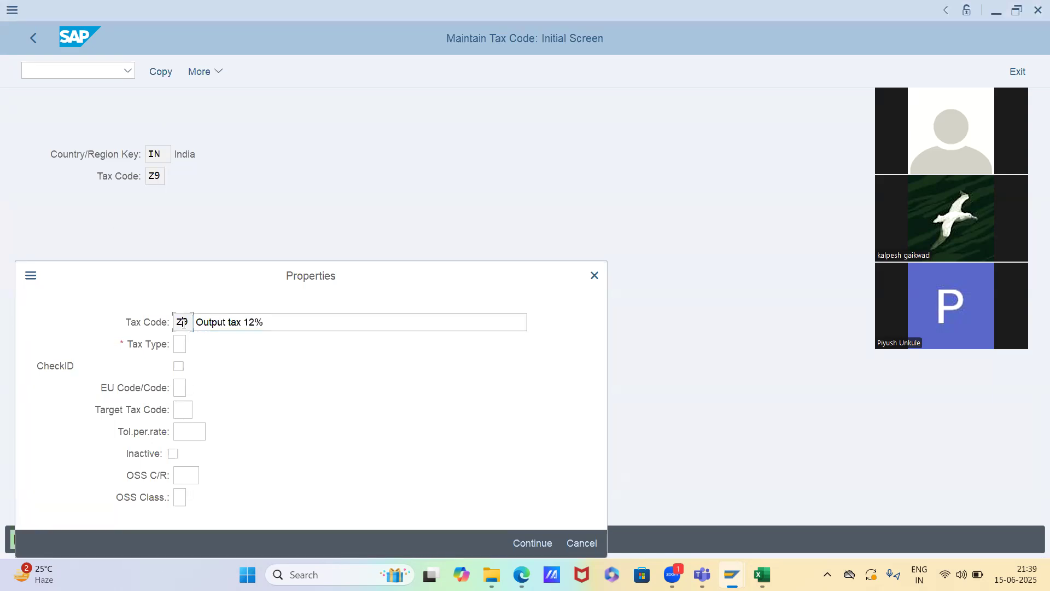
pyautogui.press('Tab')
pyautogui.press('Tab')
pyautogui.click(194, 345)
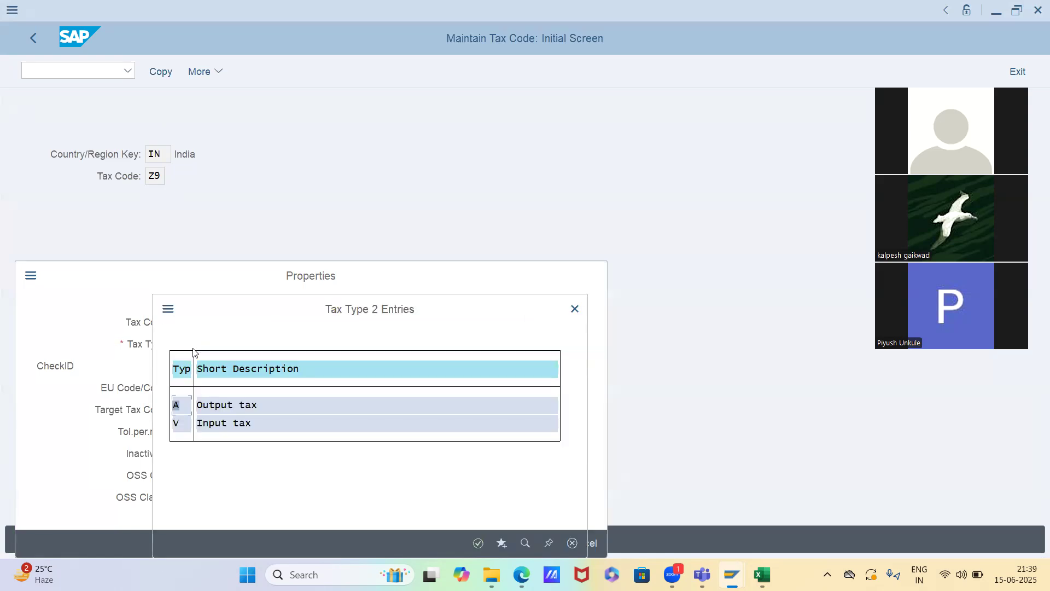
pyautogui.click(208, 411)
pyautogui.doubleClick(207, 407)
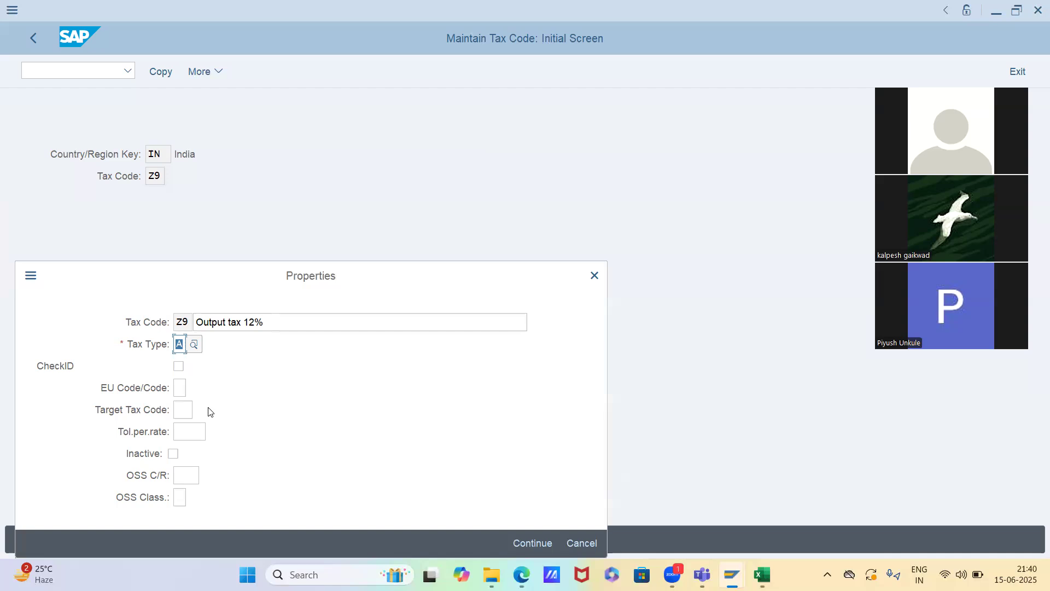
pyautogui.press('Return')
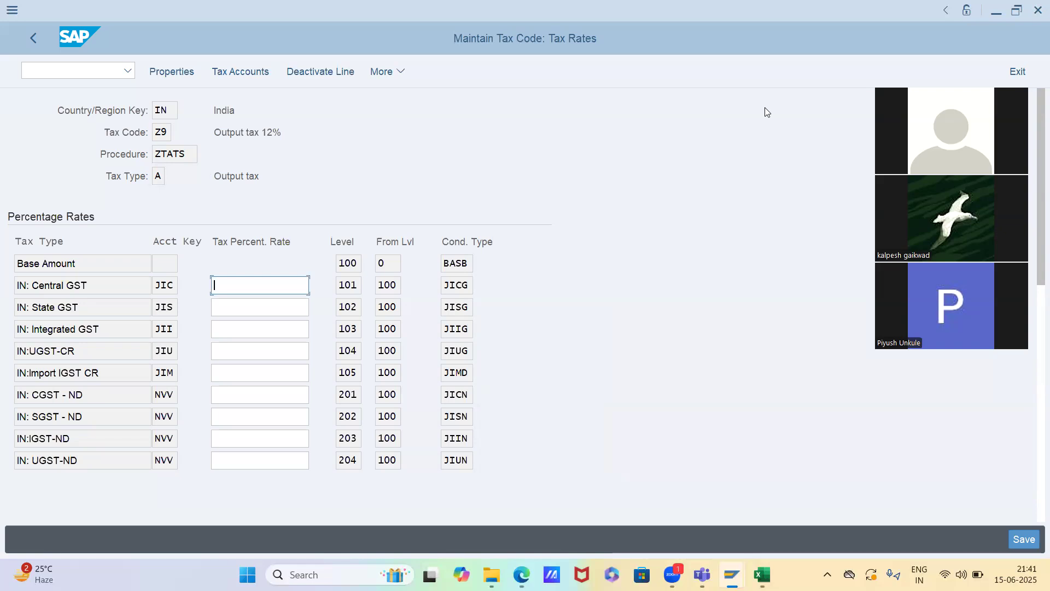
pyautogui.hotkey('ctrl', 's')
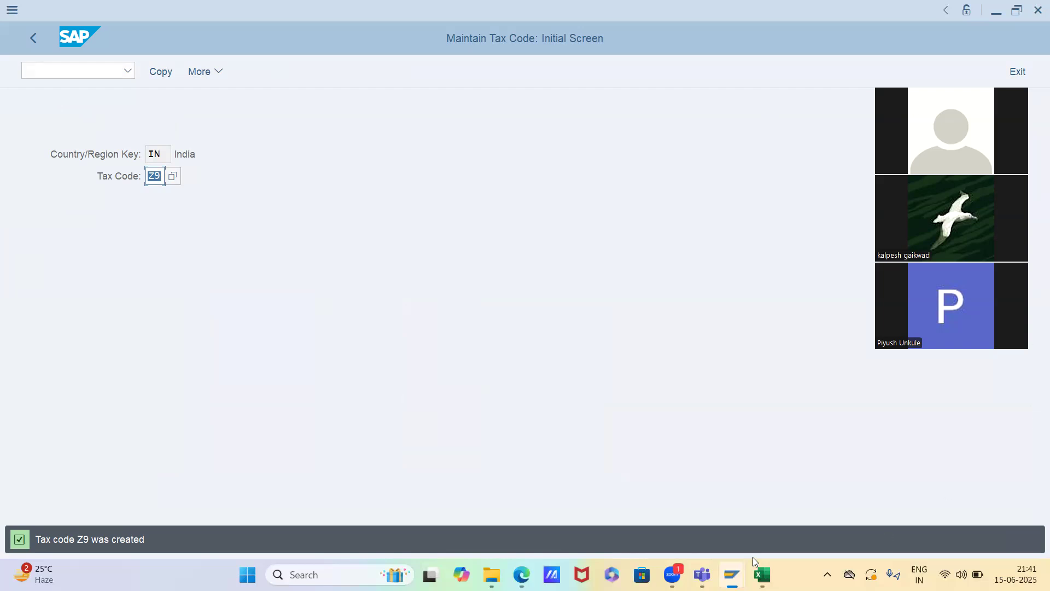
# Return to the MWST fast entry, assign tax code Z9 to the first Domestic Taxes row and save the condition record
pyautogui.moveTo(732, 573)
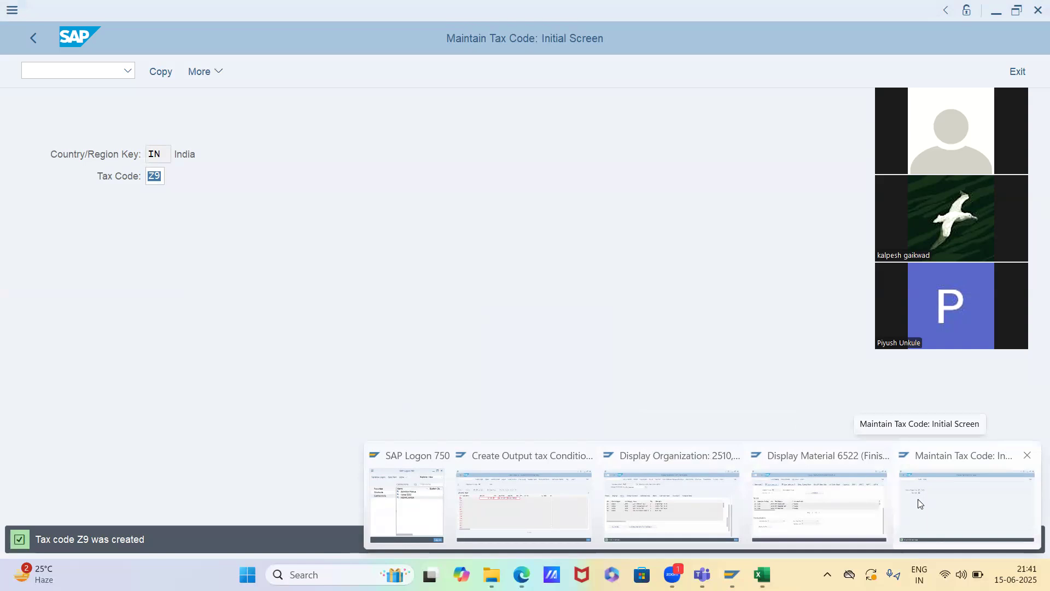
pyautogui.click(551, 508)
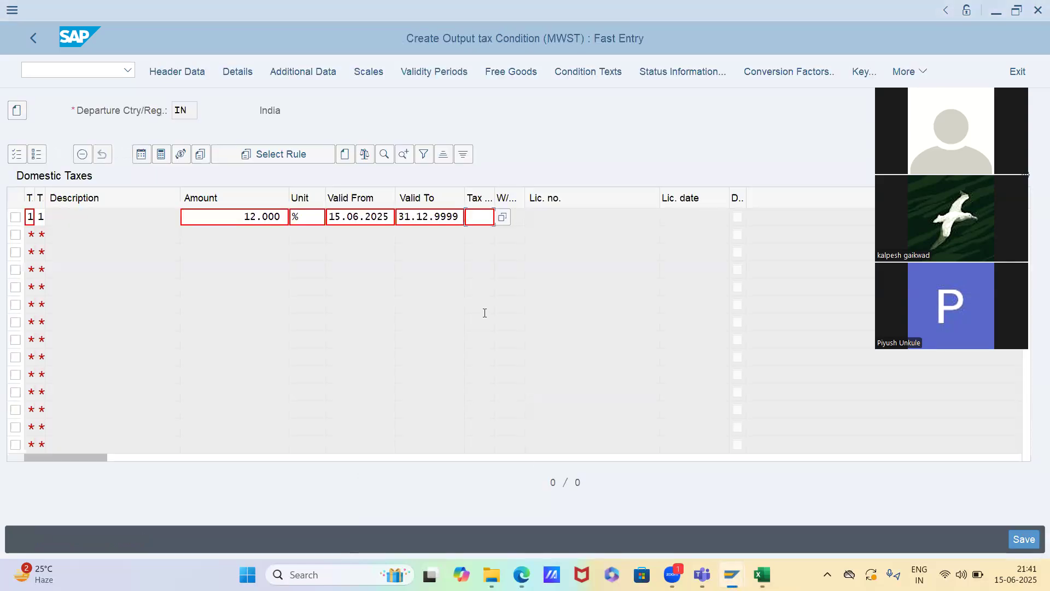
pyautogui.write('z')
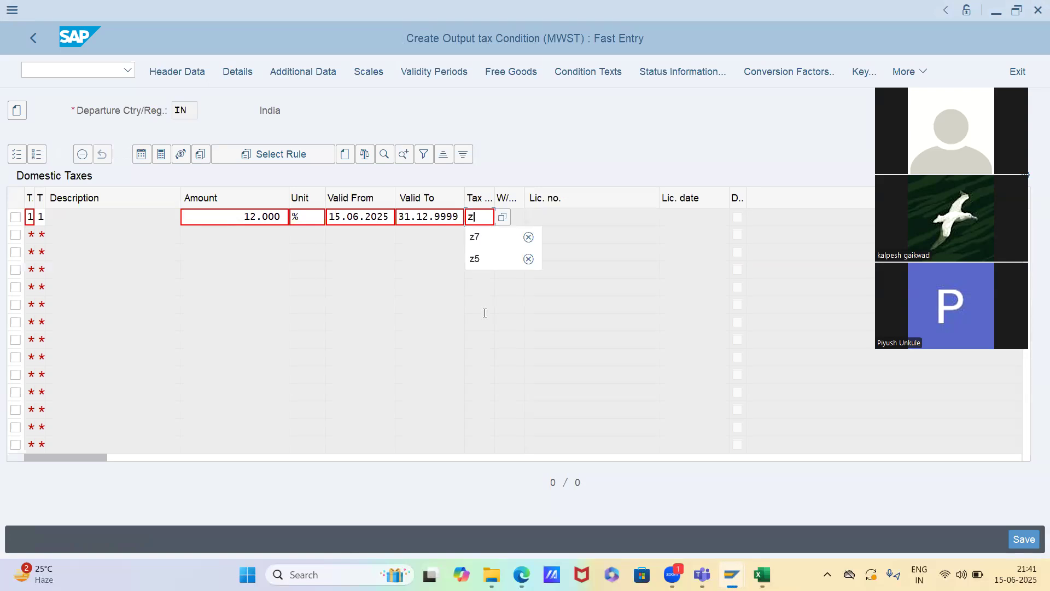
pyautogui.write('9')
pyautogui.press('Return')
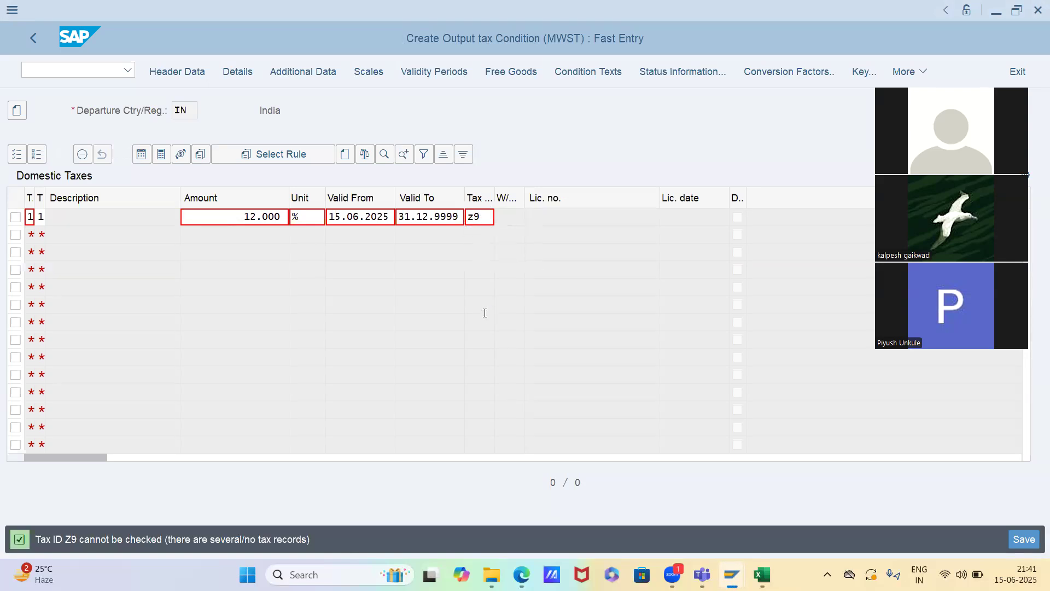
pyautogui.click(486, 216)
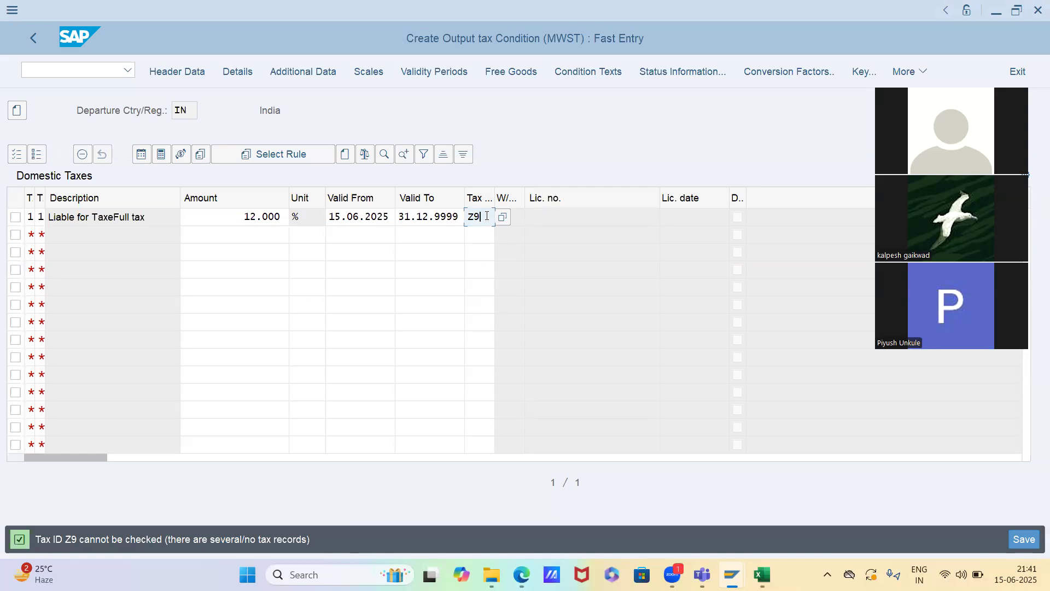
pyautogui.hotkey('ctrl', 's')
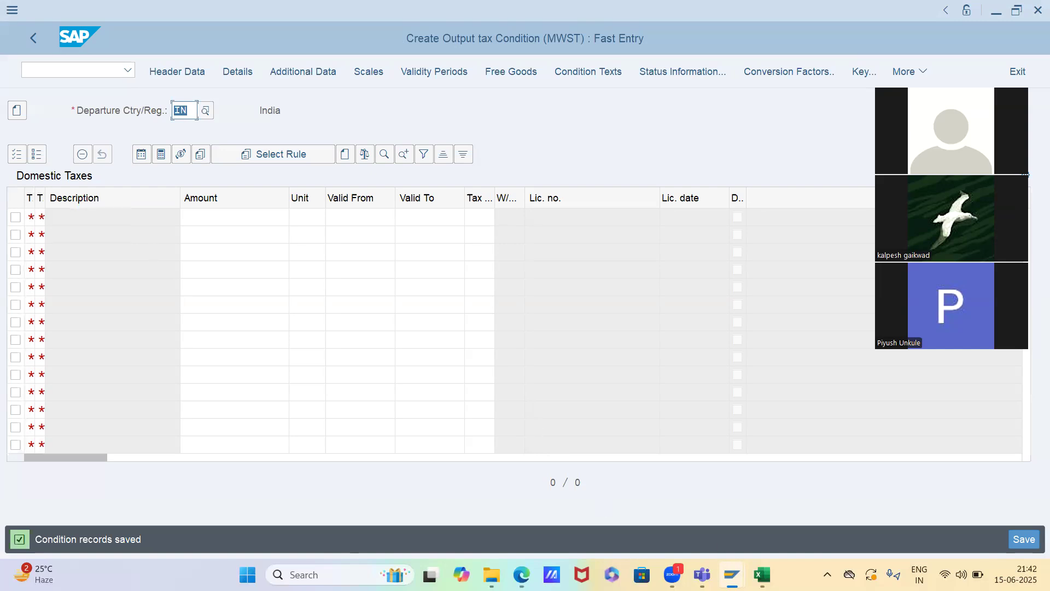
# Switch to the business partner session to view the customer's tax classifications in the billing data
pyautogui.moveTo(731, 574)
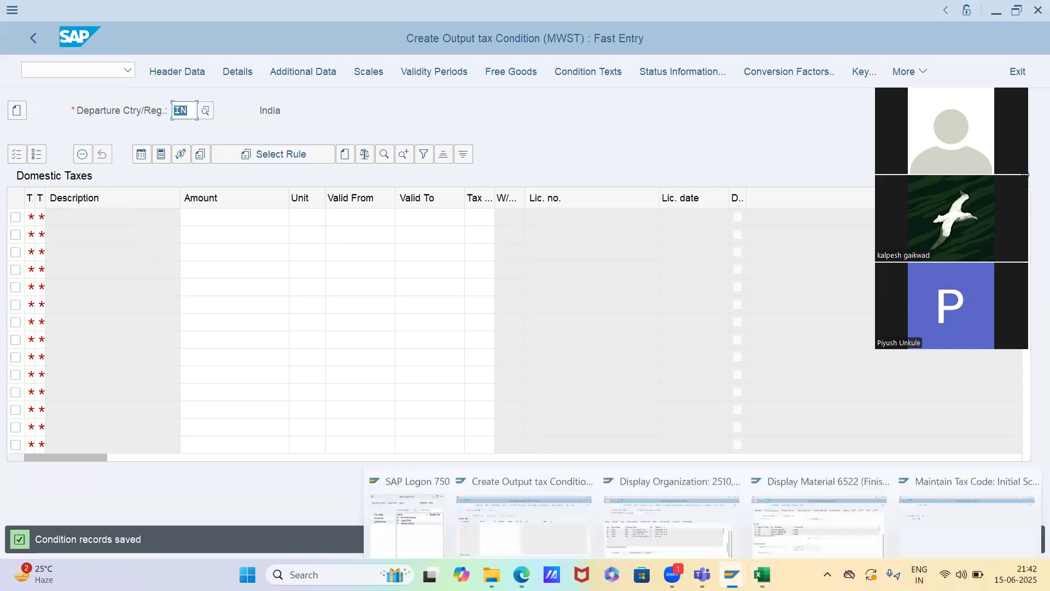
pyautogui.click(696, 517)
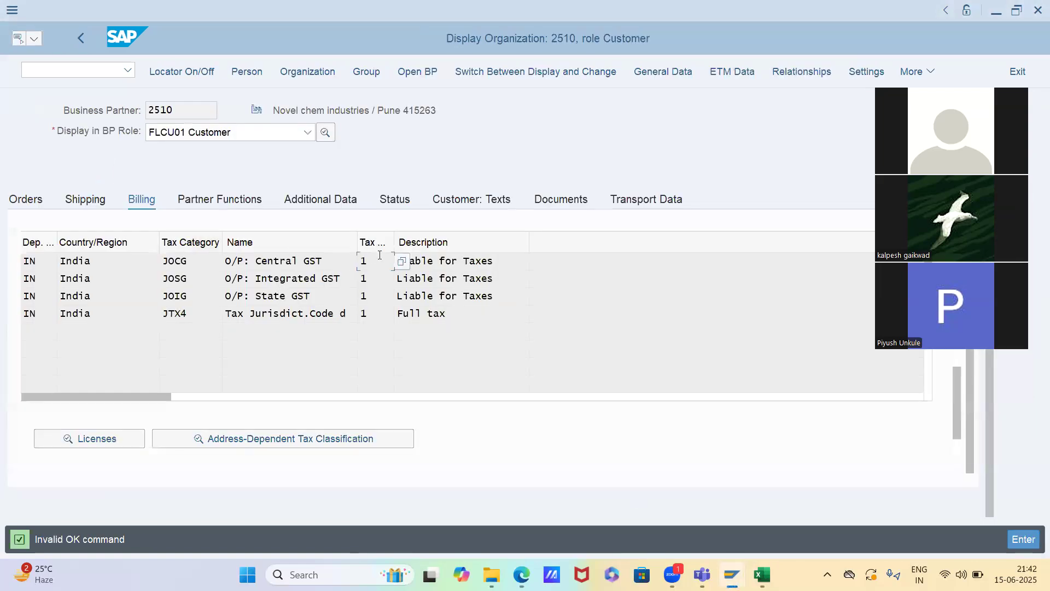